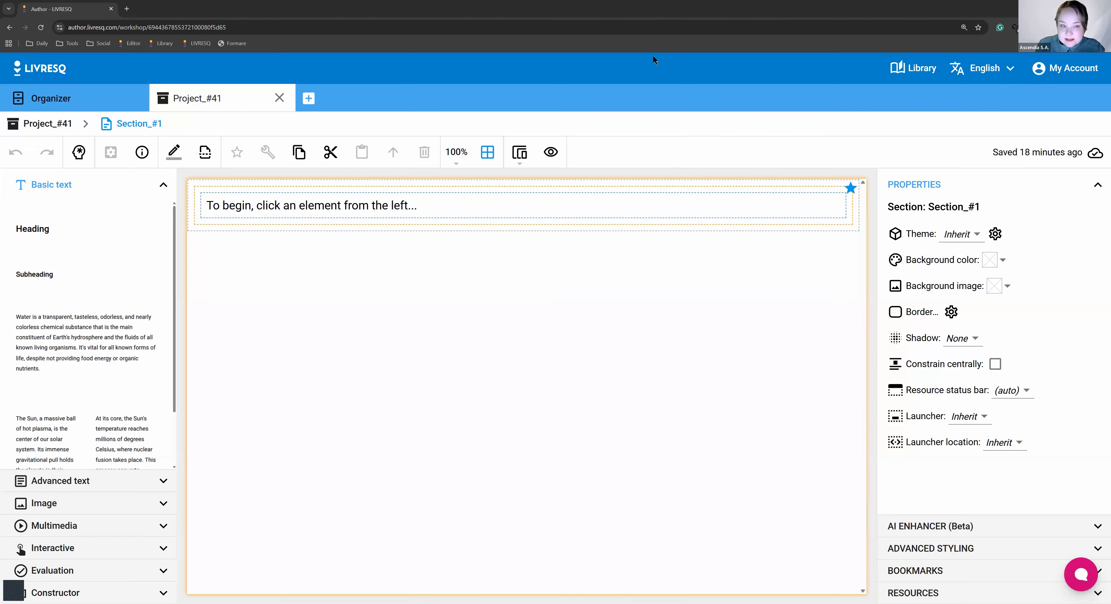
Try the Compact section toolbar mode in the account settings and switch back to Accordion.
click(1056, 65)
click(1053, 116)
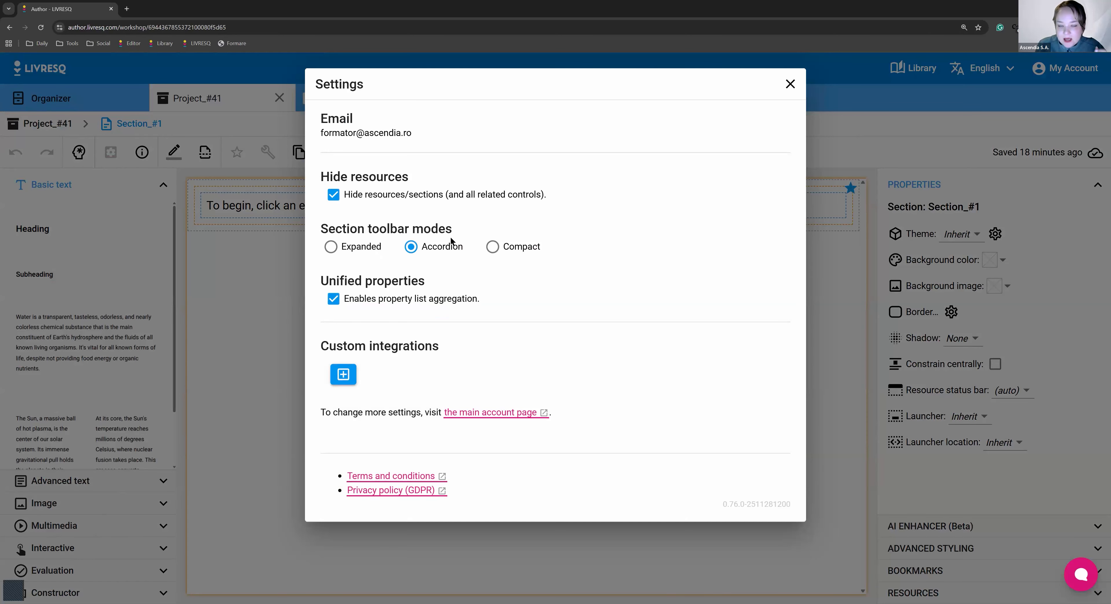
click(510, 253)
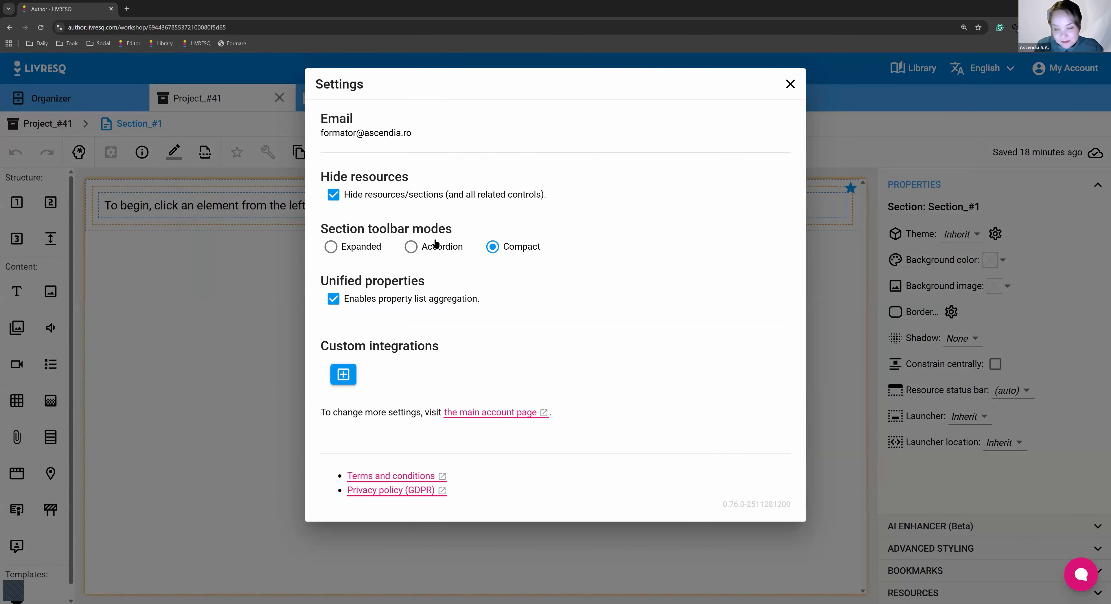
click(440, 249)
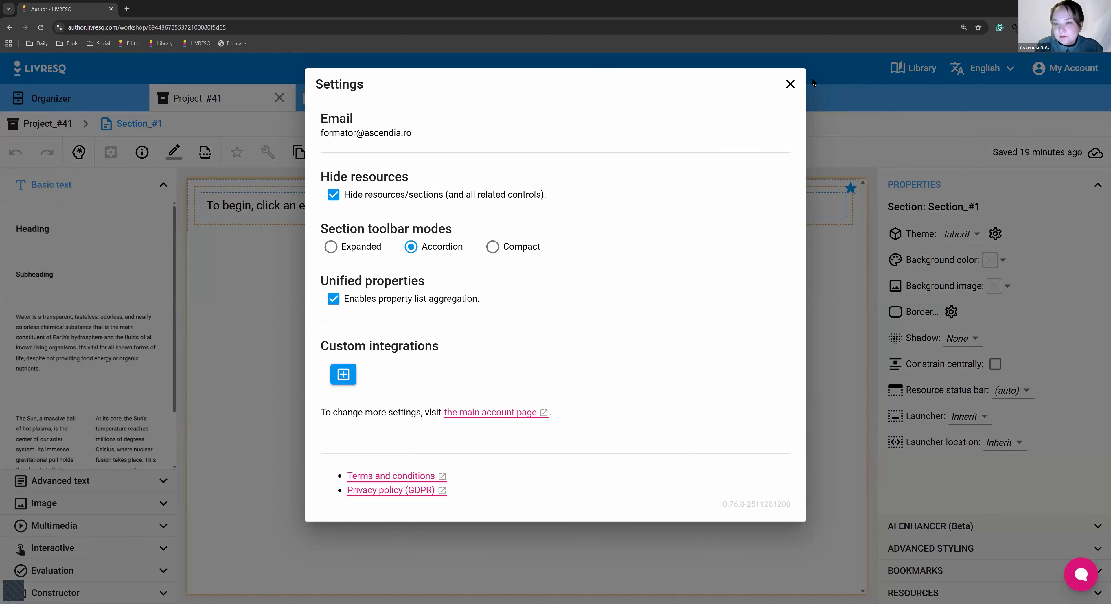
key(Escape)
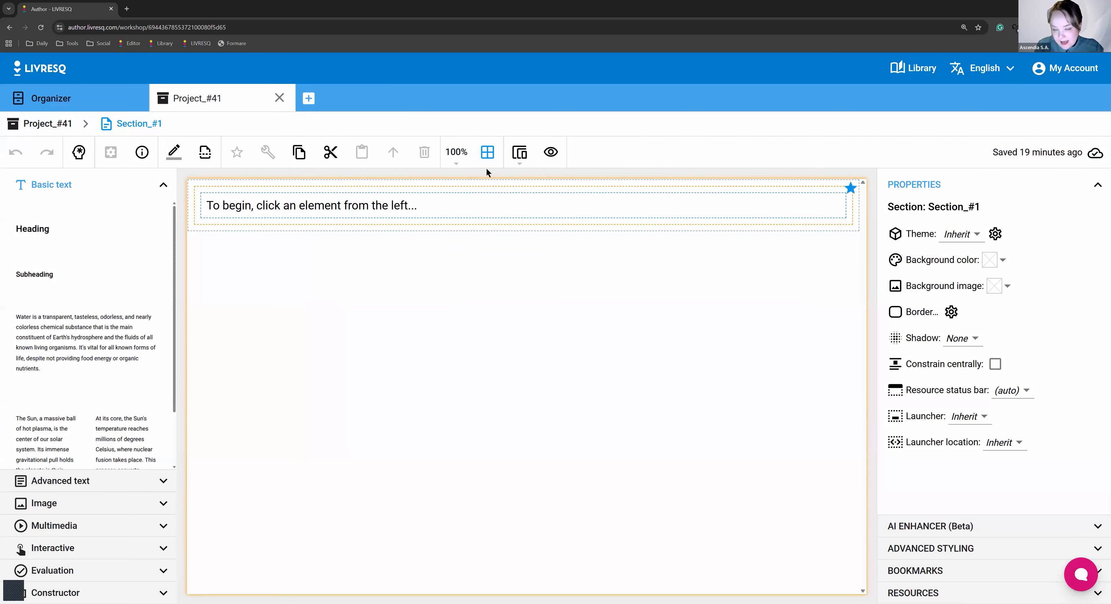
Toggle the layout outlines off and on, and examine the row, cell and text levels of the placeholder element.
click(488, 152)
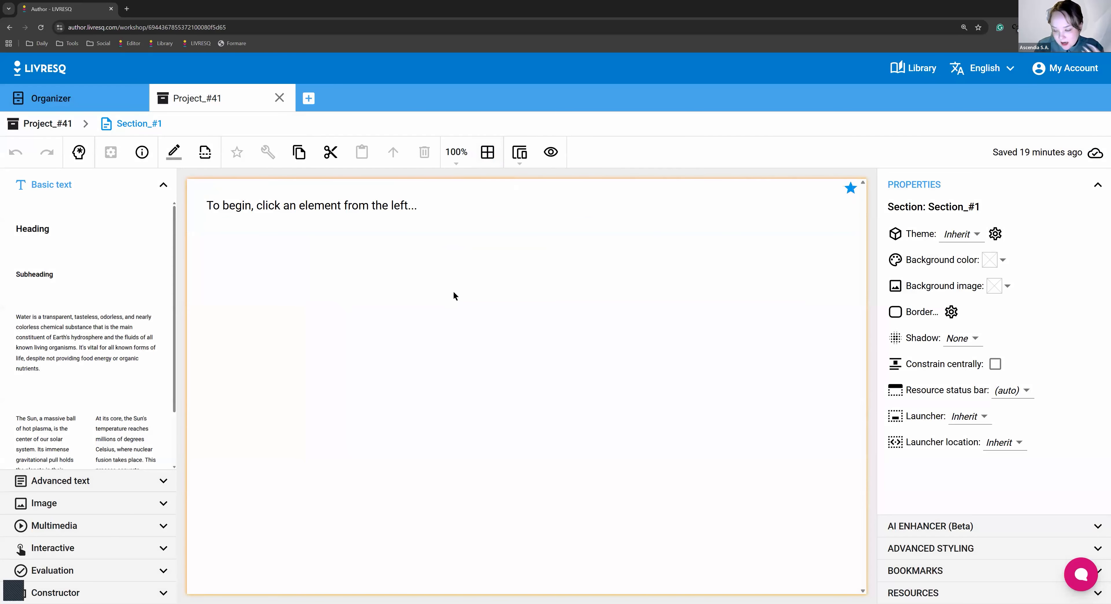
click(492, 152)
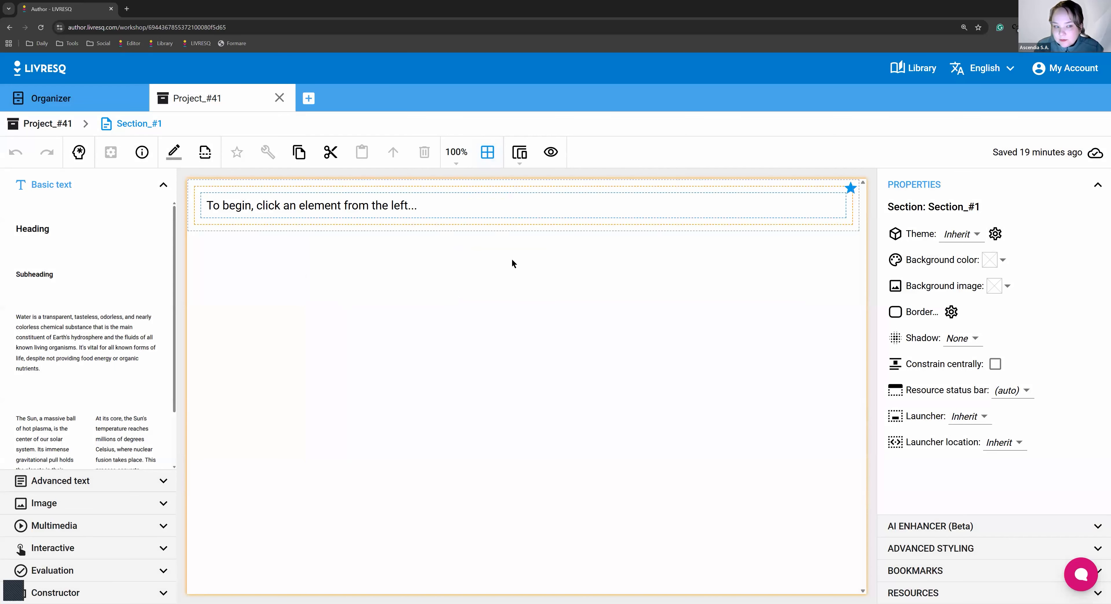
click(191, 185)
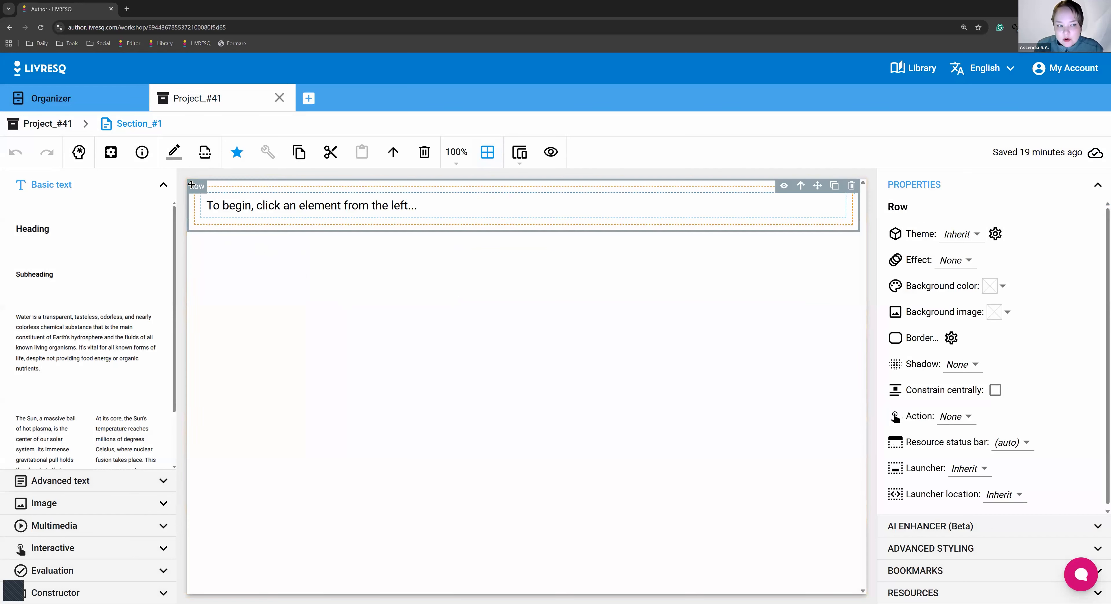
click(199, 201)
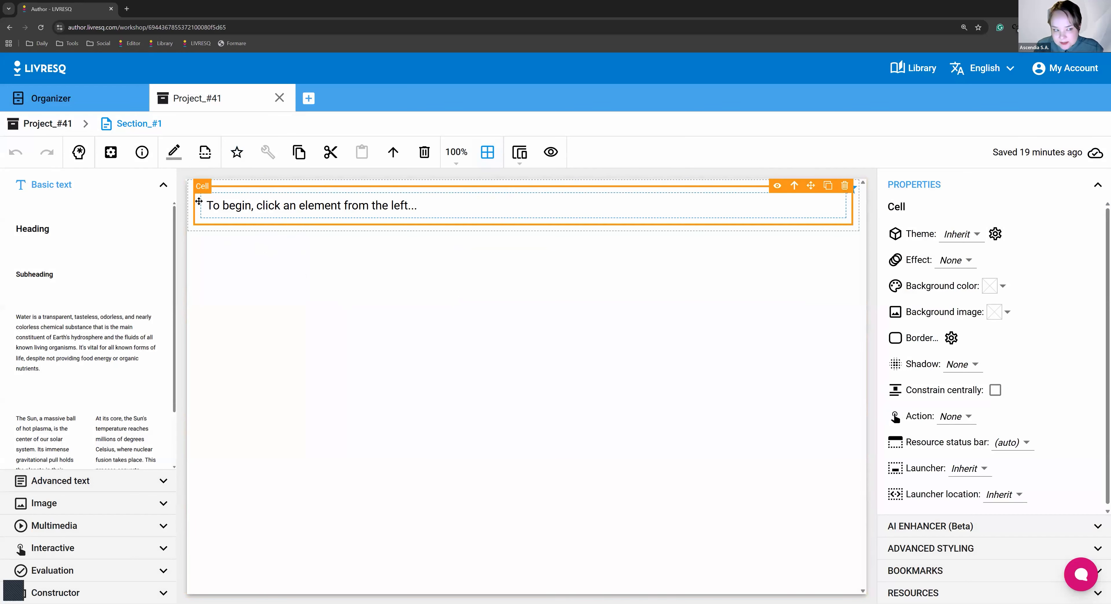
click(211, 203)
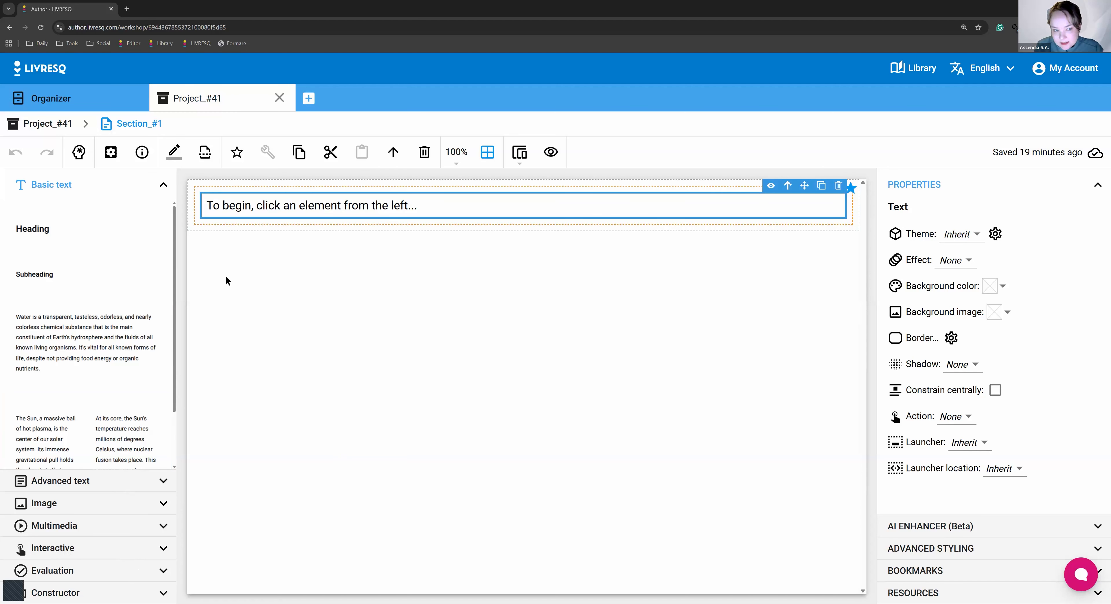
click(191, 189)
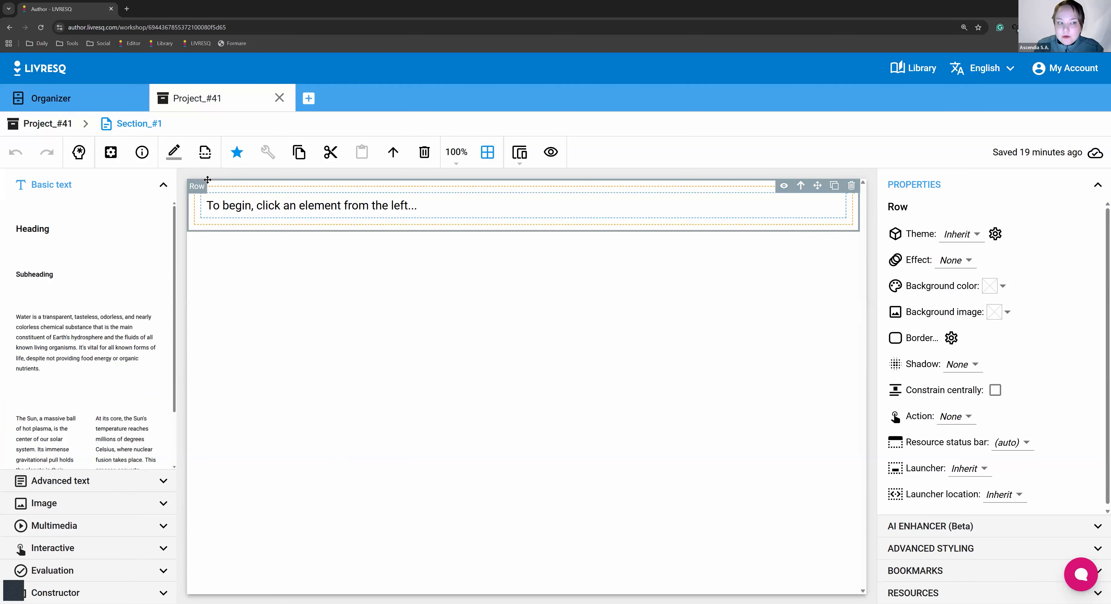
click(213, 189)
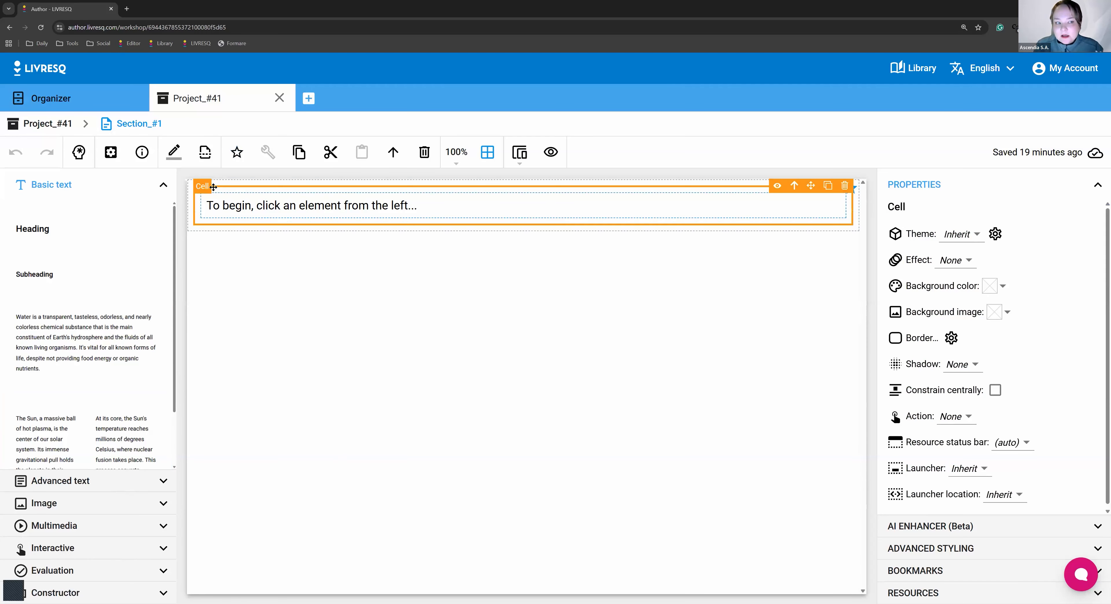
click(220, 200)
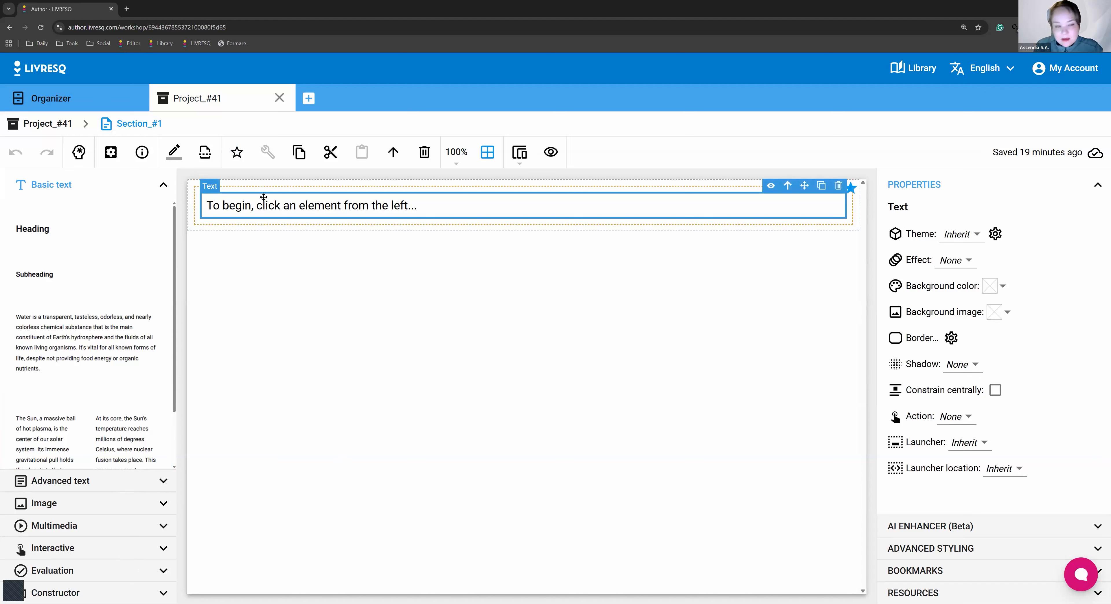
Delete the placeholder row and add a Heading element to the empty section.
click(252, 184)
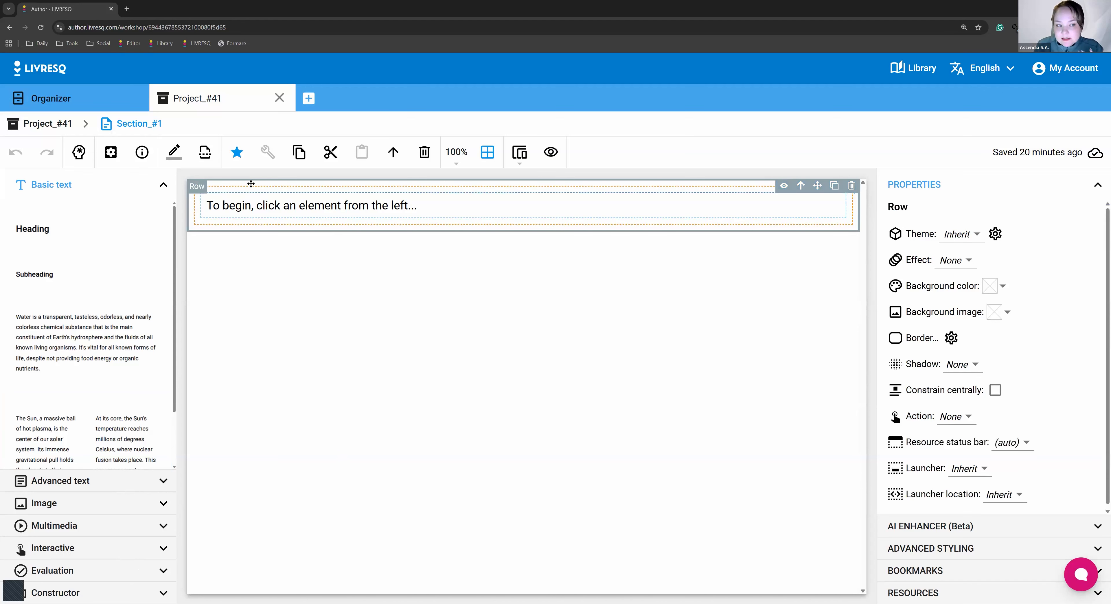
click(851, 187)
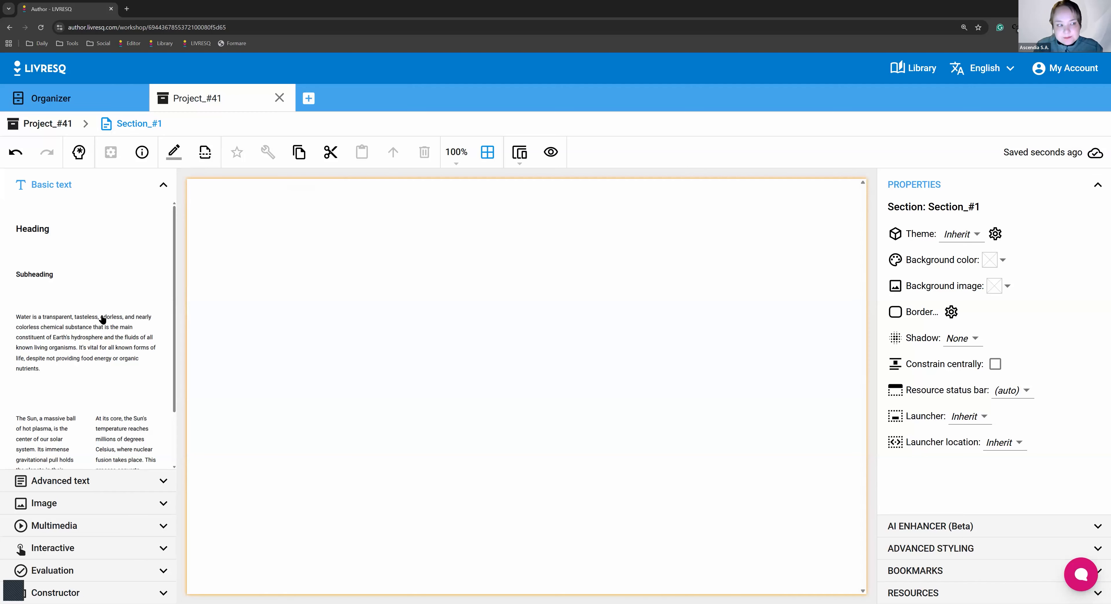
click(75, 236)
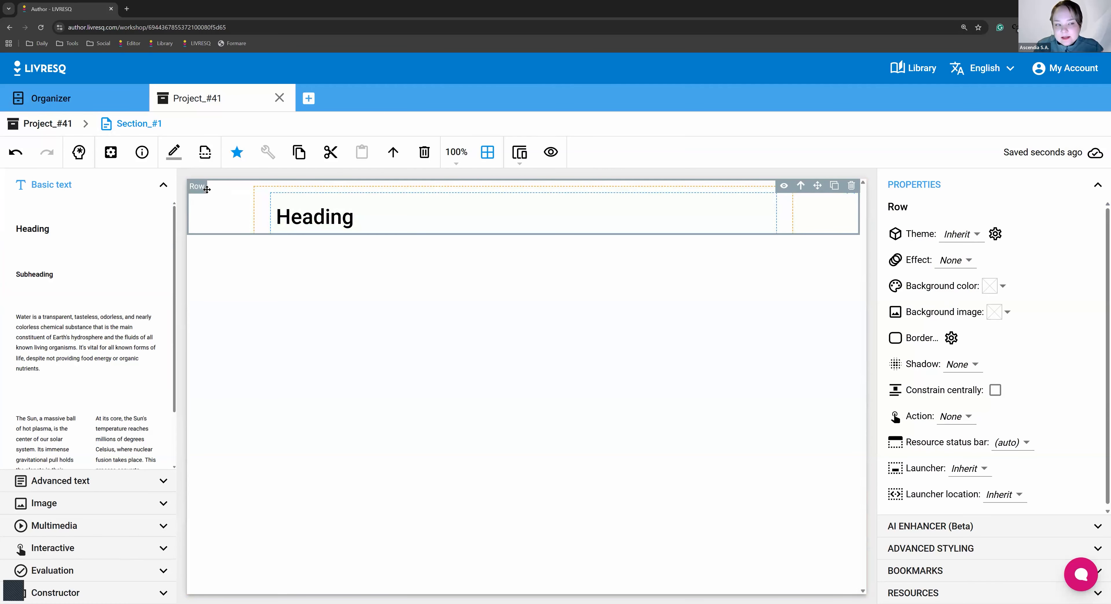
Replace the heading element's text with "Title".
click(278, 208)
click(307, 217)
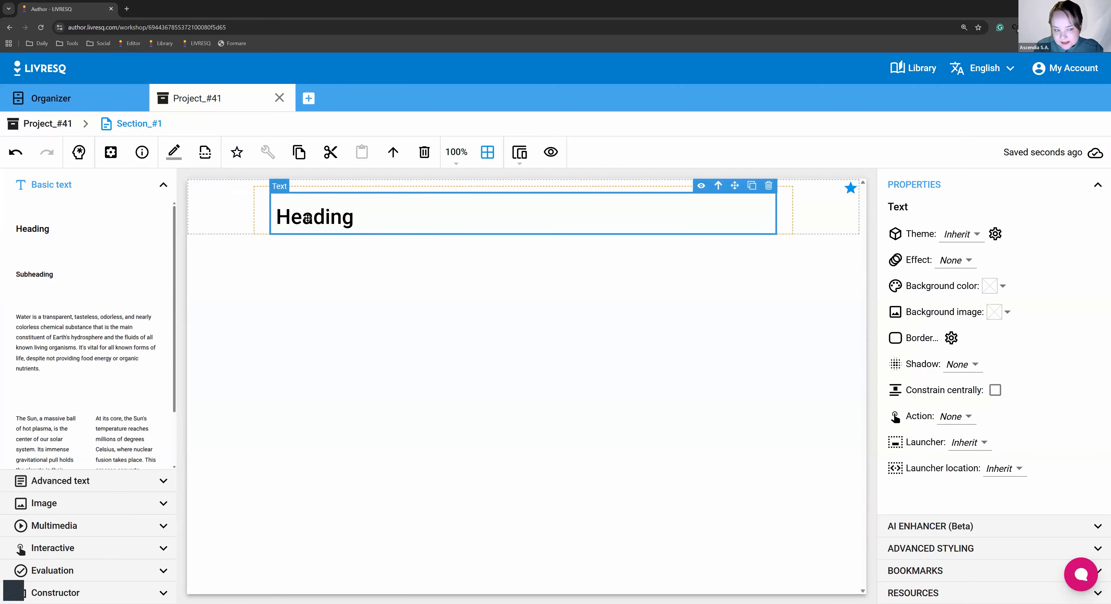
click(307, 217)
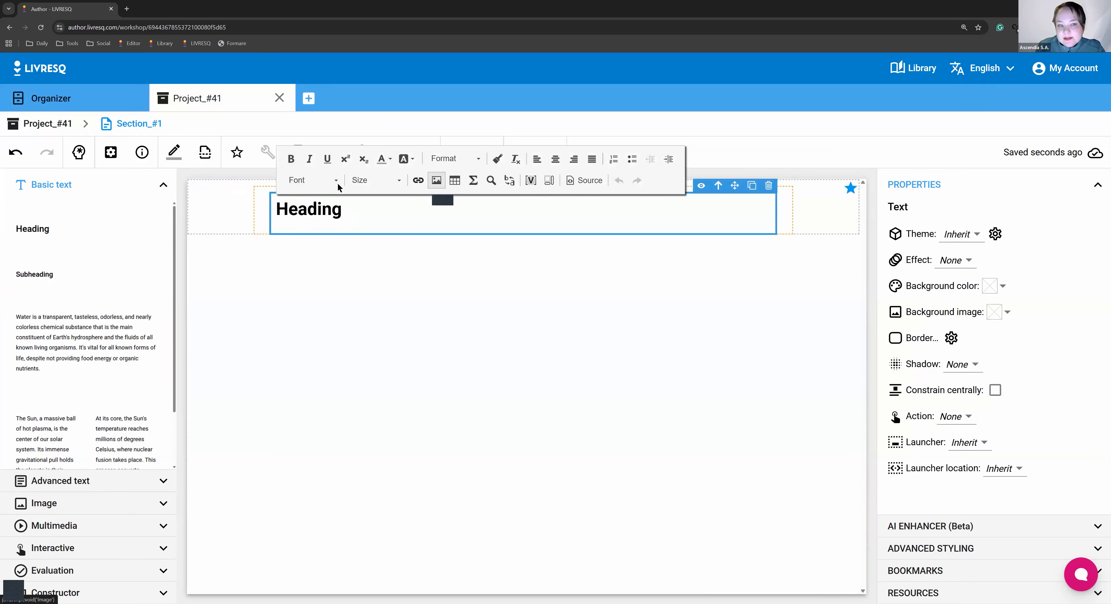
key(ctrl+a)
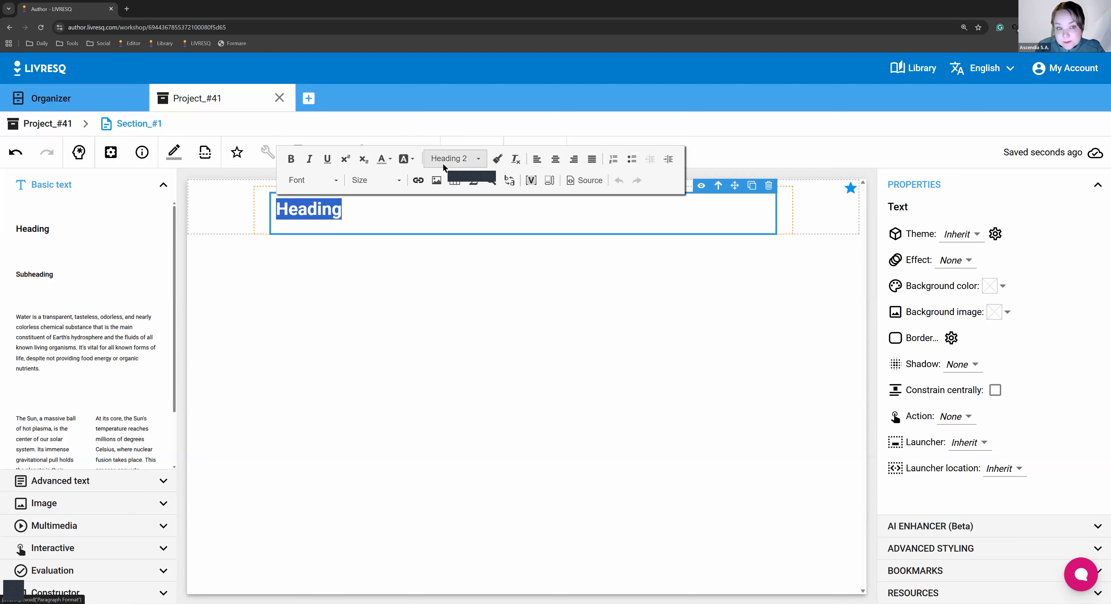
click(323, 216)
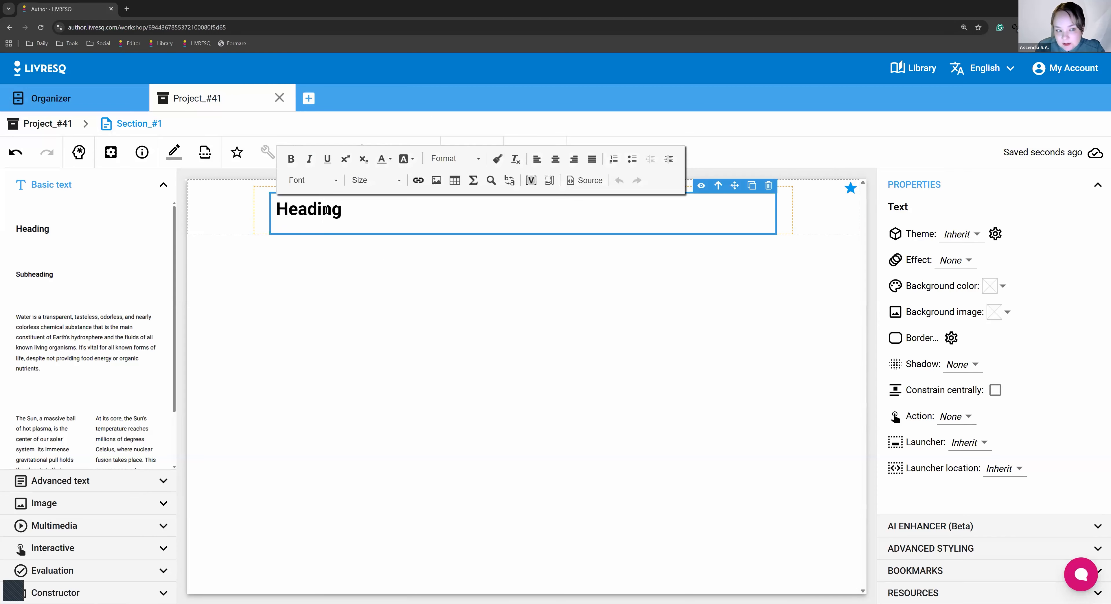
double_click(273, 208)
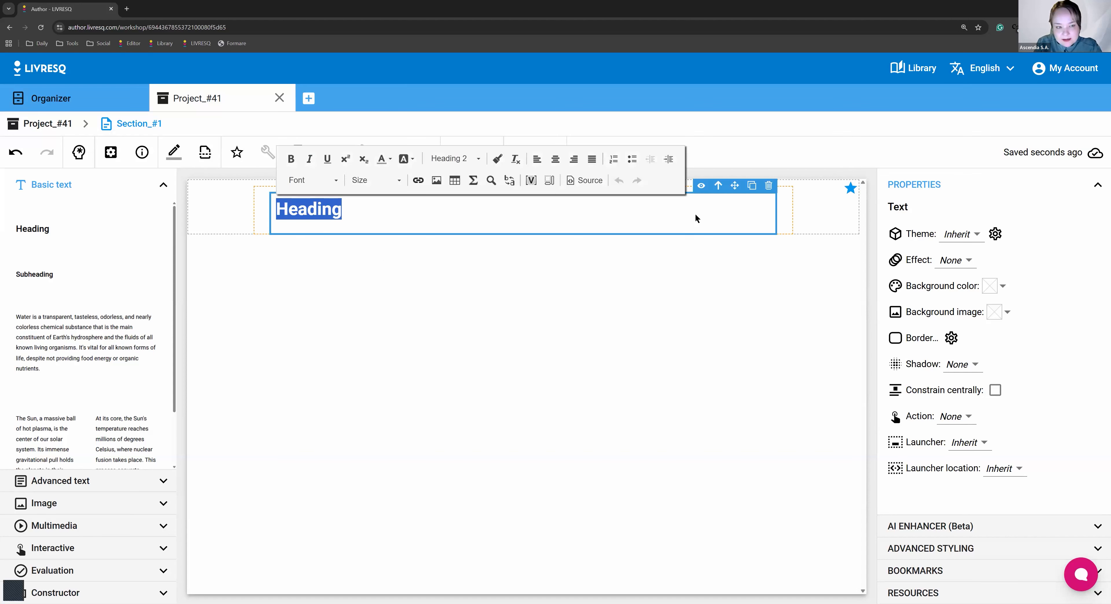
text(Title)
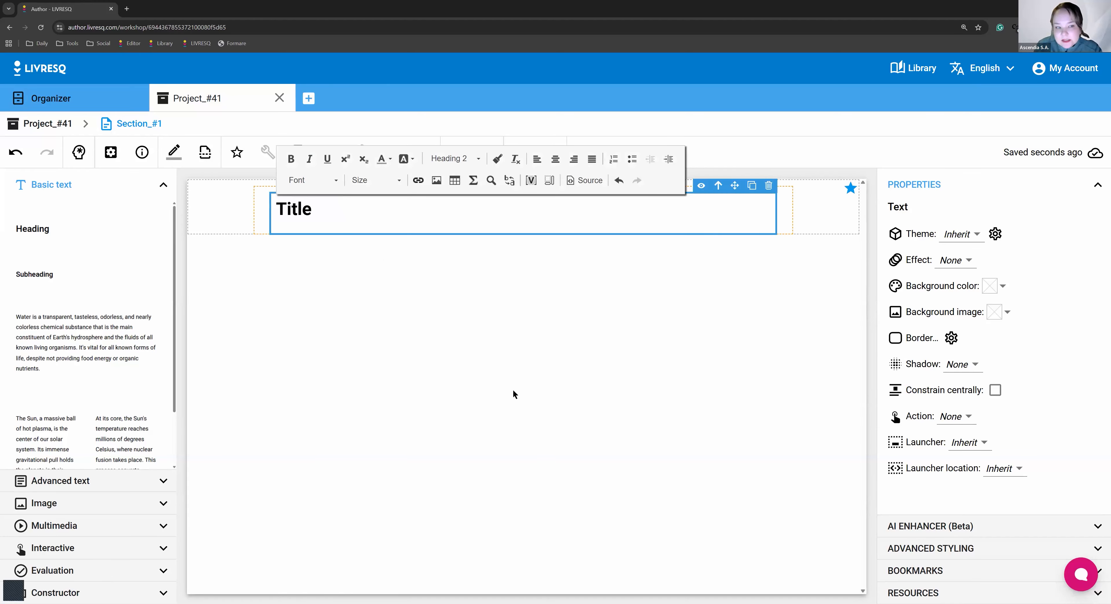
click(323, 305)
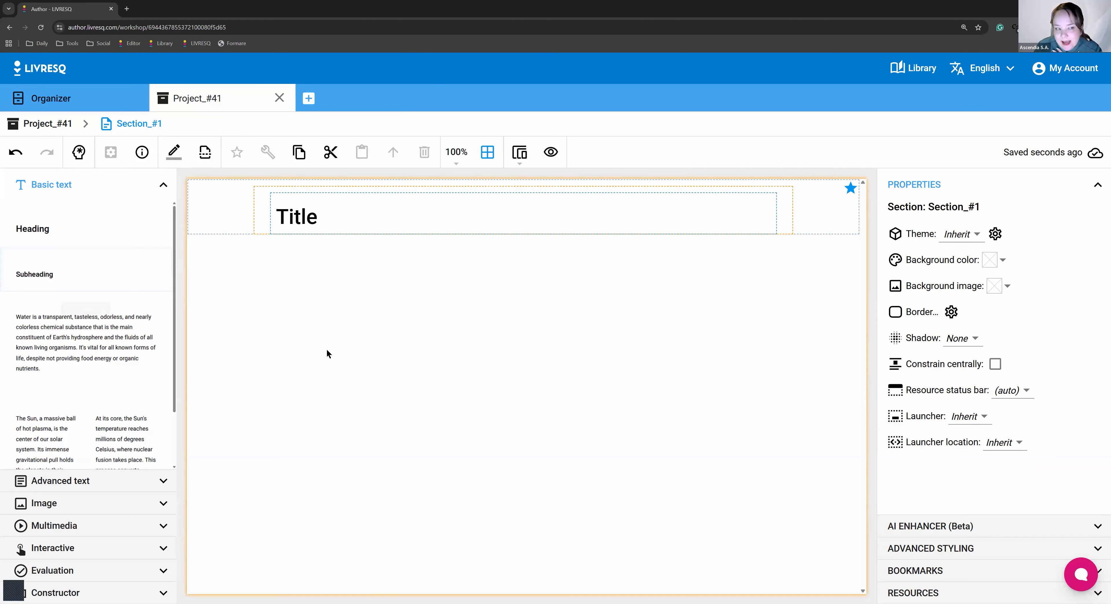
Add a Subheading element in its own row below the title, keeping its default text.
click(209, 210)
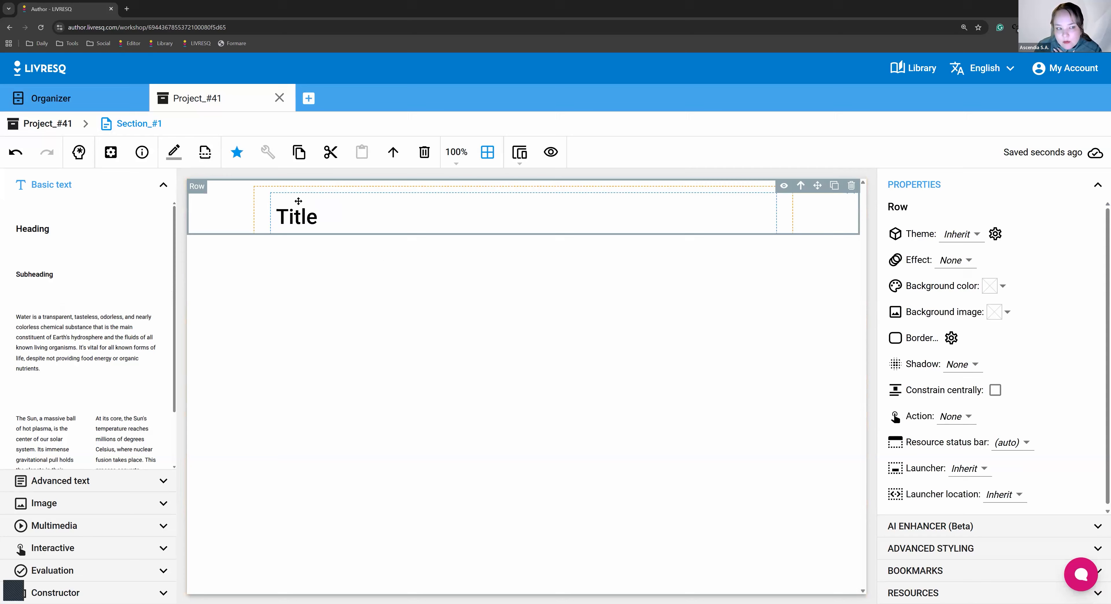
click(343, 203)
click(221, 262)
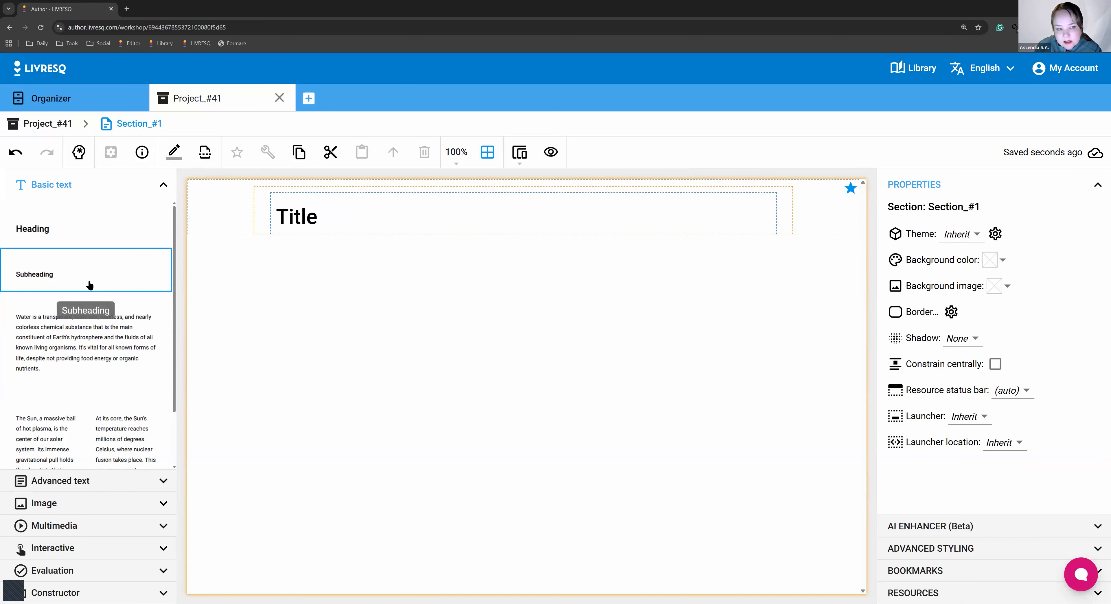
drag(89, 288, 260, 253)
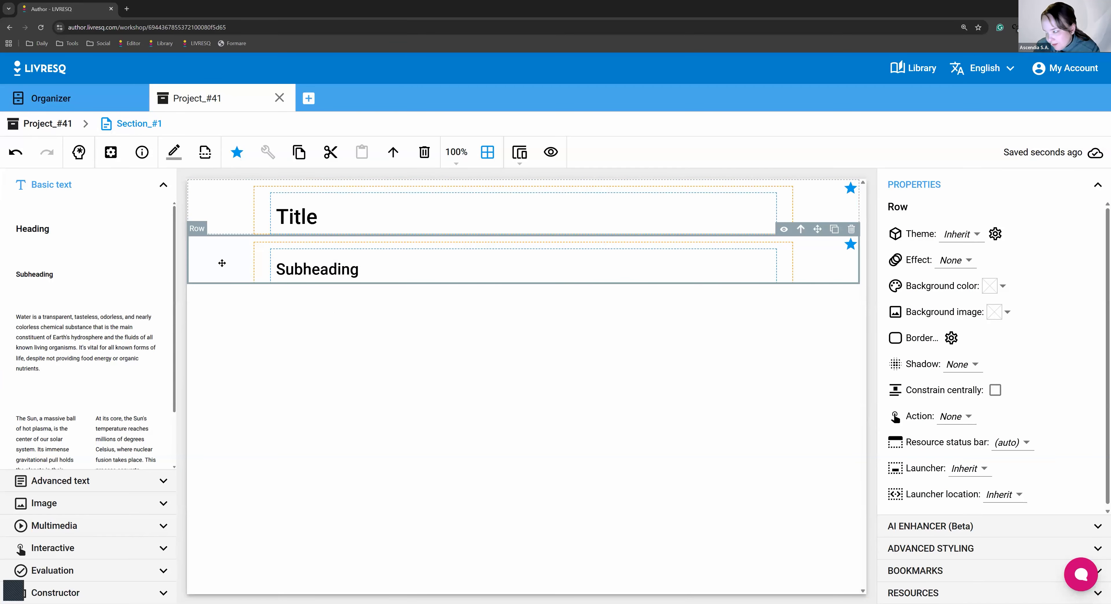
double_click(294, 271)
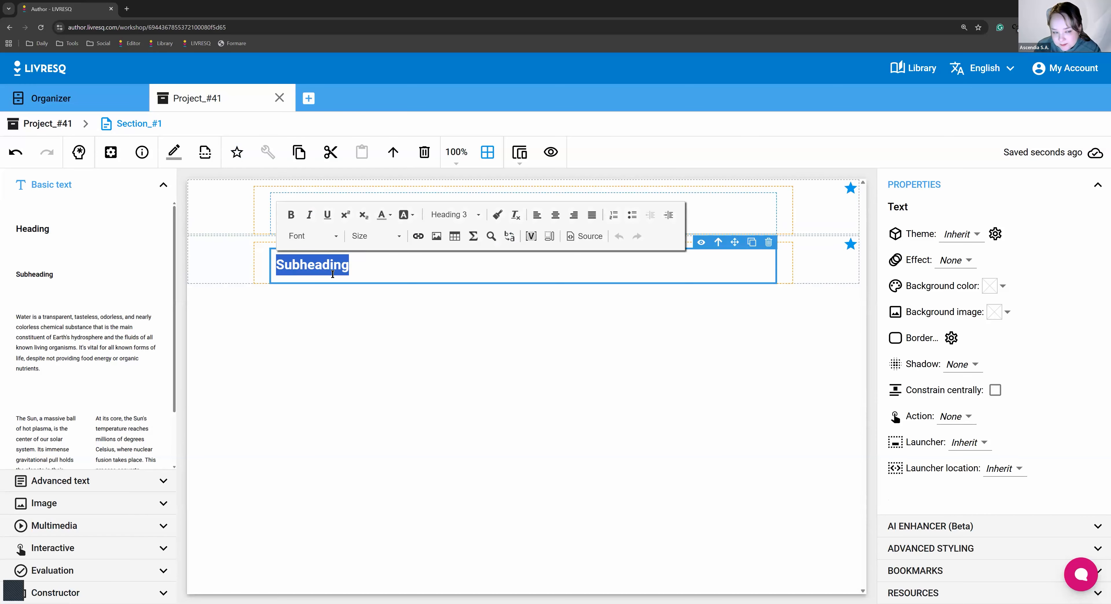
click(351, 323)
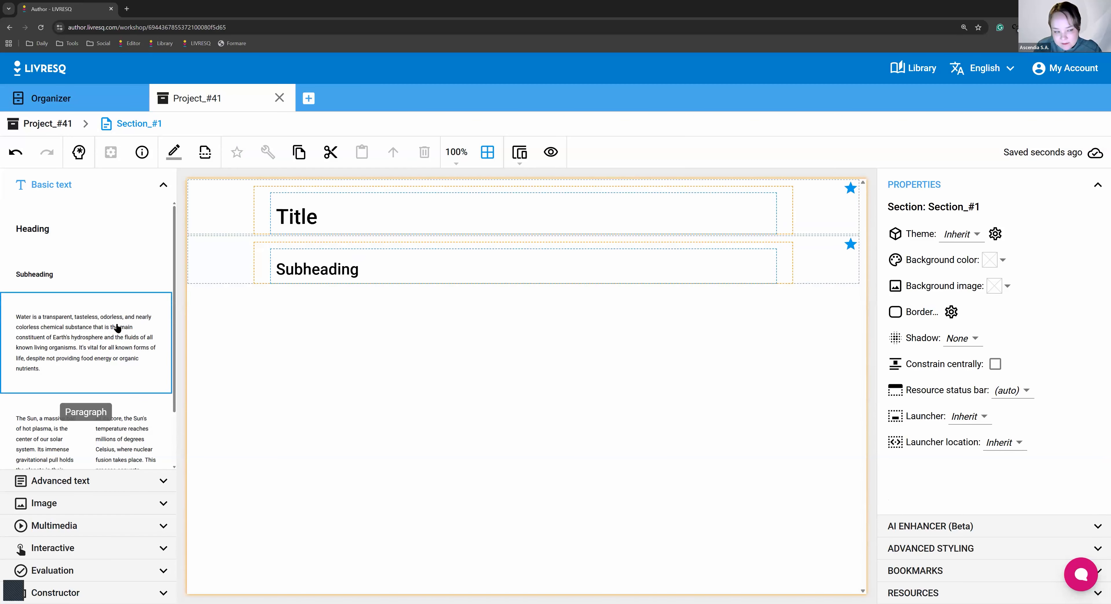
Add a Paragraph element below the subheading and select the title, subheading and paragraph rows in turn.
click(94, 337)
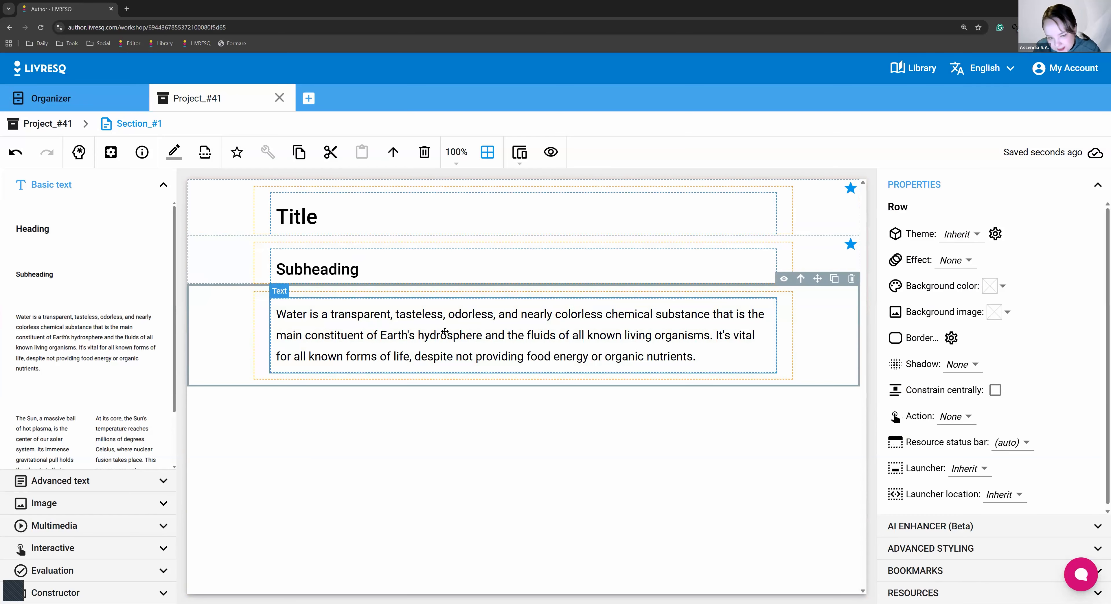
double_click(445, 331)
key(ctrl+a)
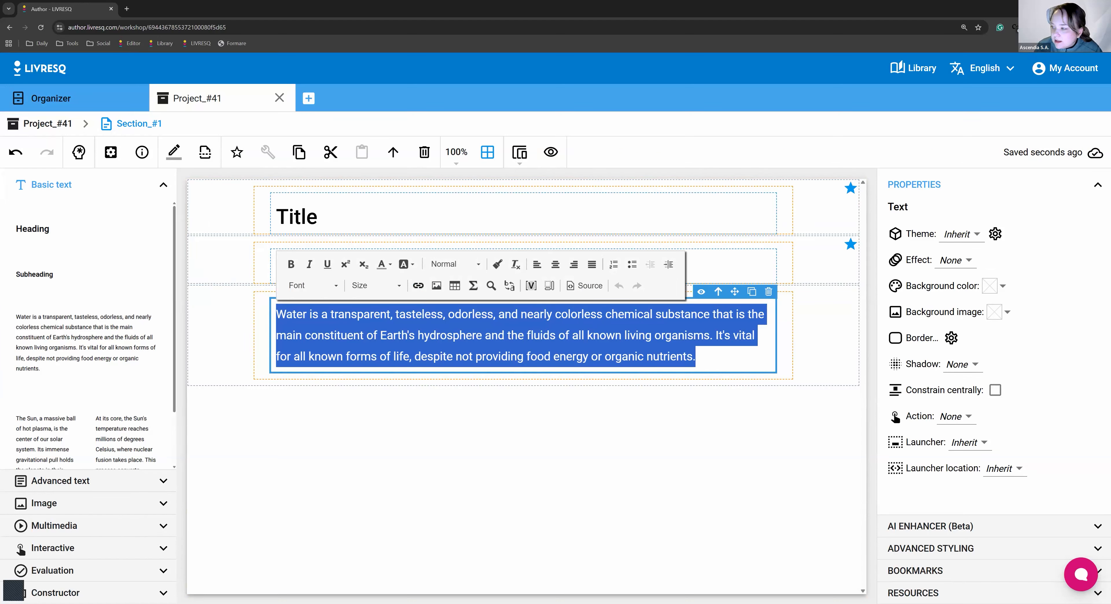
key(alt+Tab)
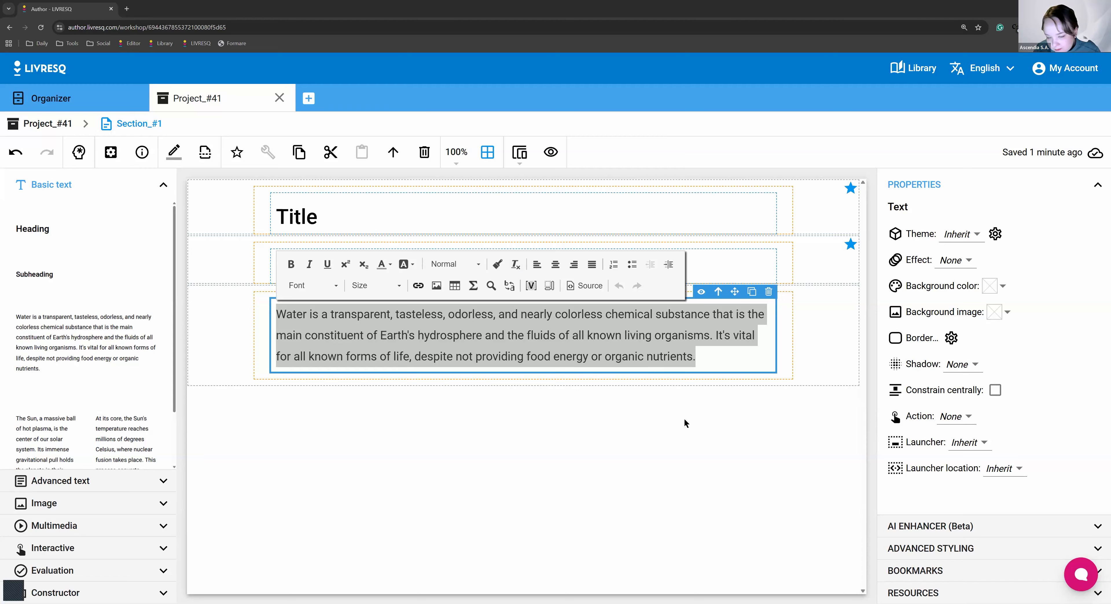
click(209, 186)
click(203, 216)
click(198, 268)
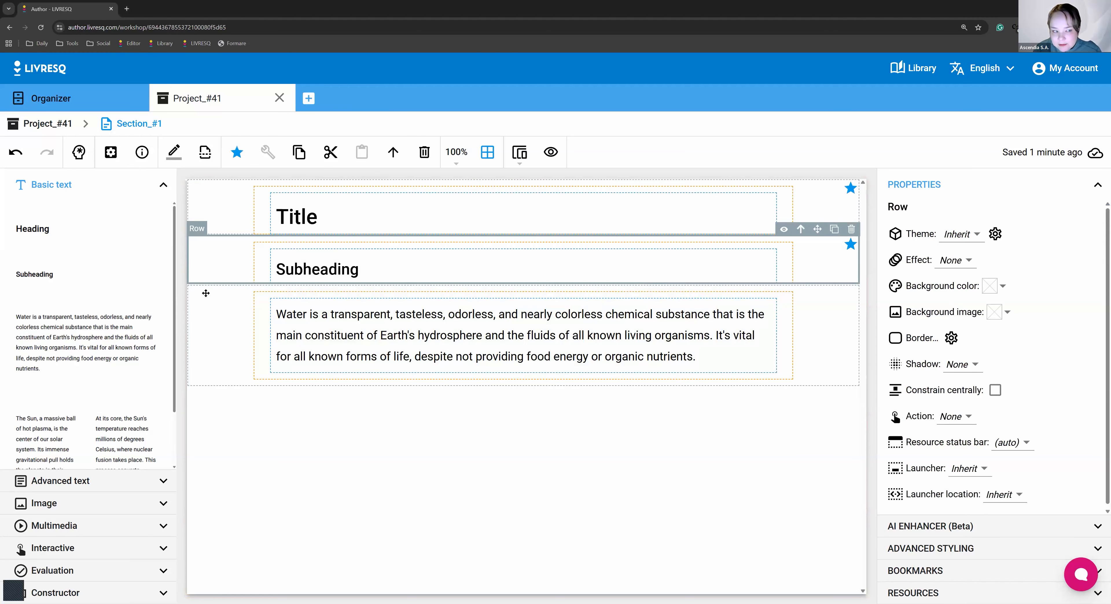
click(206, 294)
Place a Two columns text element inside the paragraph's cell, directly below the water paragraph.
scroll(86, 427, down, 2)
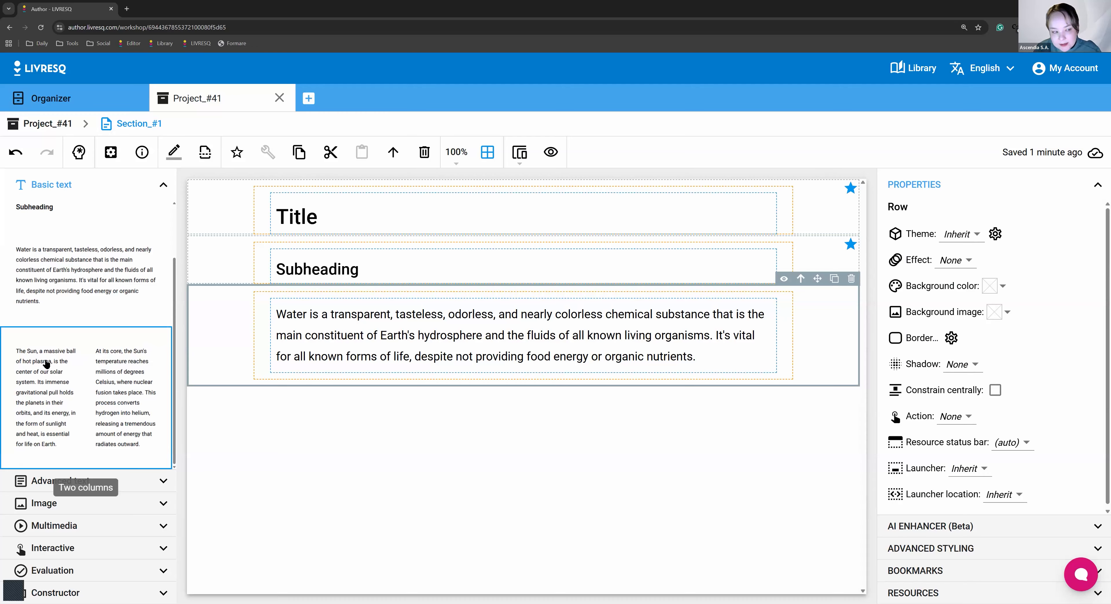
drag(47, 364, 241, 299)
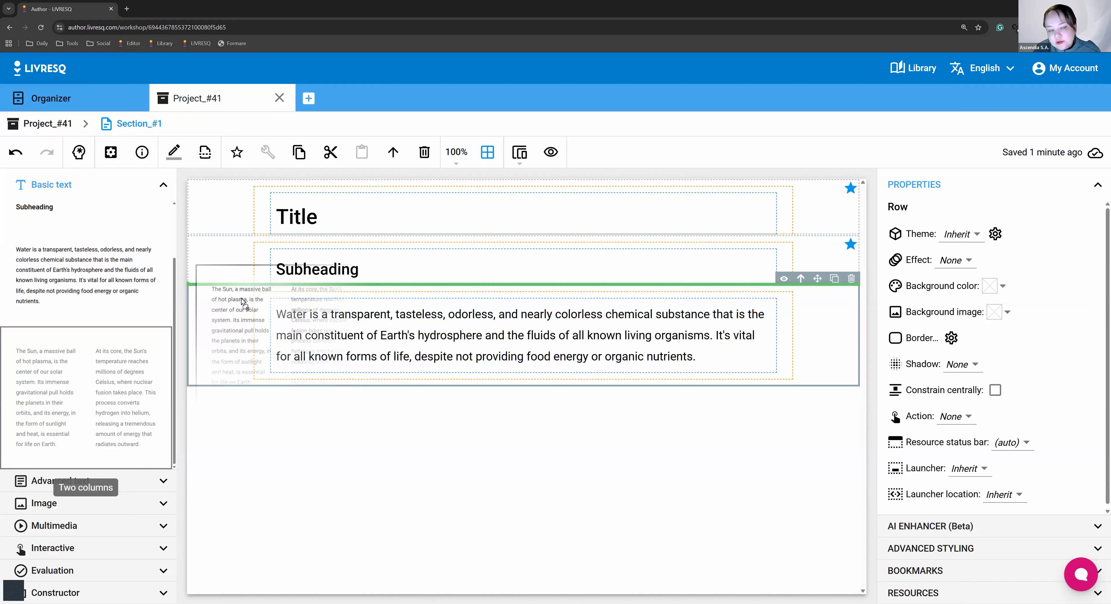
drag(241, 298, 311, 363)
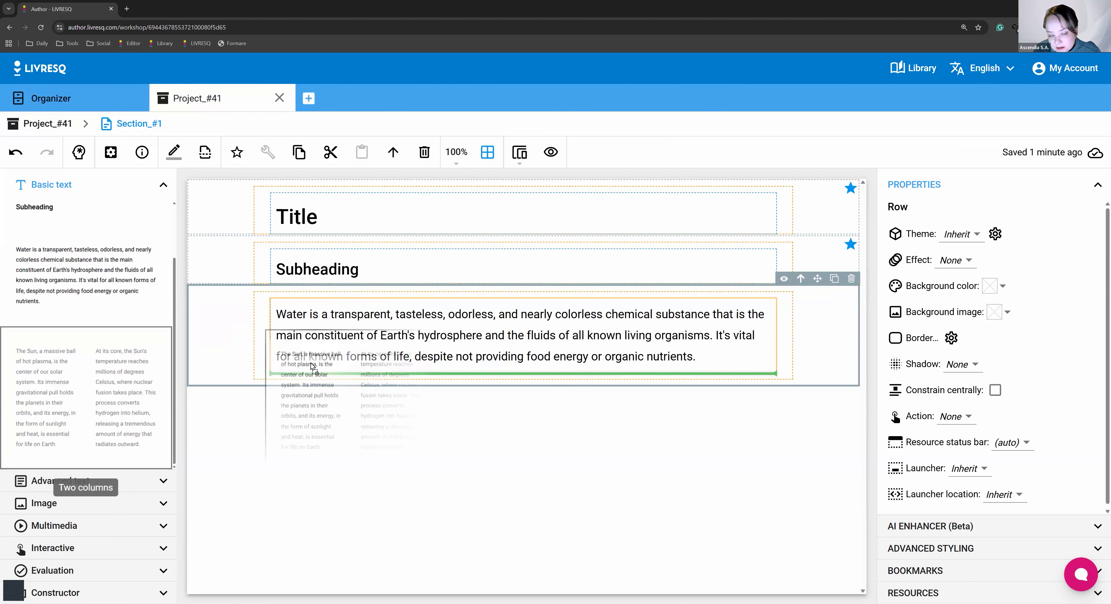
drag(312, 365, 379, 365)
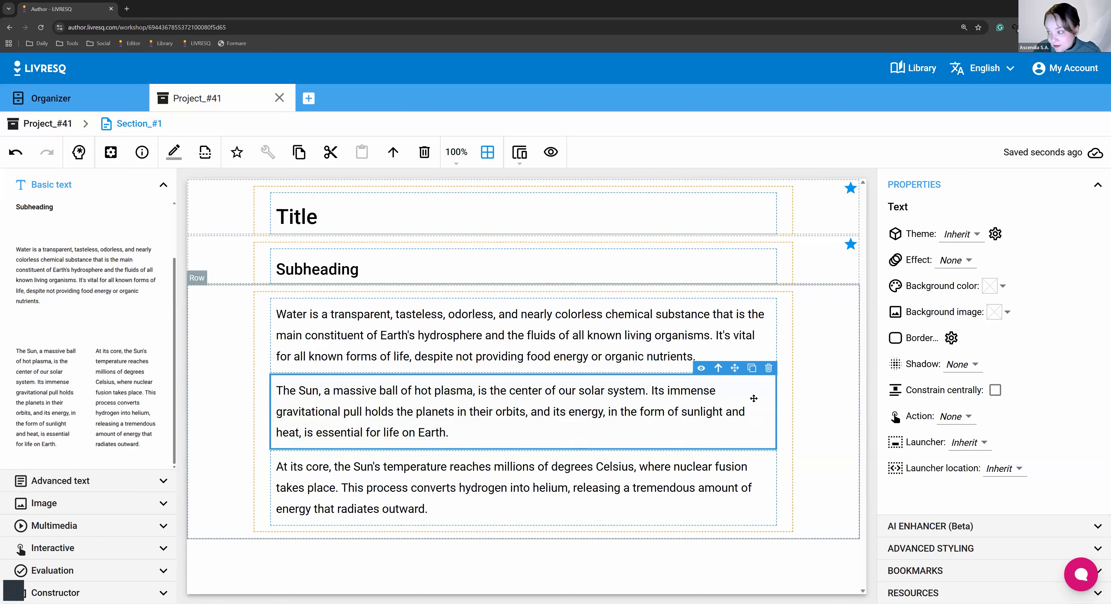
Delete both Sun texts from the paragraph's cell and place a Two columns element in its own row below it.
click(769, 368)
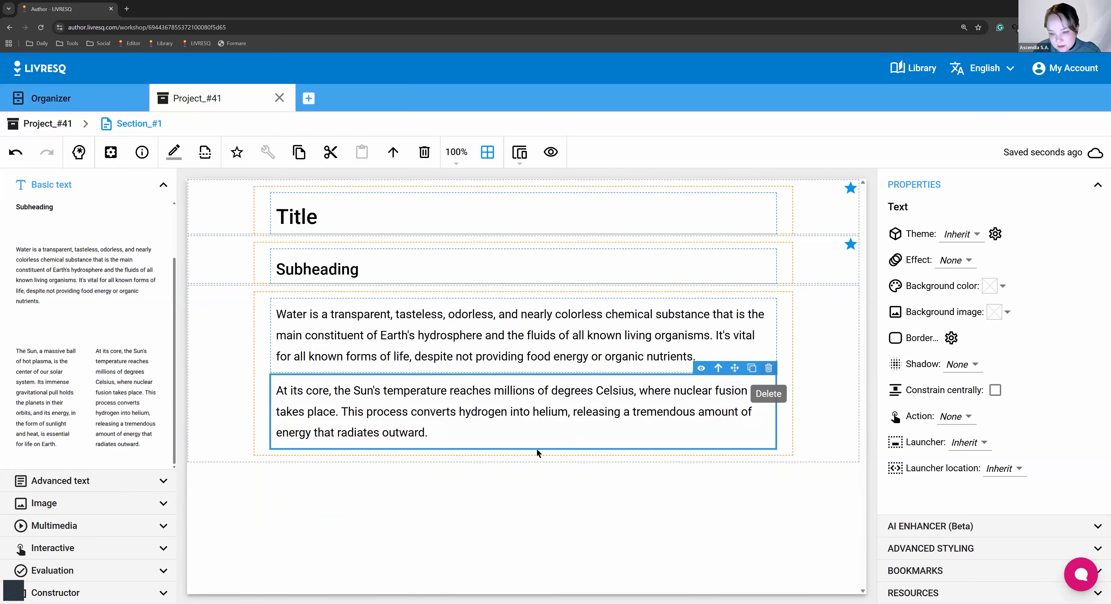
click(769, 369)
drag(62, 384, 240, 430)
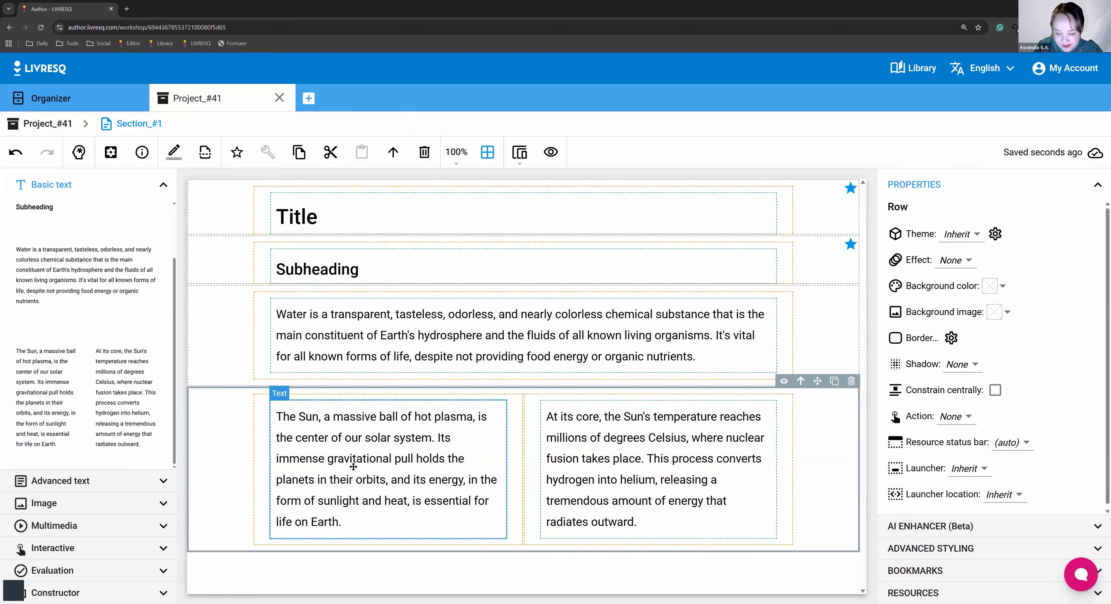
Add a second Two columns row at the end of the section and delete it again.
scroll(63, 310, up, 2)
scroll(62, 310, down, 1)
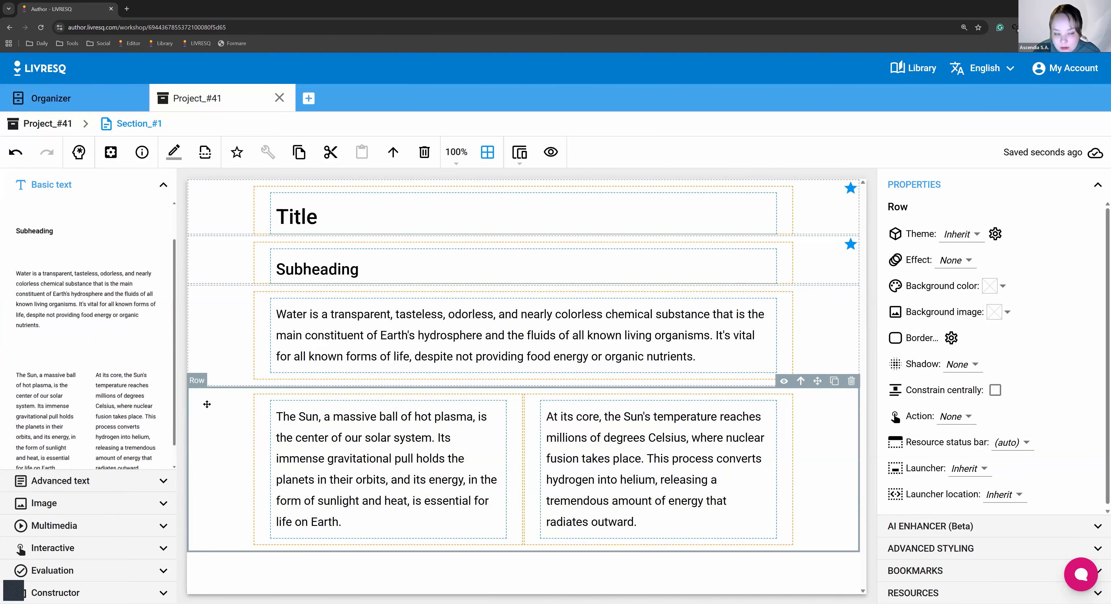
click(150, 431)
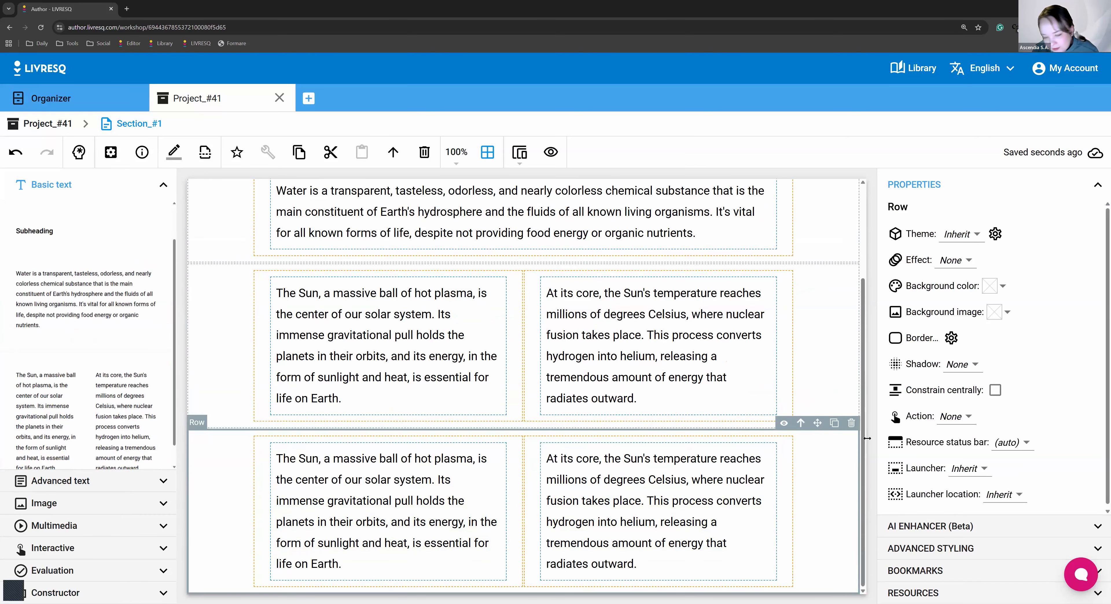
click(852, 423)
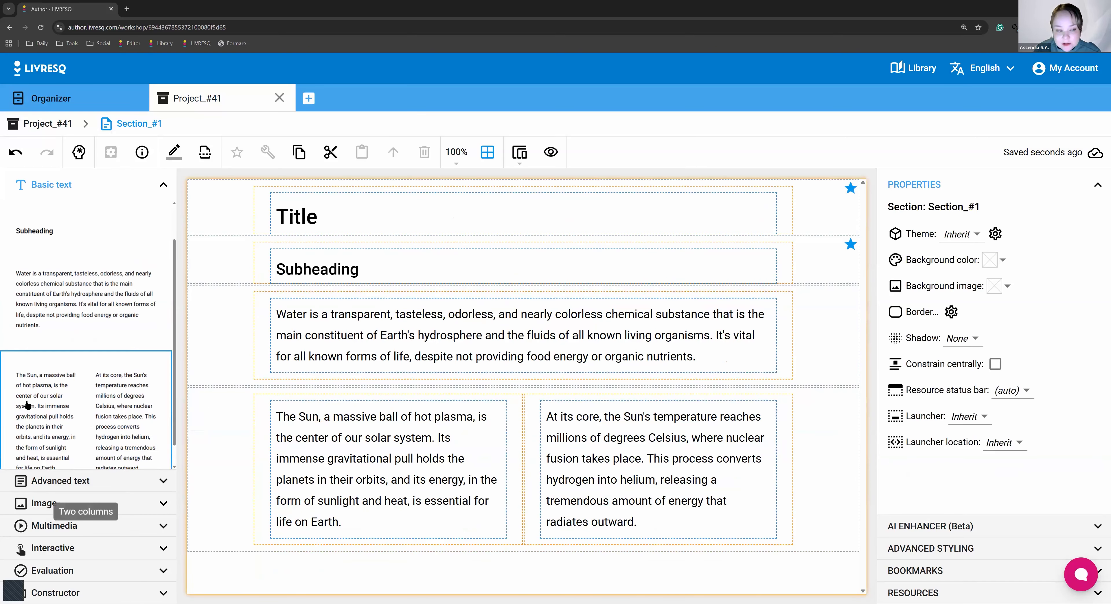
Try out the drop positions for a Two columns element below the paragraph's row and inside its cell, without placing it.
drag(34, 408, 242, 390)
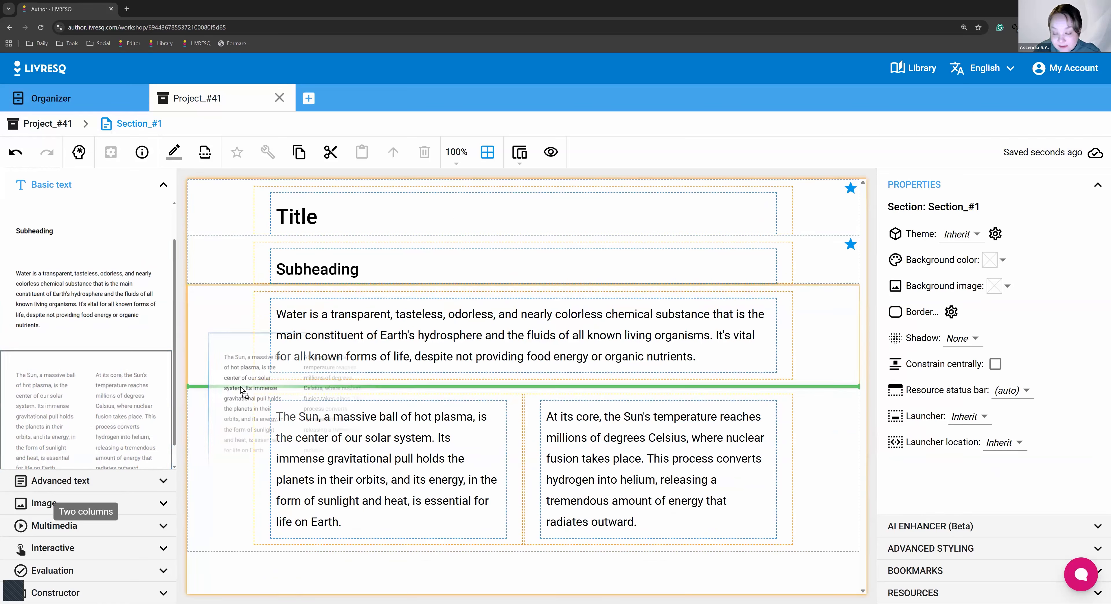
drag(242, 389, 265, 379)
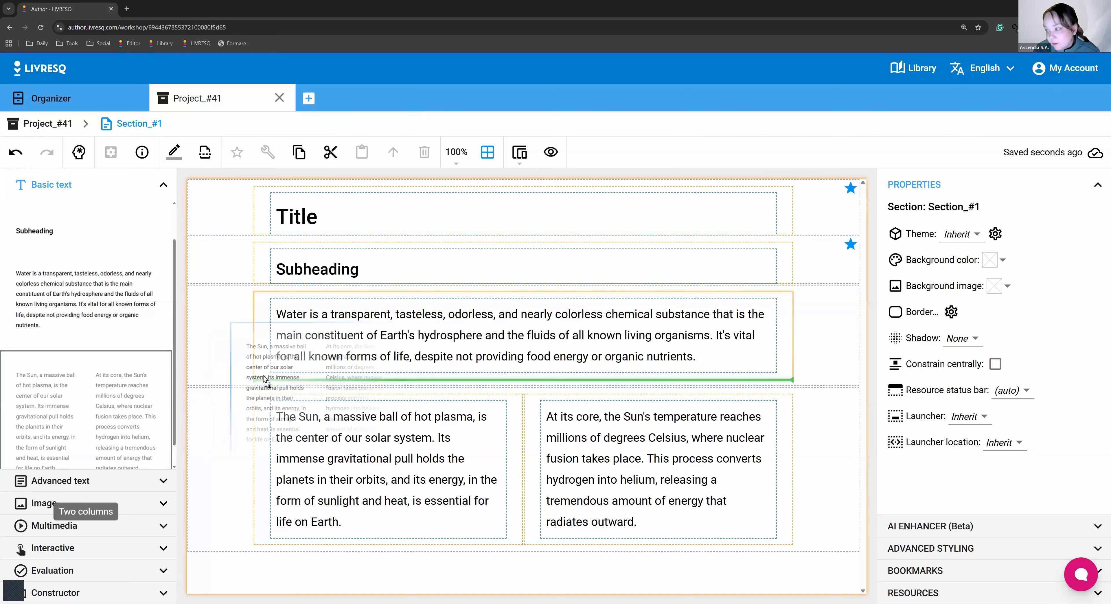
mouse_move(265, 380)
mouse_down()
mouse_move(291, 368)
mouse_move(262, 375)
mouse_move(268, 363)
mouse_up()
drag(143, 392, 142, 392)
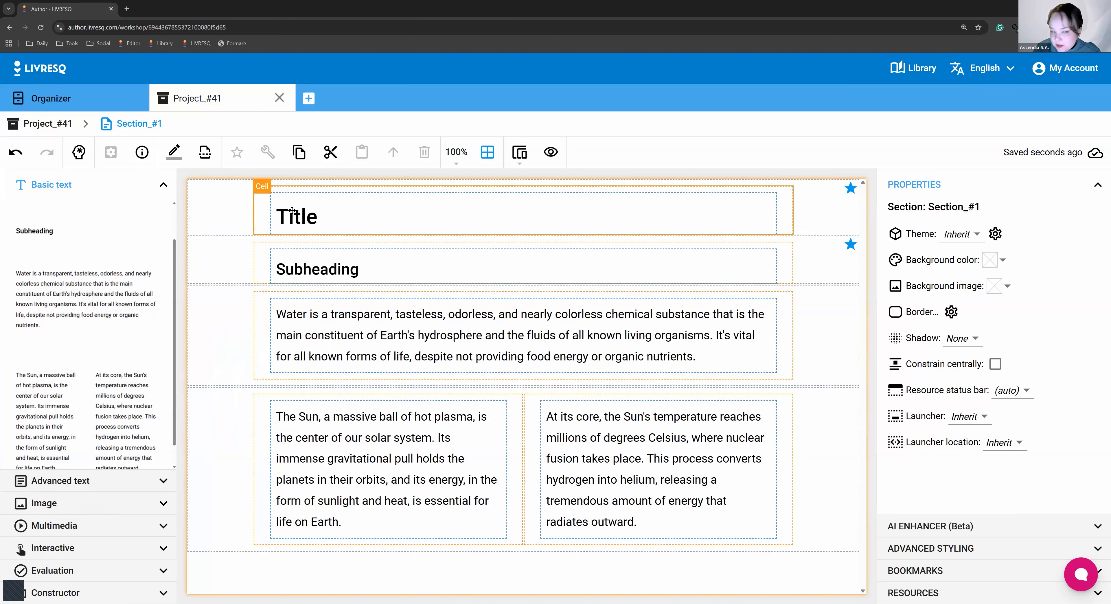
Select the whole water paragraph text in edit mode, view the math equation editor and close it without inserting anything.
click(365, 319)
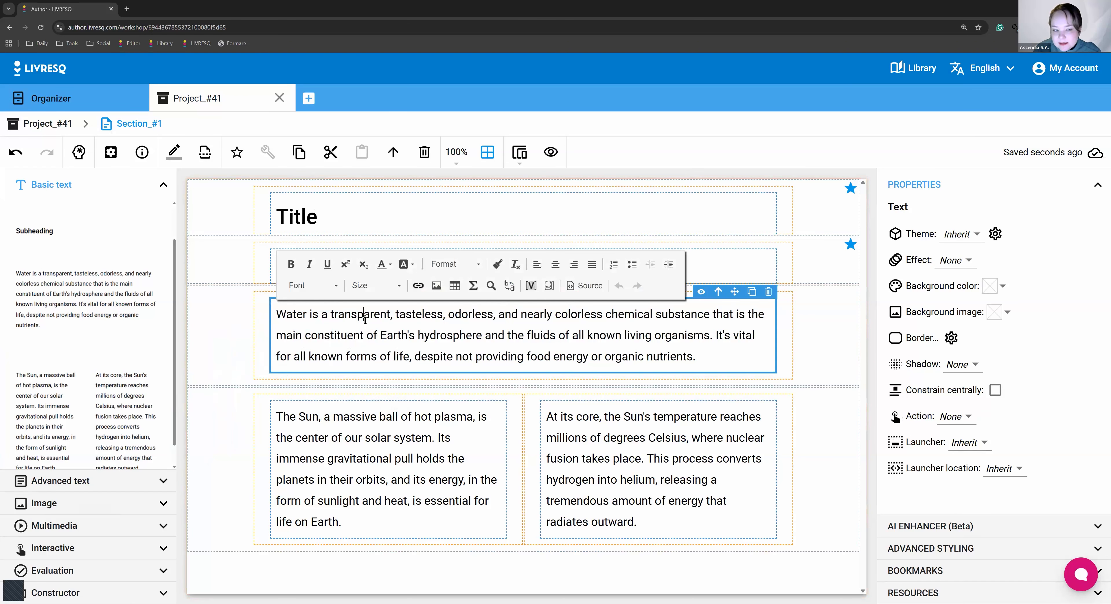
triple_click(365, 320)
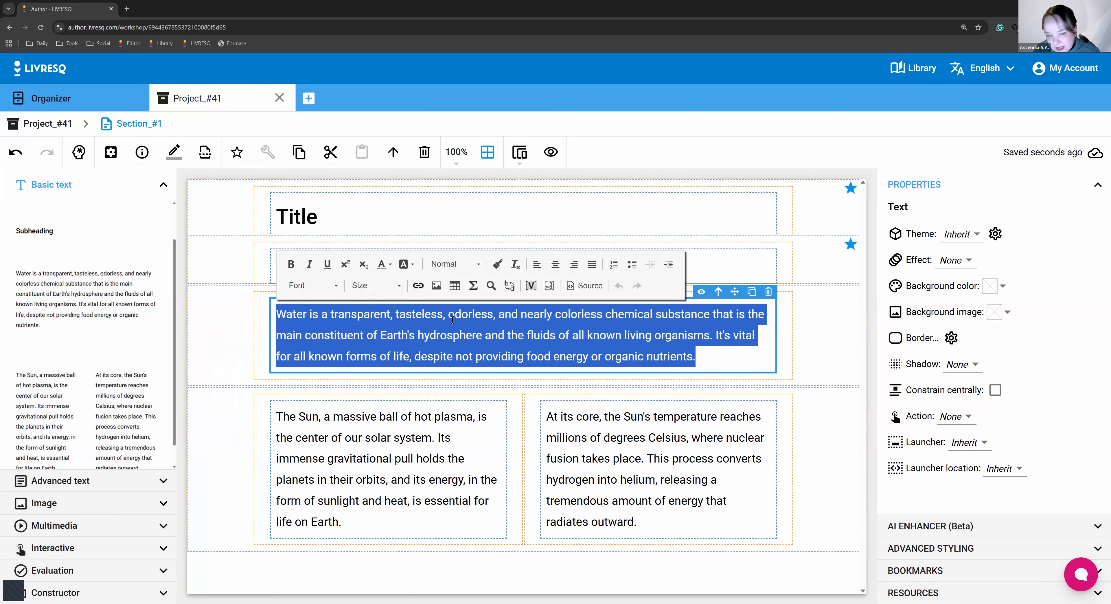
click(474, 285)
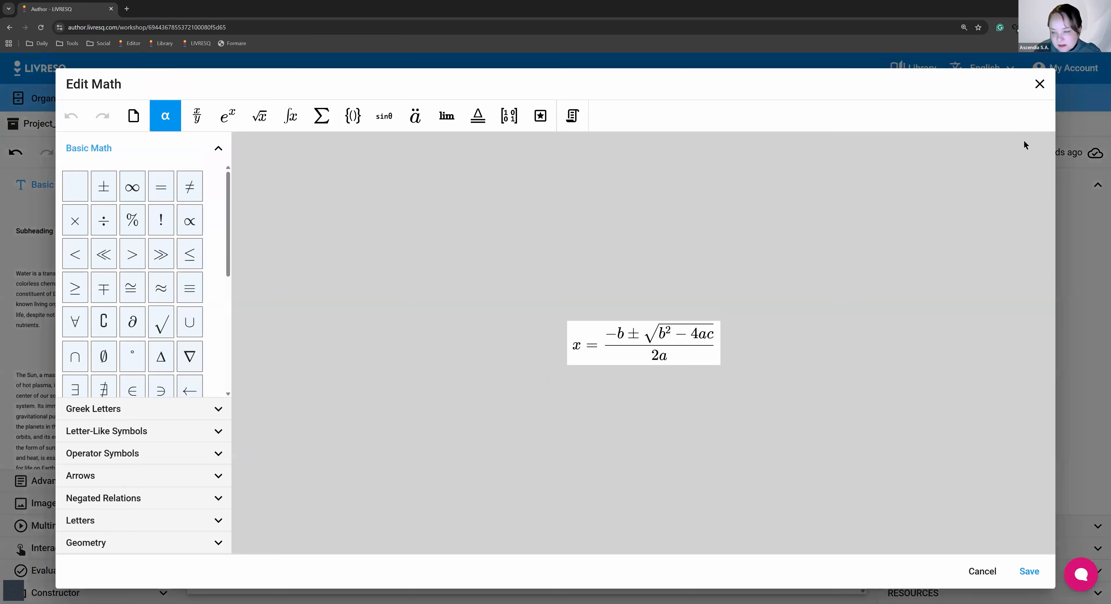
click(1040, 84)
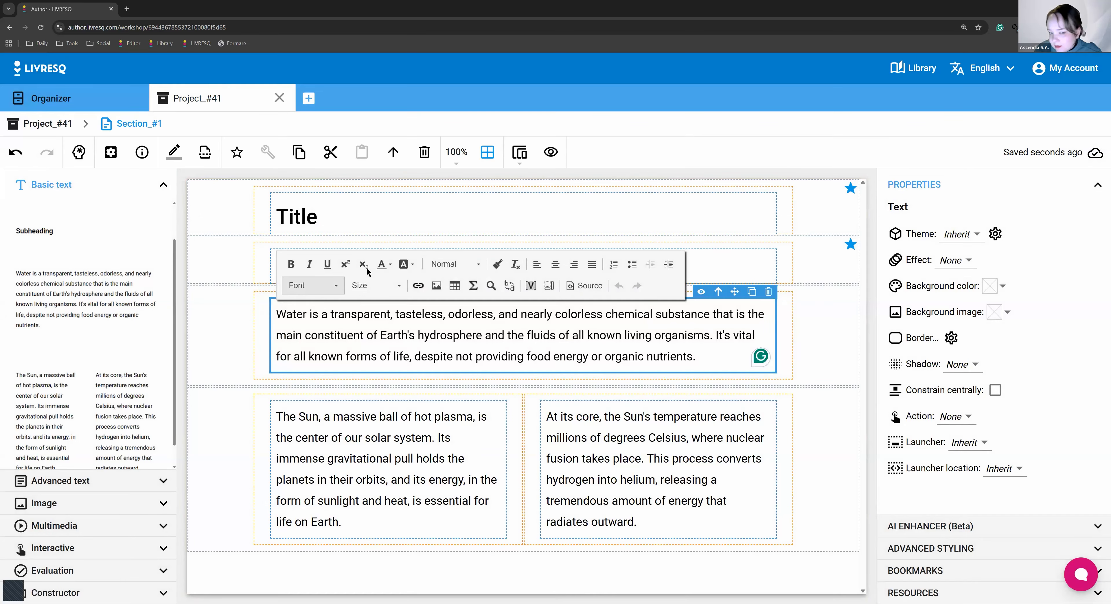
click(610, 356)
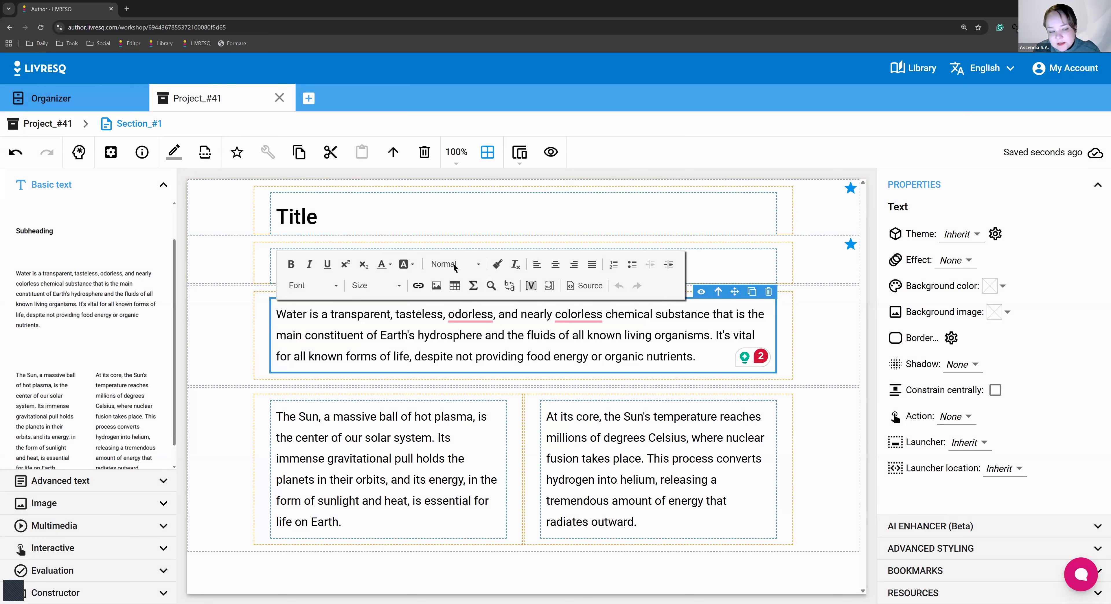
Add a Table element from the advanced text elements below the water paragraph and undo the insertion.
click(137, 486)
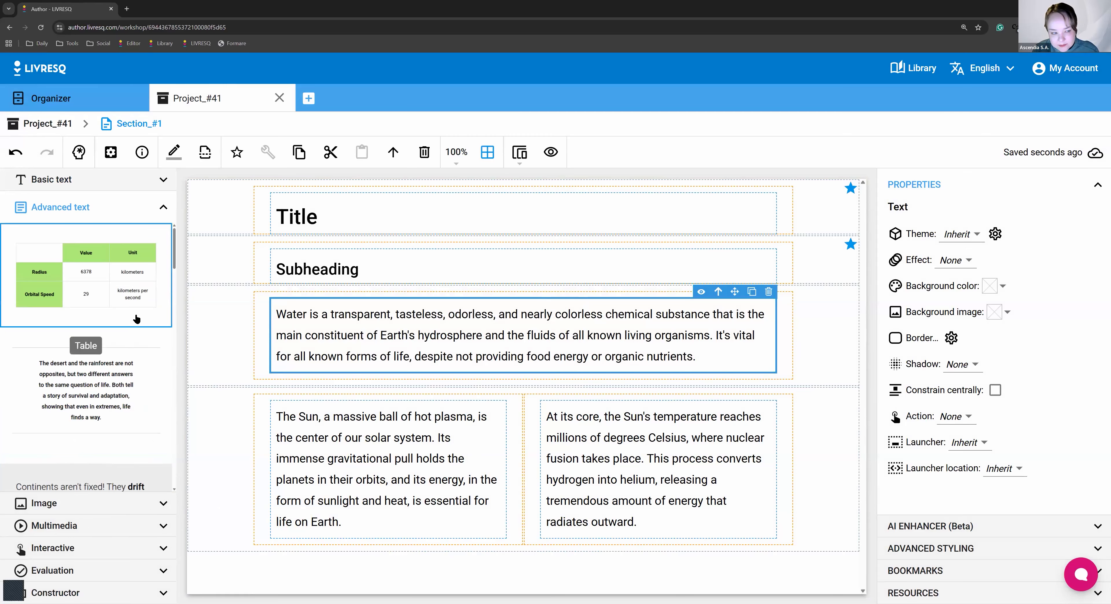
drag(136, 320, 307, 476)
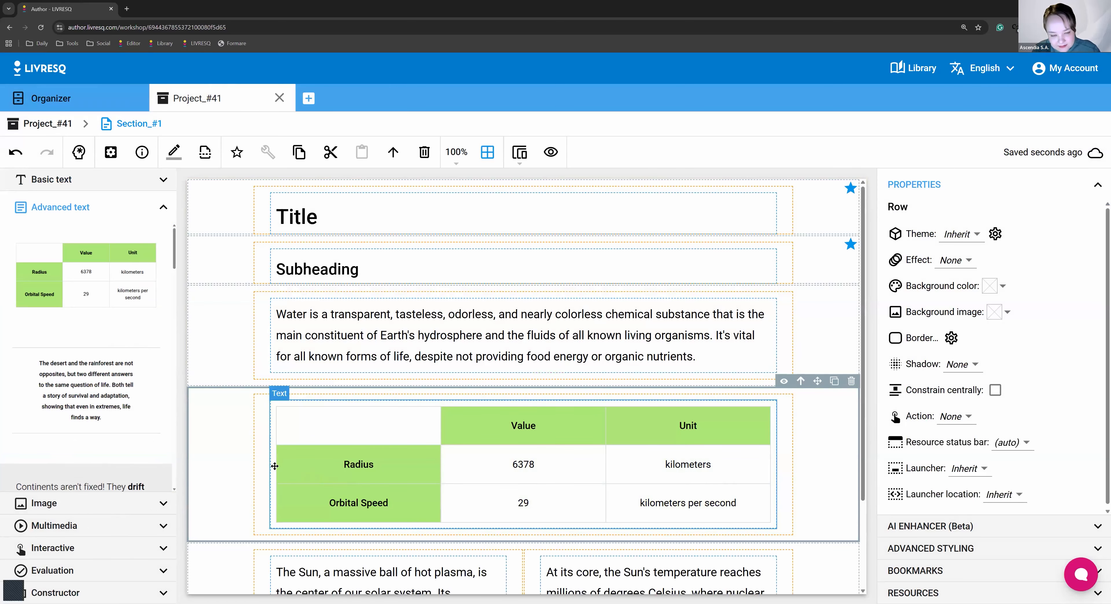
key(ctrl+z)
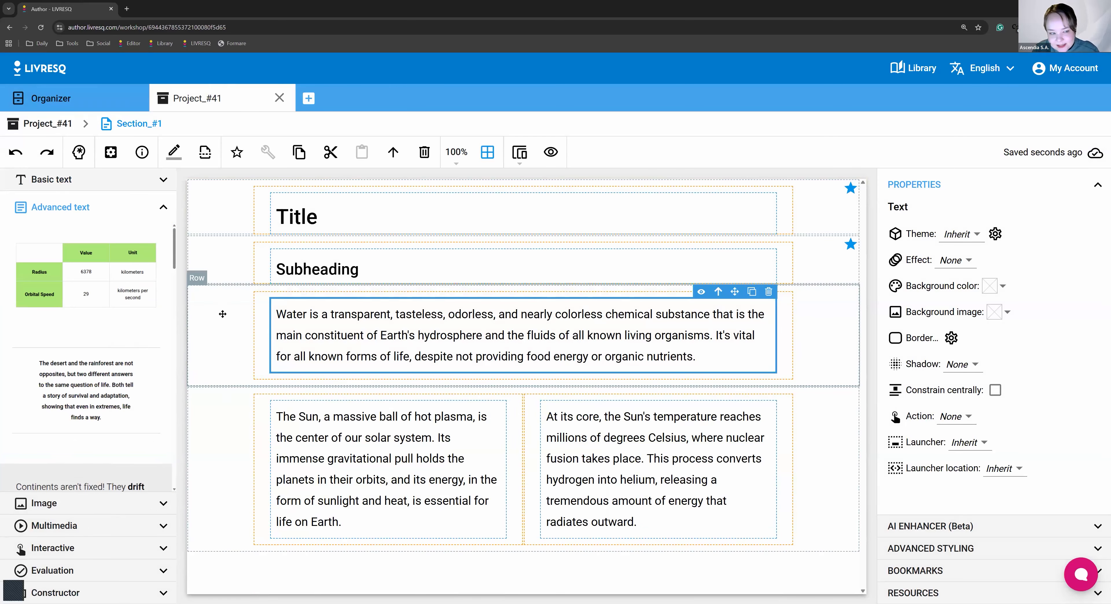
Insert a Table element in its own row between the water paragraph and the two-column row.
click(227, 302)
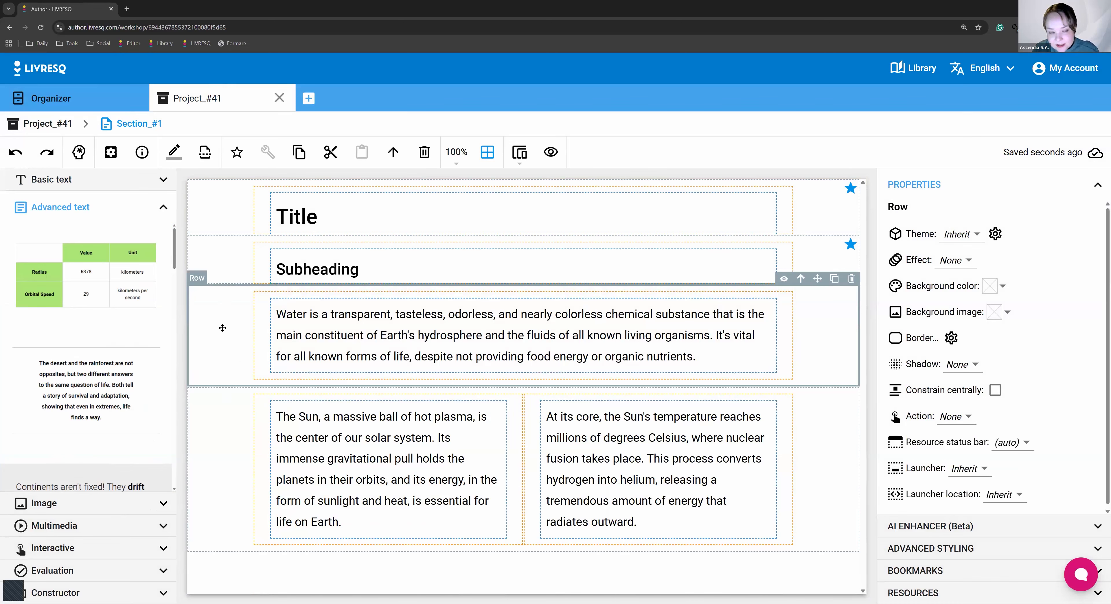
drag(58, 236, 234, 414)
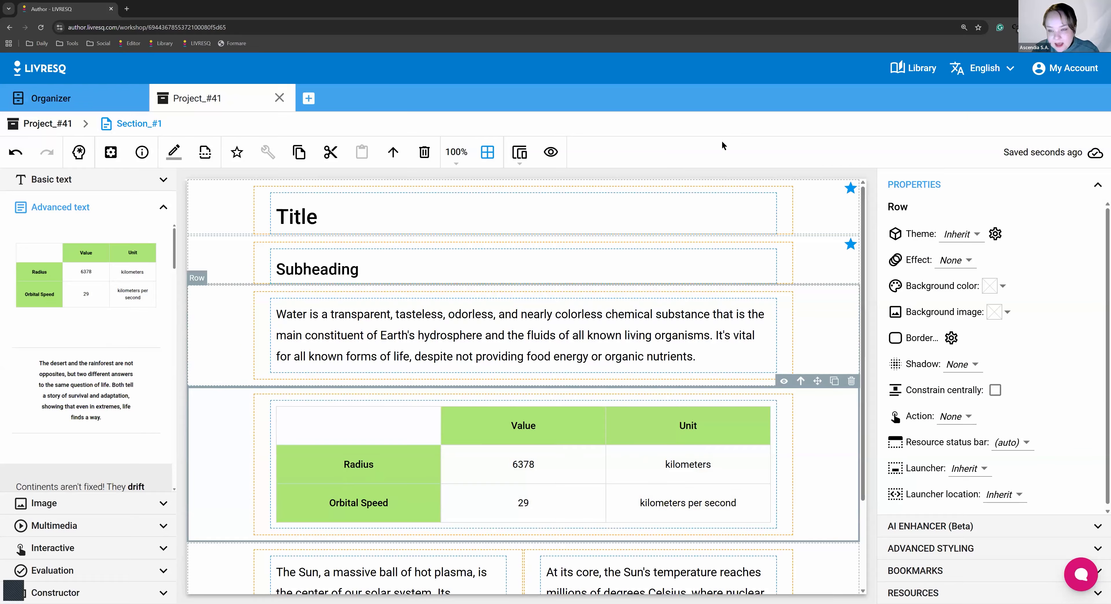
click(858, 180)
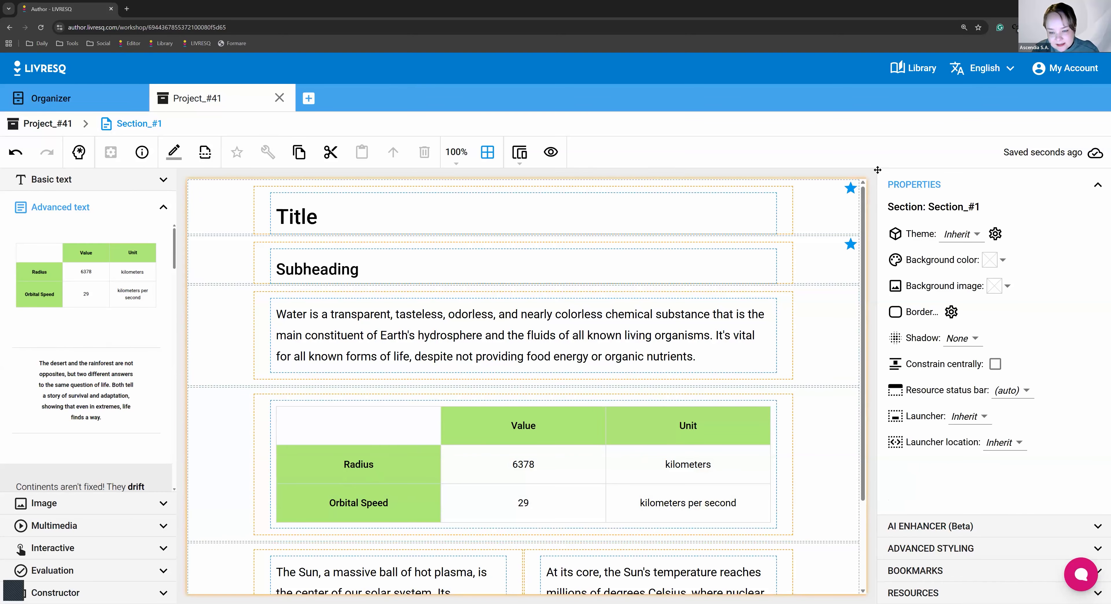
Place a Table element in its own row below the two-column text and delete the table row above that text.
drag(90, 303, 471, 552)
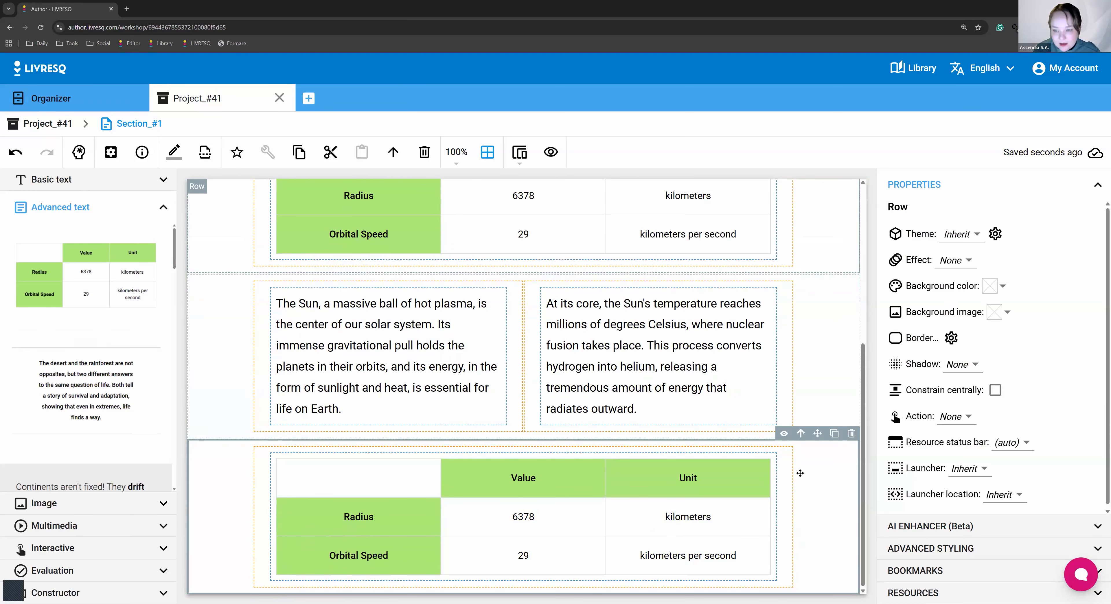
scroll(820, 389, up, 5)
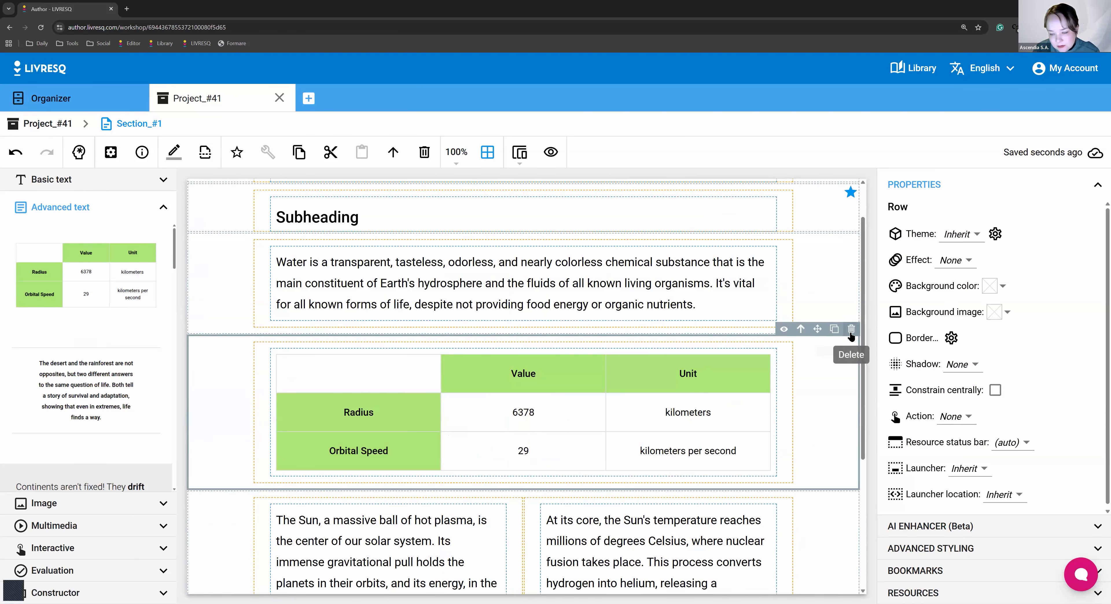
click(851, 329)
Open the table's text for editing, look at the context options of the "kilometers per second" cell, and exit without changes.
scroll(632, 538, down, 1)
scroll(556, 558, up, 1)
scroll(552, 543, down, 1)
double_click(551, 543)
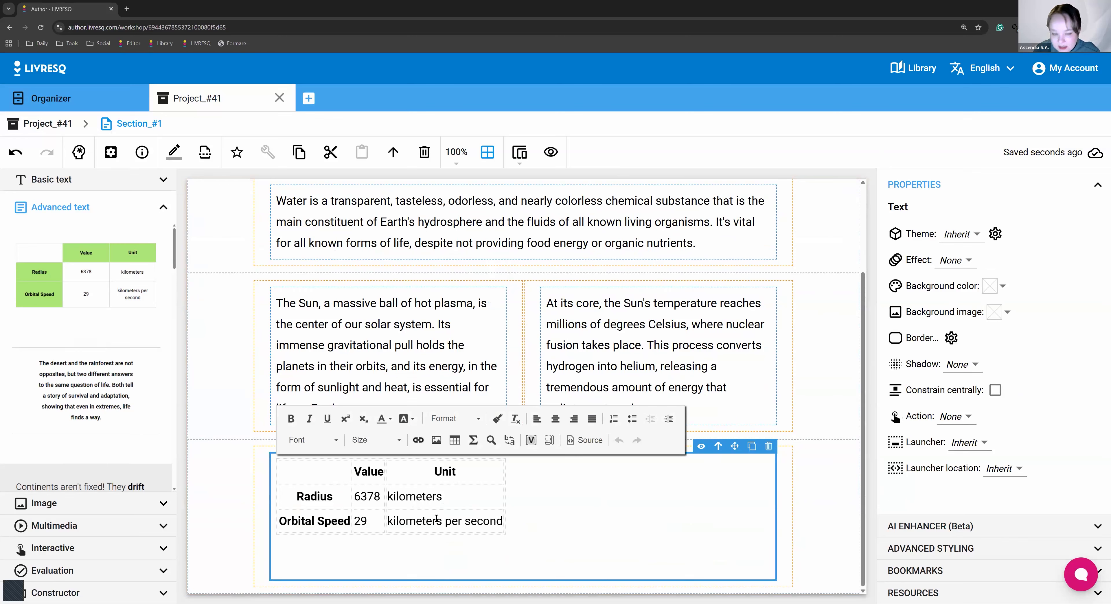
right_click(476, 521)
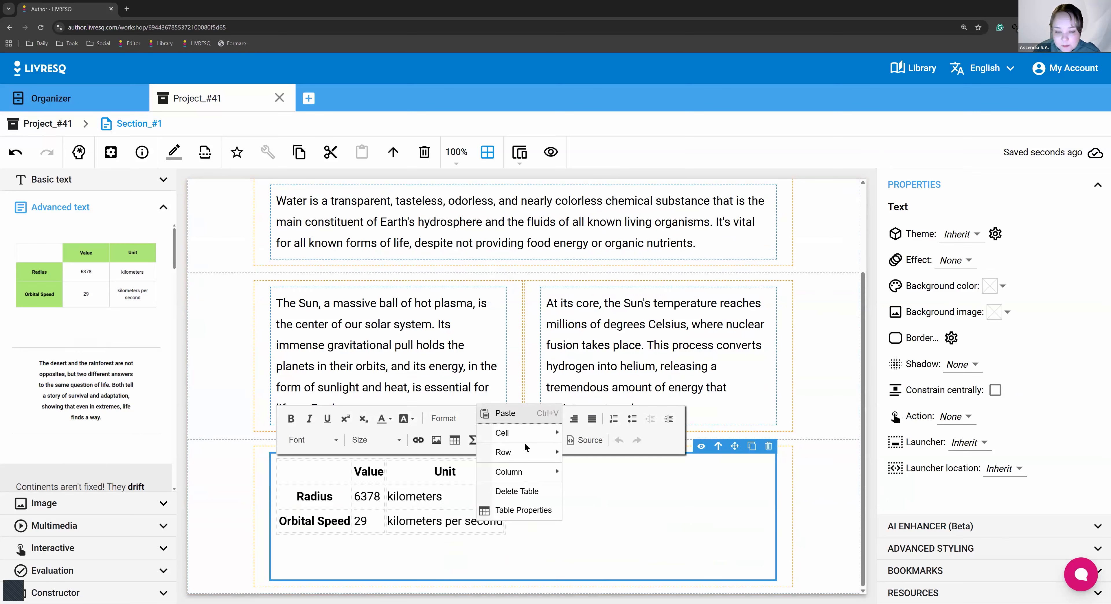
click(509, 542)
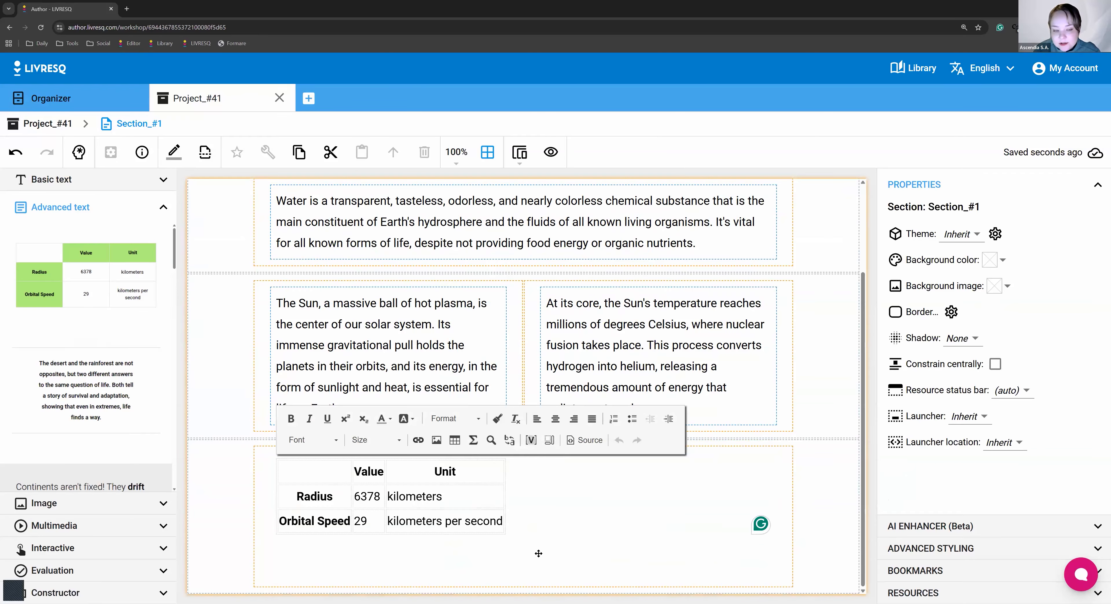
double_click(376, 520)
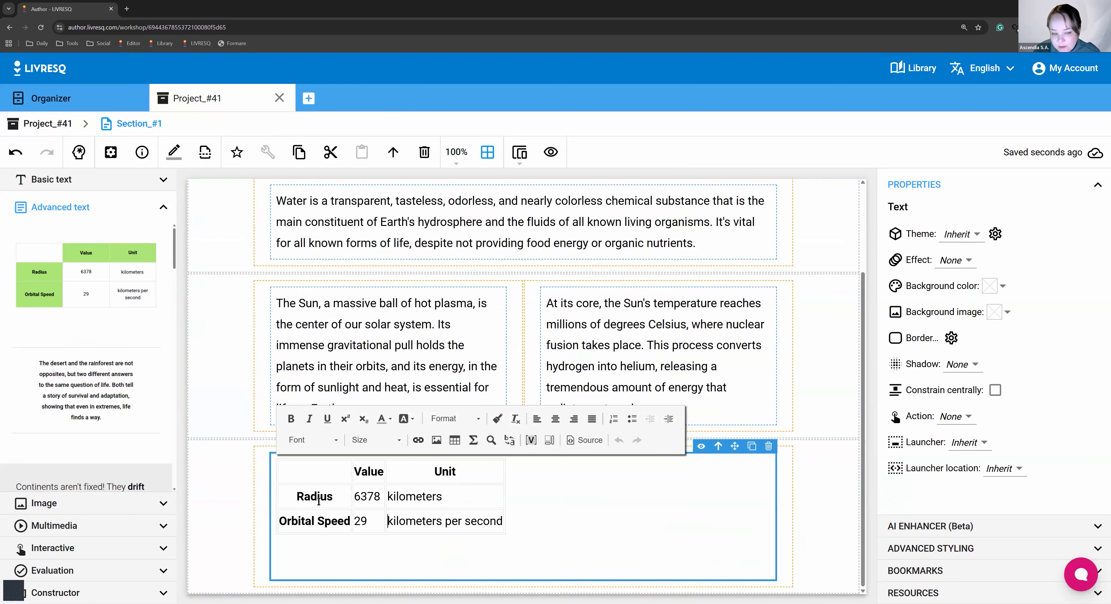
click(619, 543)
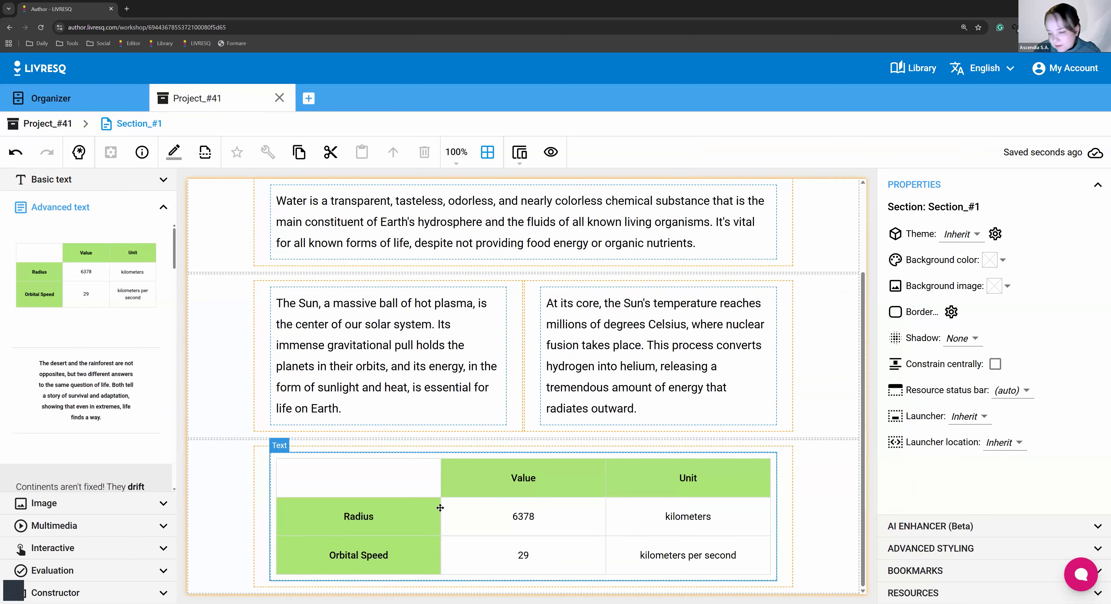
click(795, 512)
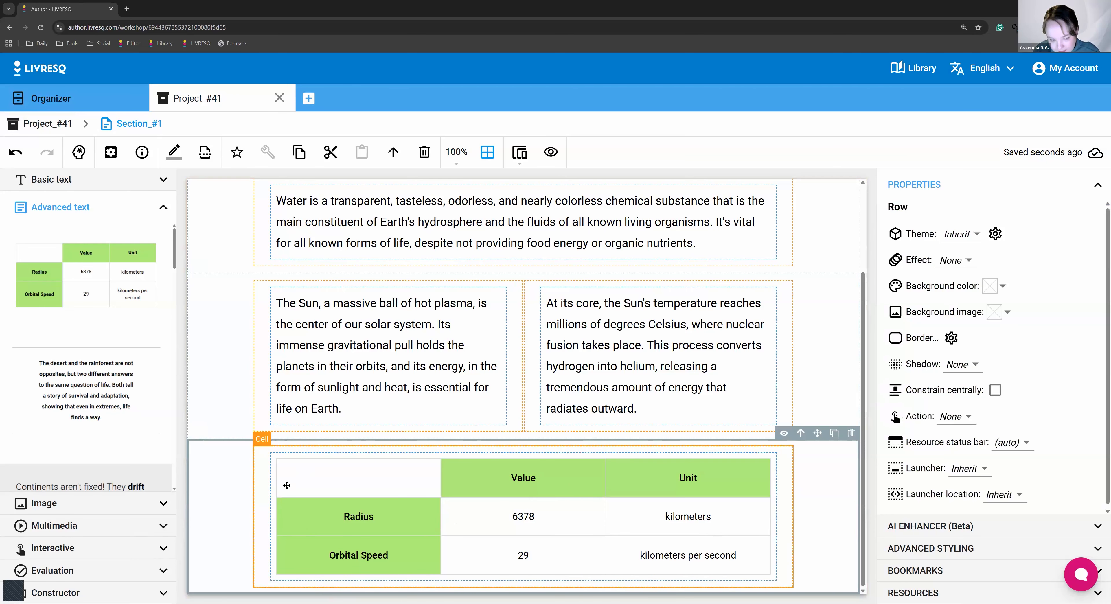
double_click(336, 480)
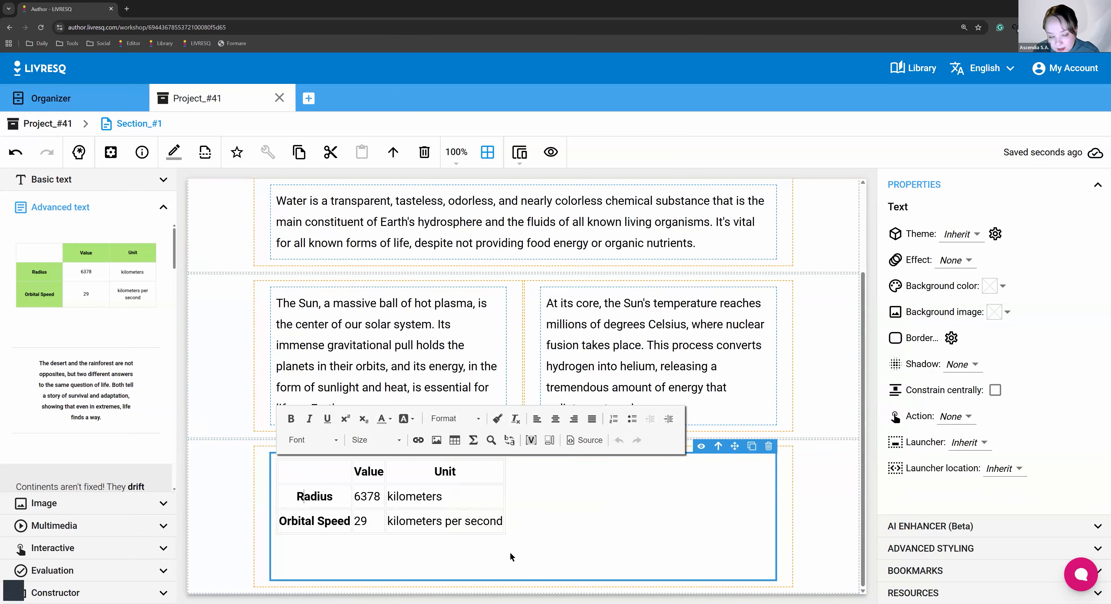
click(217, 460)
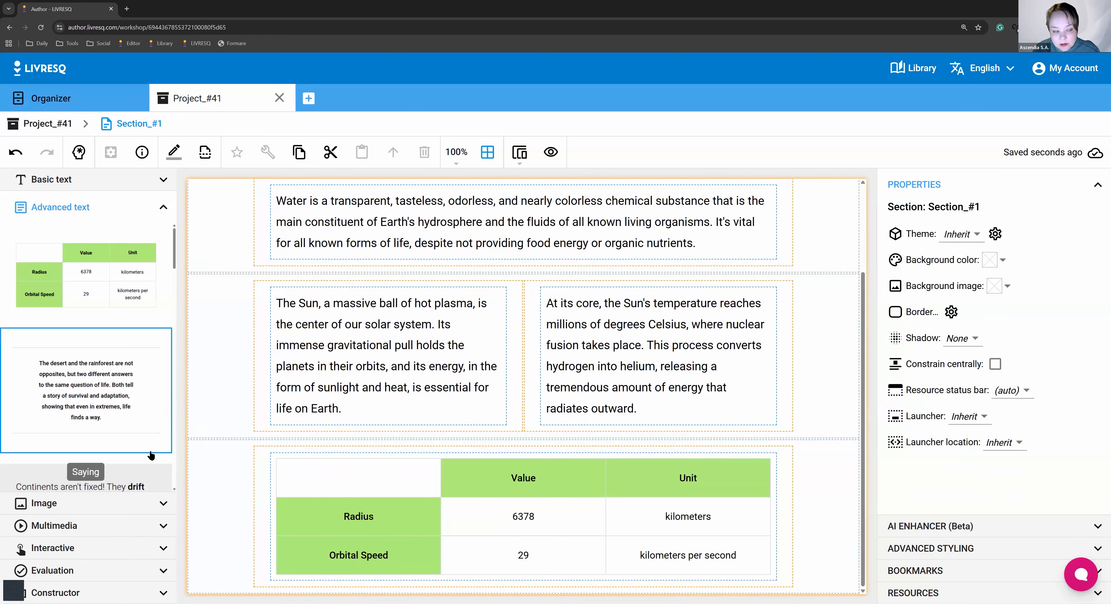
Add a Saying element in its own row below the table row.
click(197, 449)
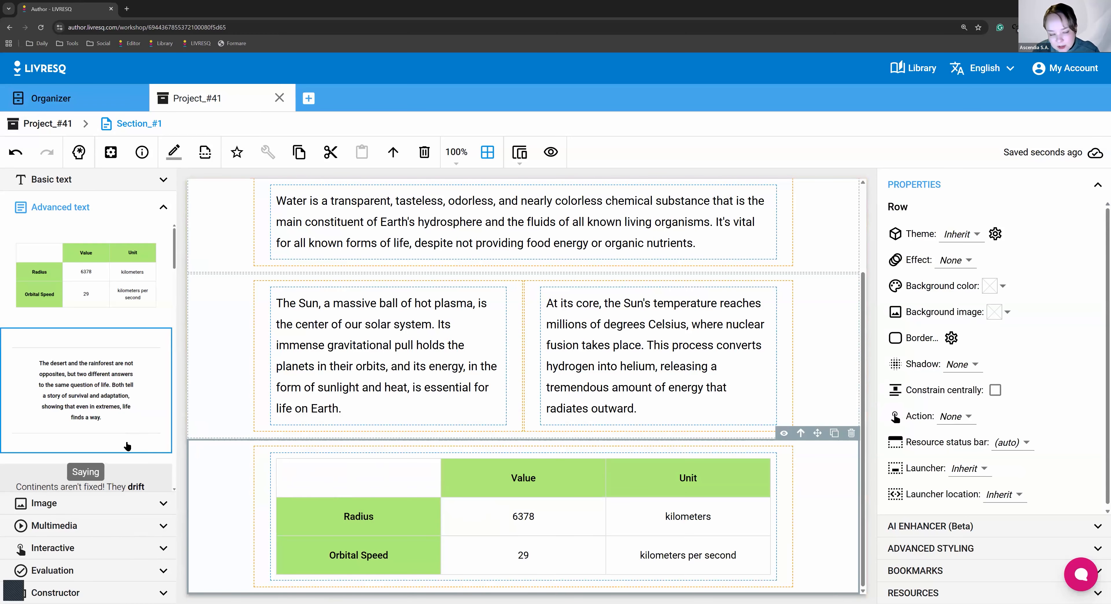
click(127, 446)
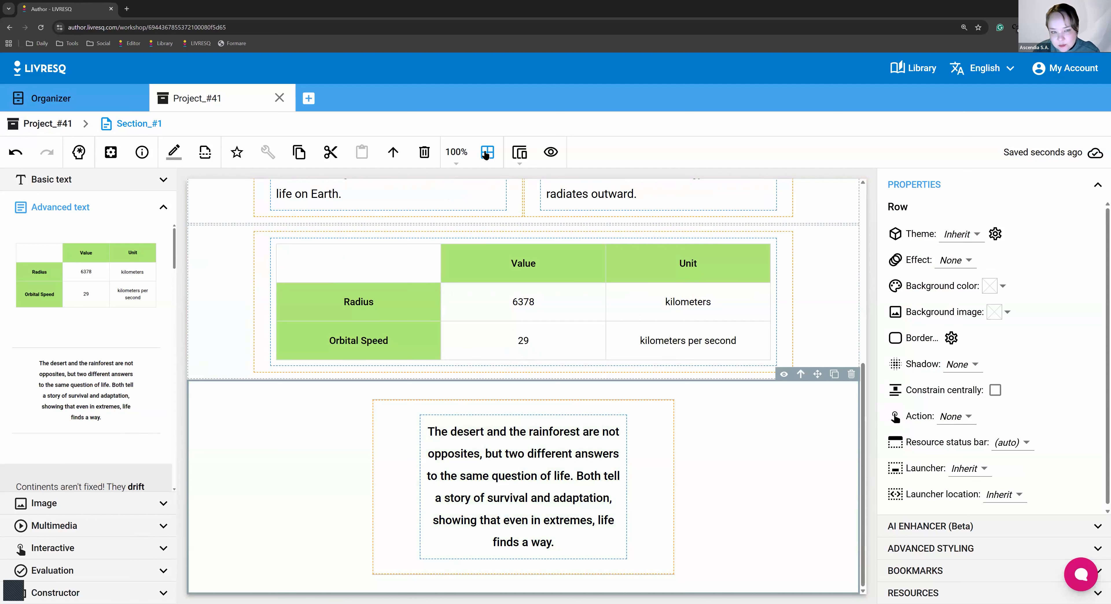
Preview the section in view mode, look through it down to the saying, and return to editing.
click(551, 152)
scroll(498, 457, down, 4)
scroll(450, 504, up, 3)
scroll(454, 453, down, 6)
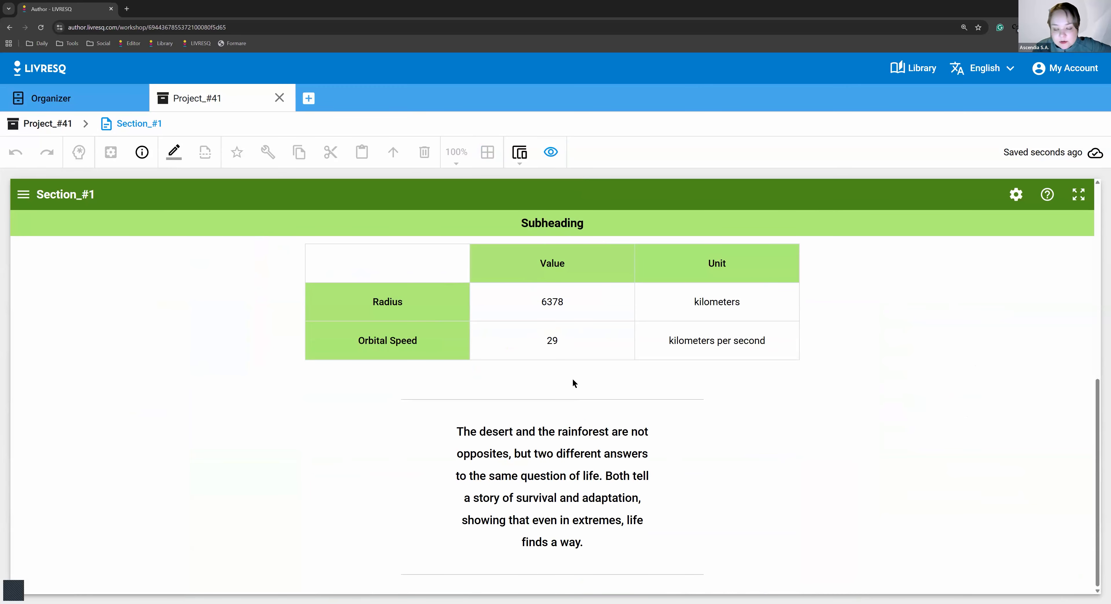
click(552, 151)
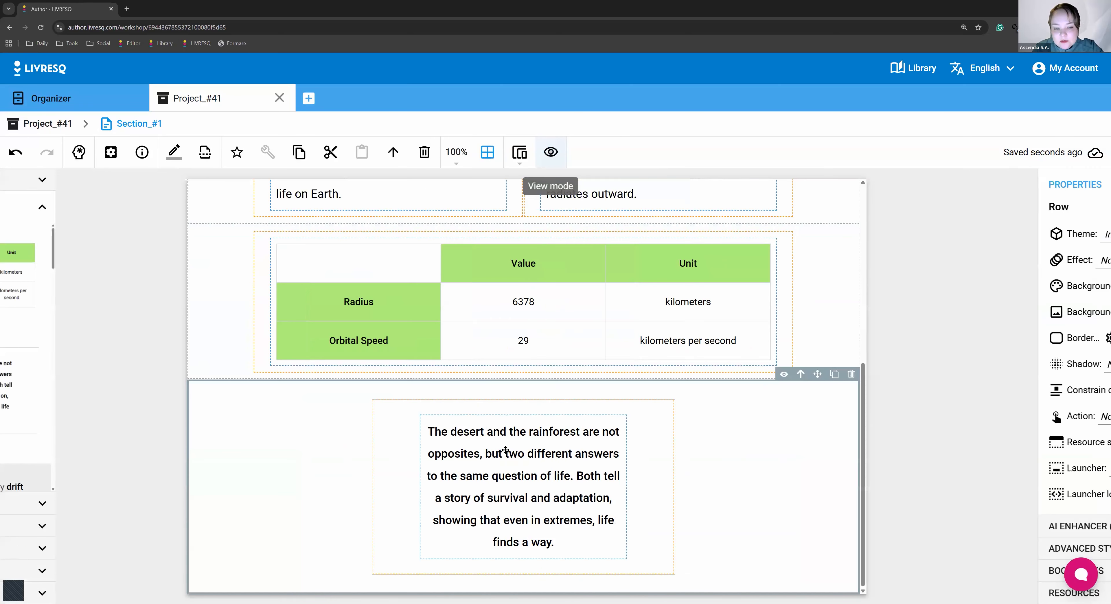
Open the saying's text for editing, select all of it, and exit without changes.
click(506, 451)
click(505, 451)
key(ctrl+a)
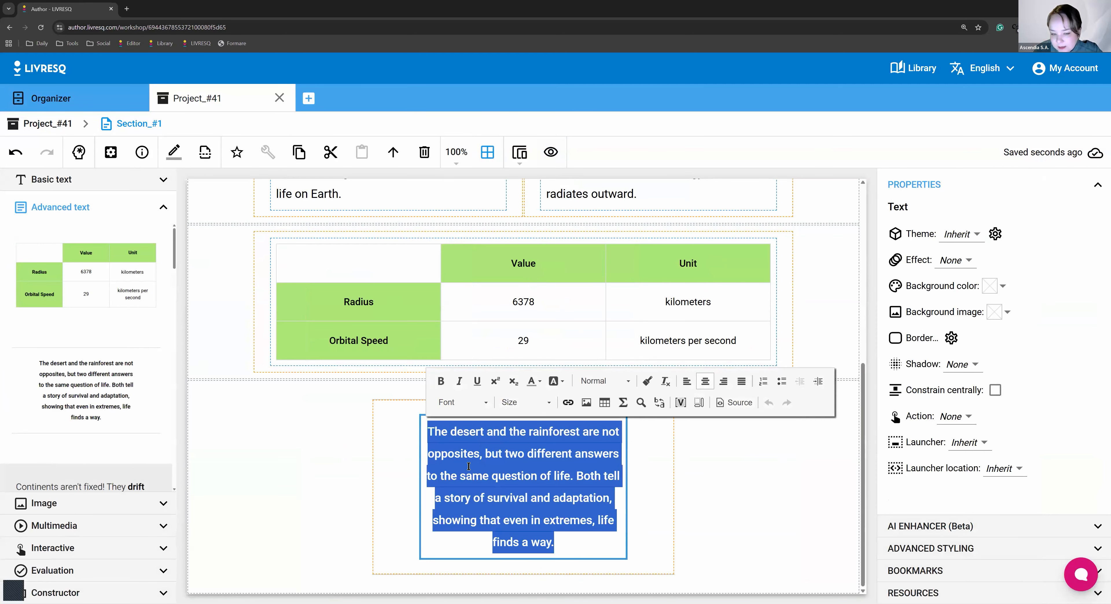
click(654, 401)
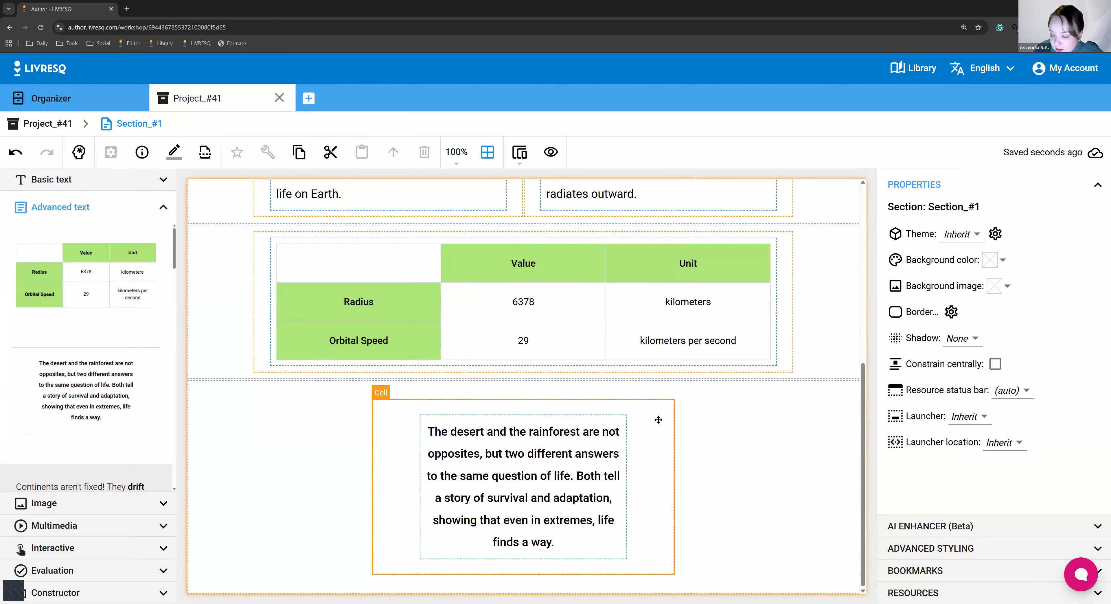
Add a Band element in its own row below the saying row.
click(652, 427)
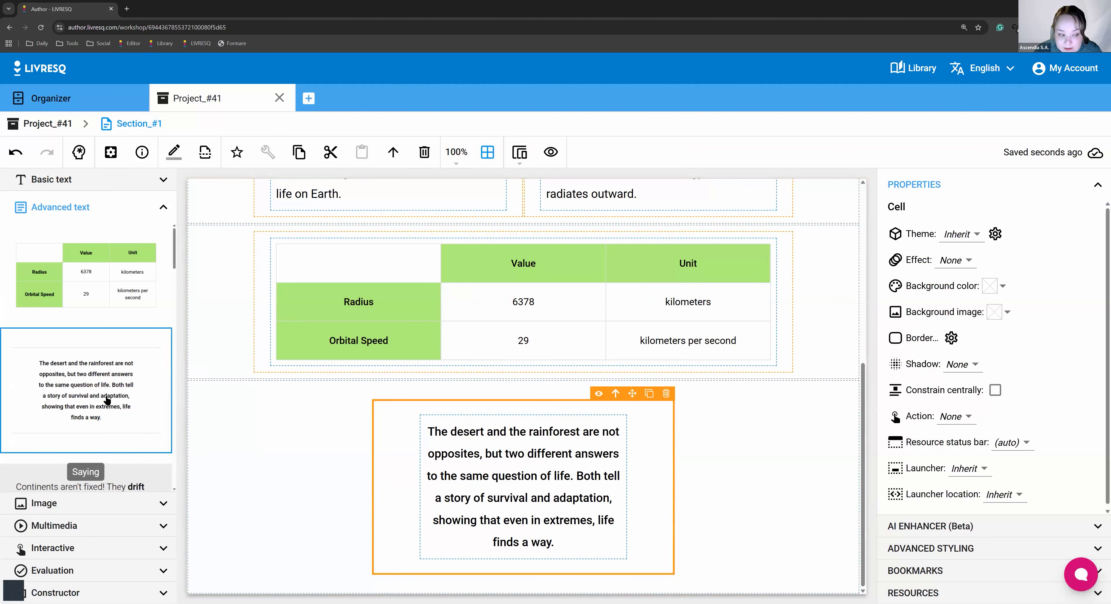
scroll(107, 401, down, 2)
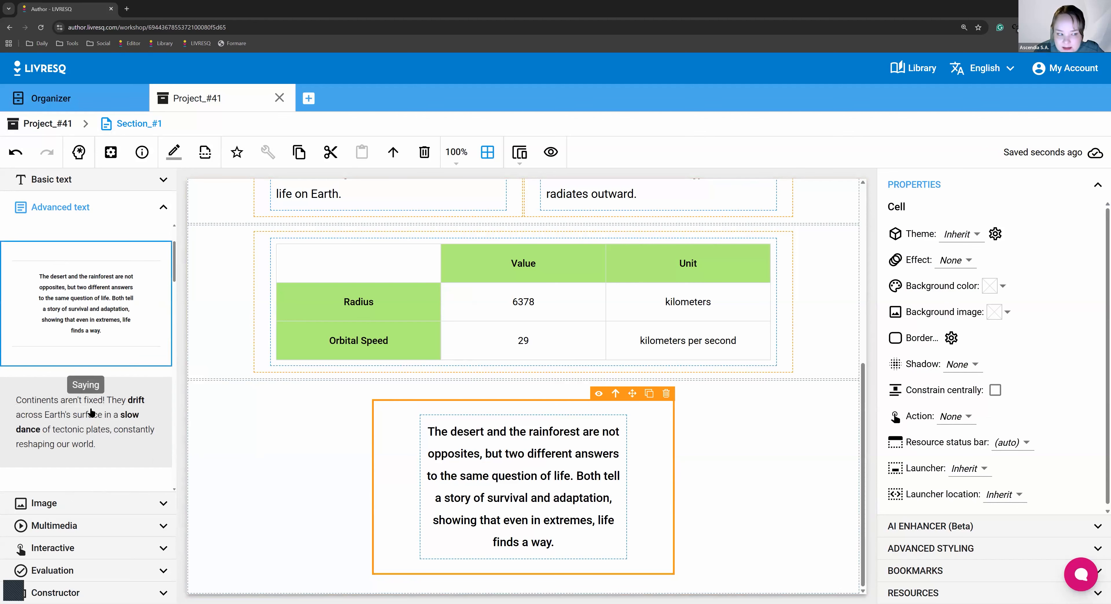
click(211, 431)
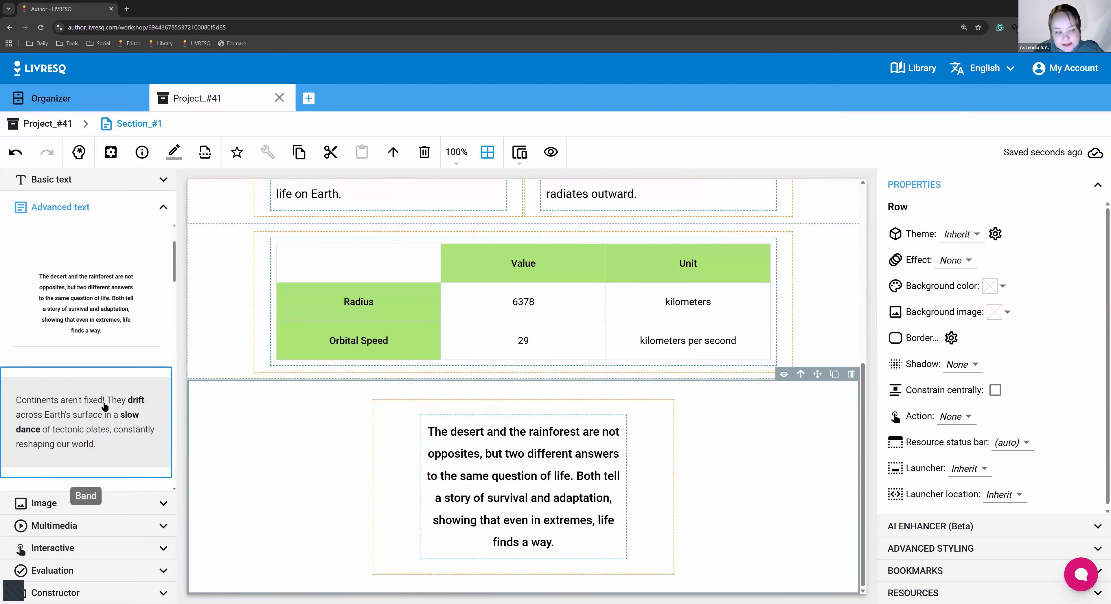
drag(104, 405, 327, 386)
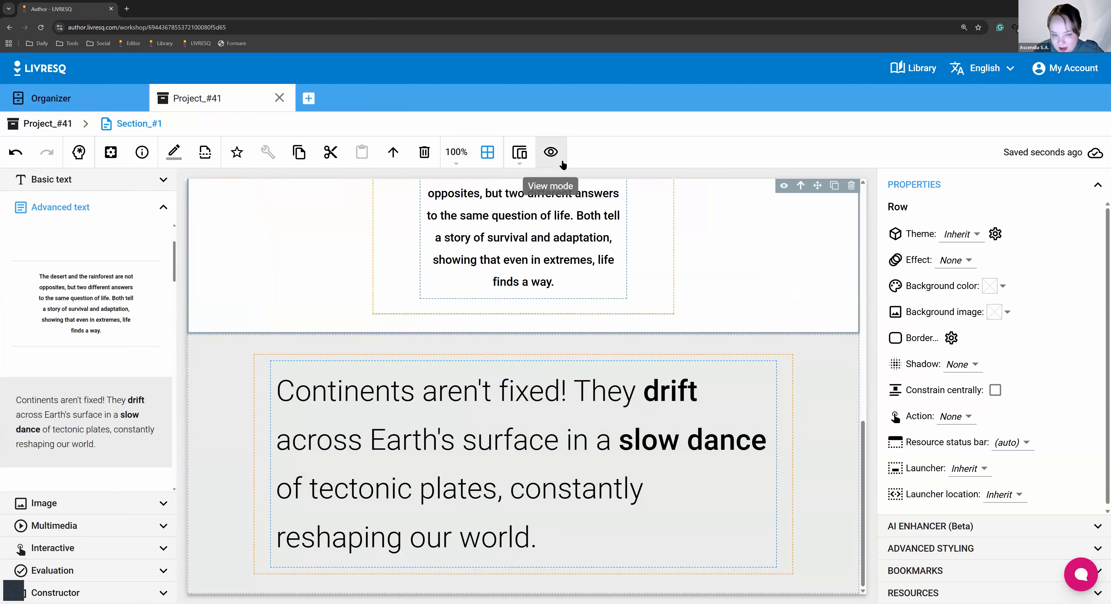
Preview the section in view mode, look through it down to the band, and return to editing.
click(554, 155)
scroll(556, 471, down, 10)
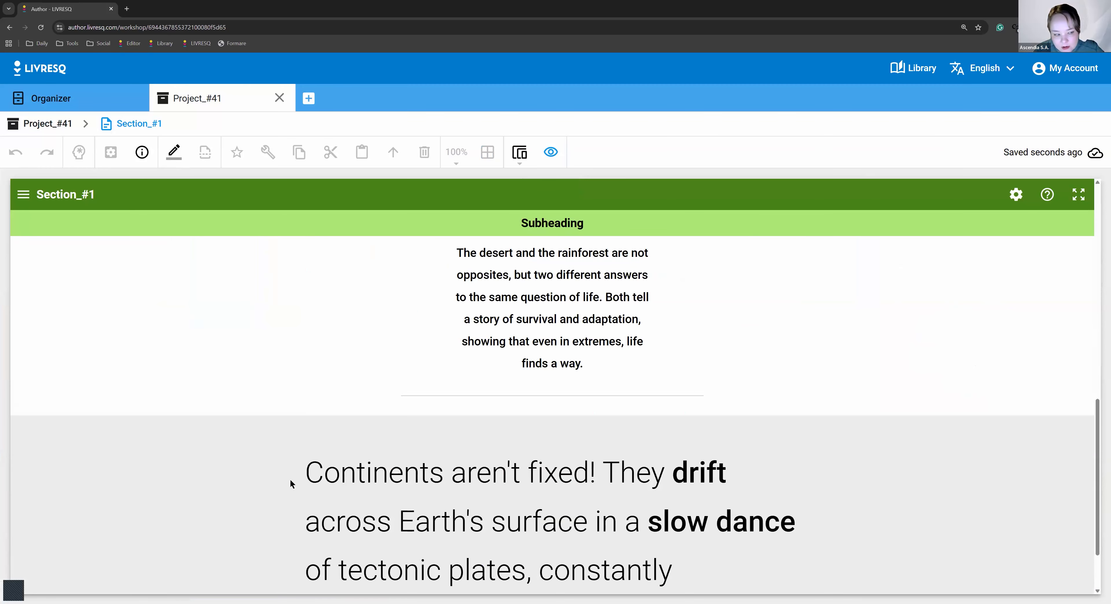
scroll(736, 396, down, 2)
scroll(447, 514, up, 1)
scroll(243, 491, down, 1)
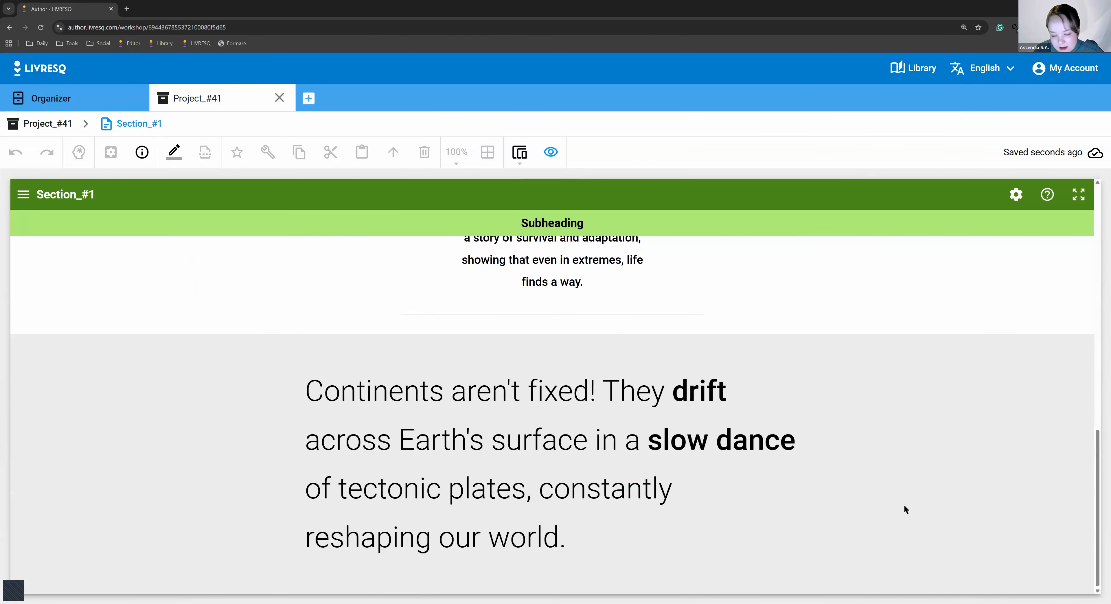
click(551, 151)
Open the band's text for editing with all of it selected, and exit without changes.
double_click(521, 393)
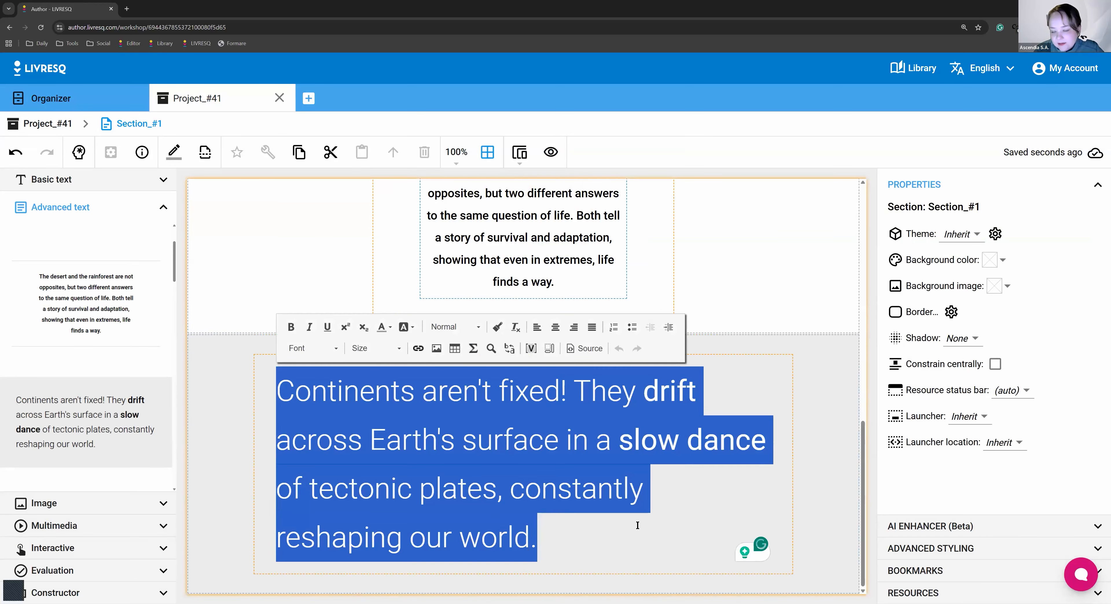
click(833, 417)
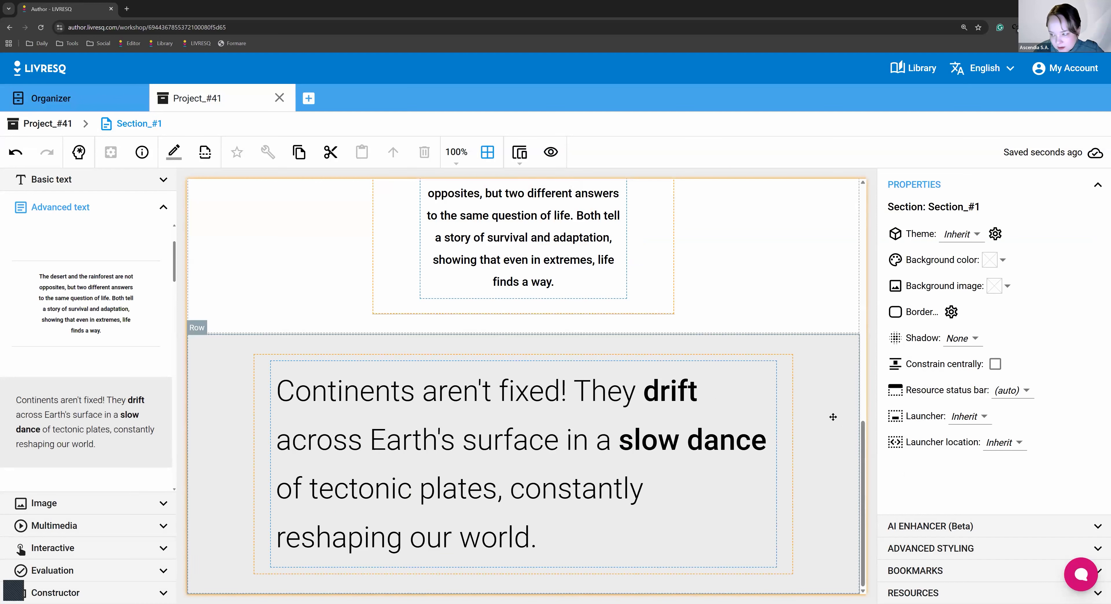
Add the green information note from the advanced text elements in its own row below the band.
click(833, 417)
scroll(88, 445, down, 1)
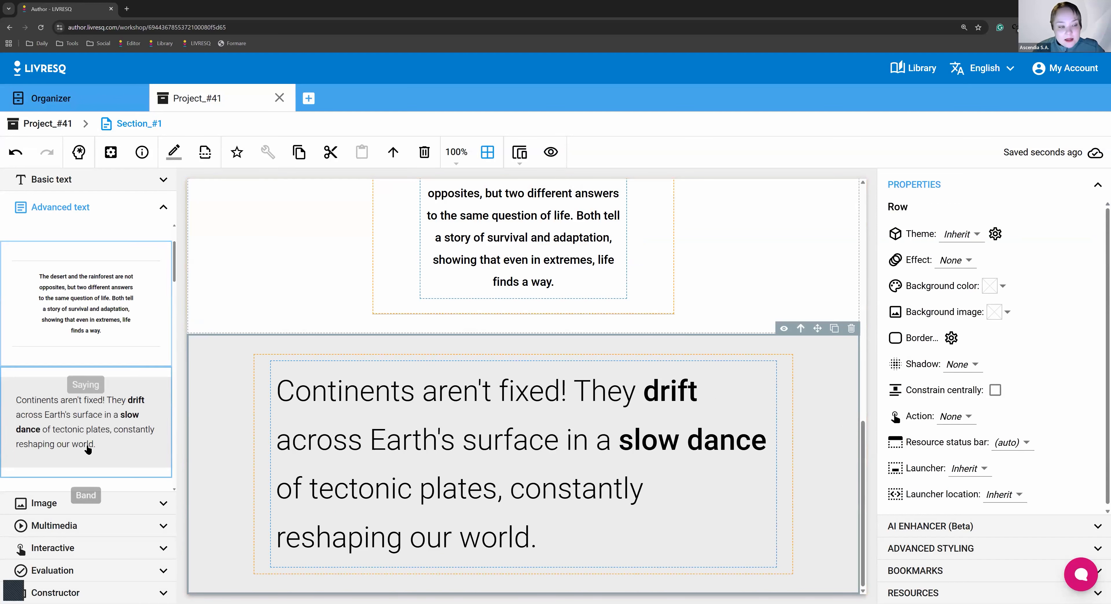
scroll(92, 450, down, 2)
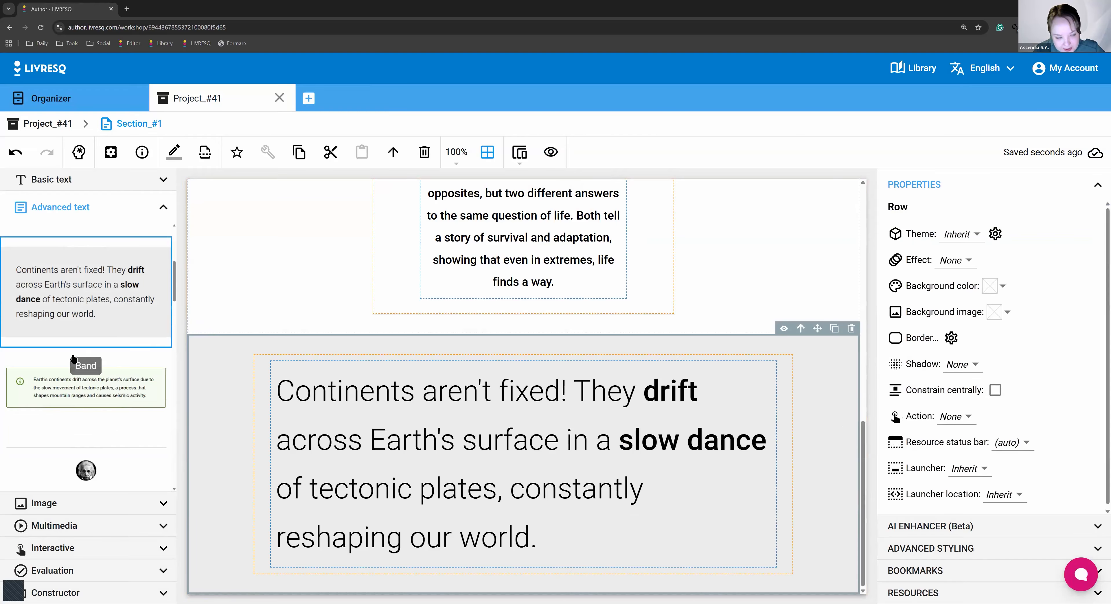
drag(73, 358, 302, 535)
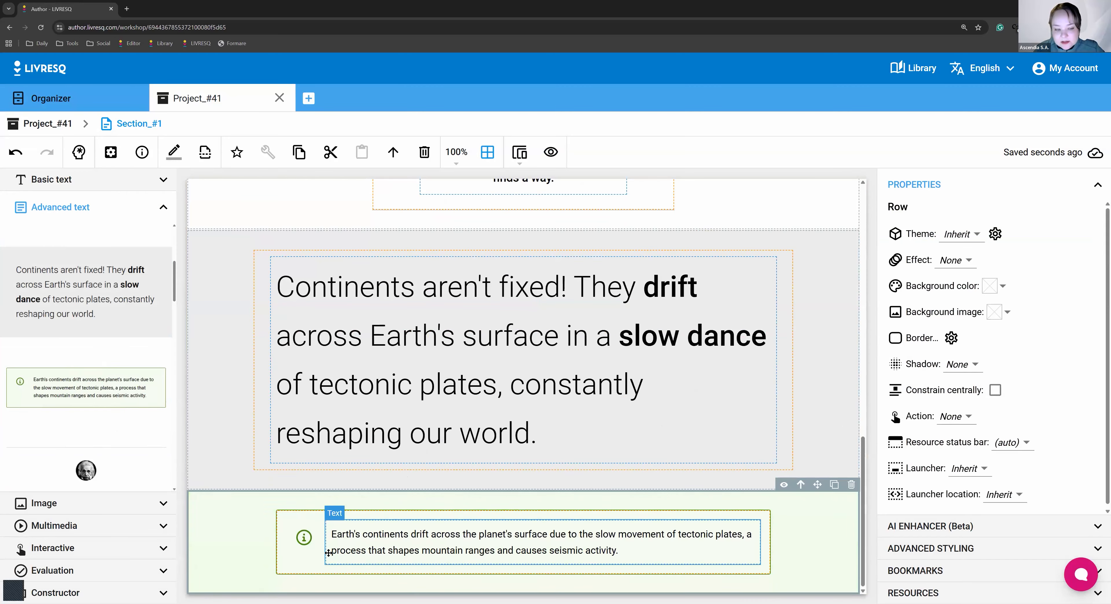
Select the information note's cell and open its text for editing.
click(302, 537)
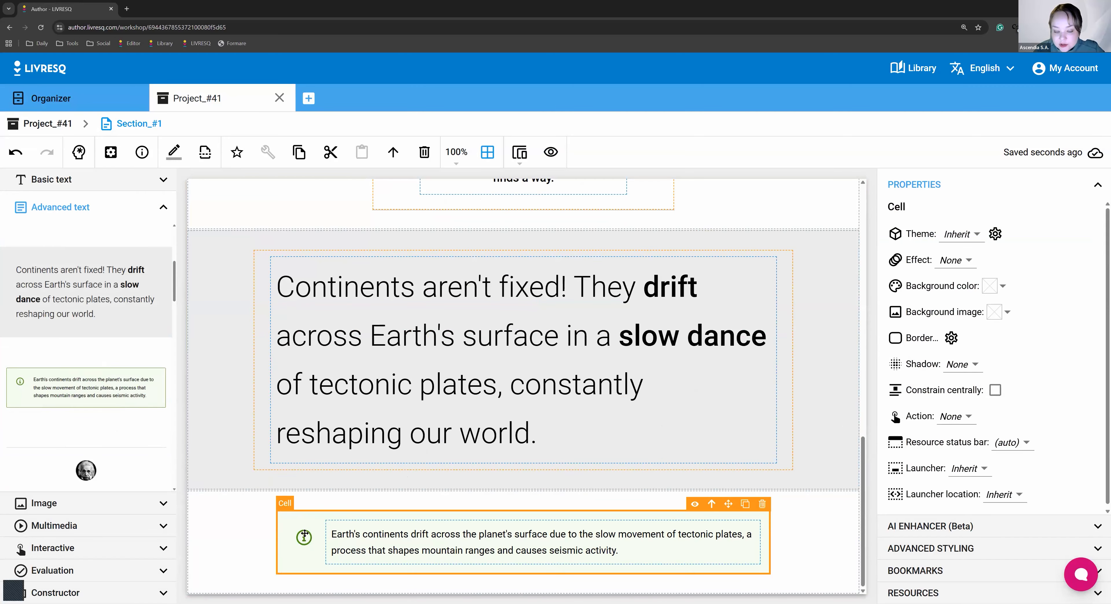
click(334, 540)
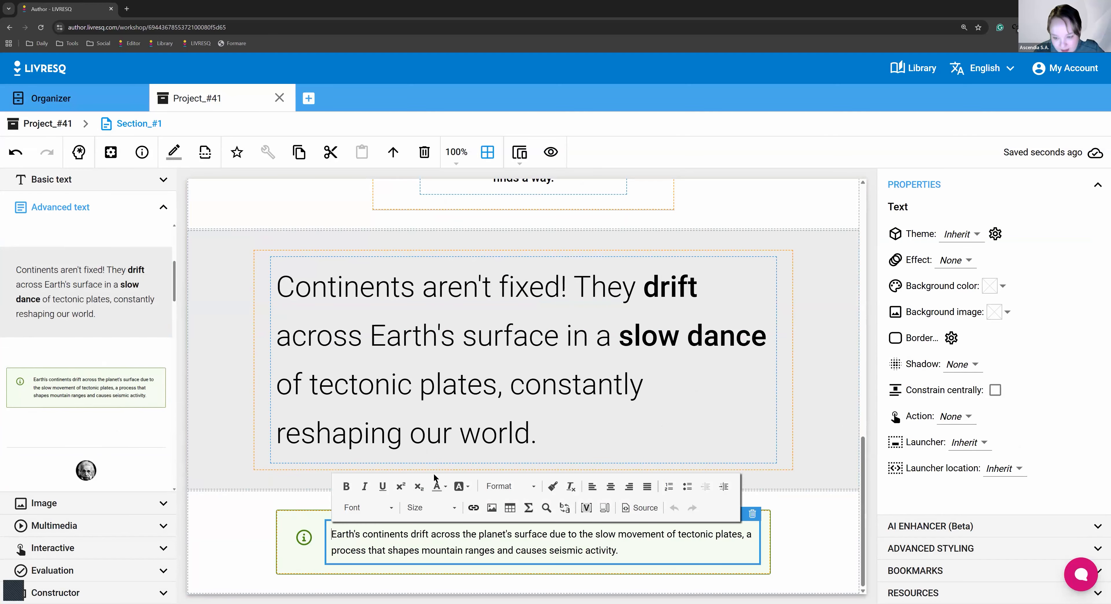
Add a Quote centered element in its own row below the information note.
click(860, 527)
scroll(151, 431, down, 2)
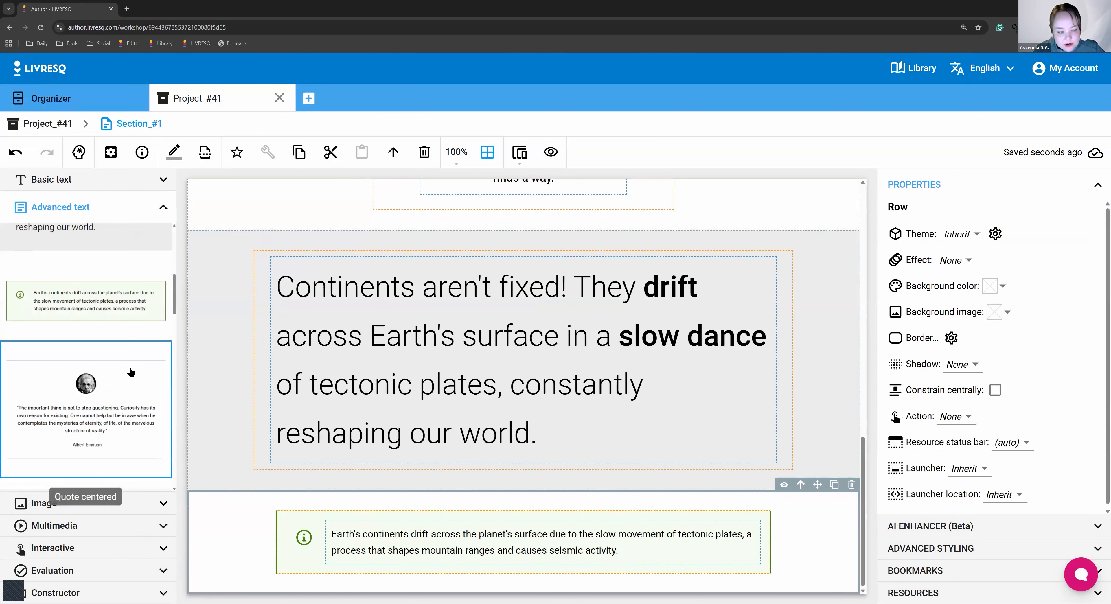
click(132, 361)
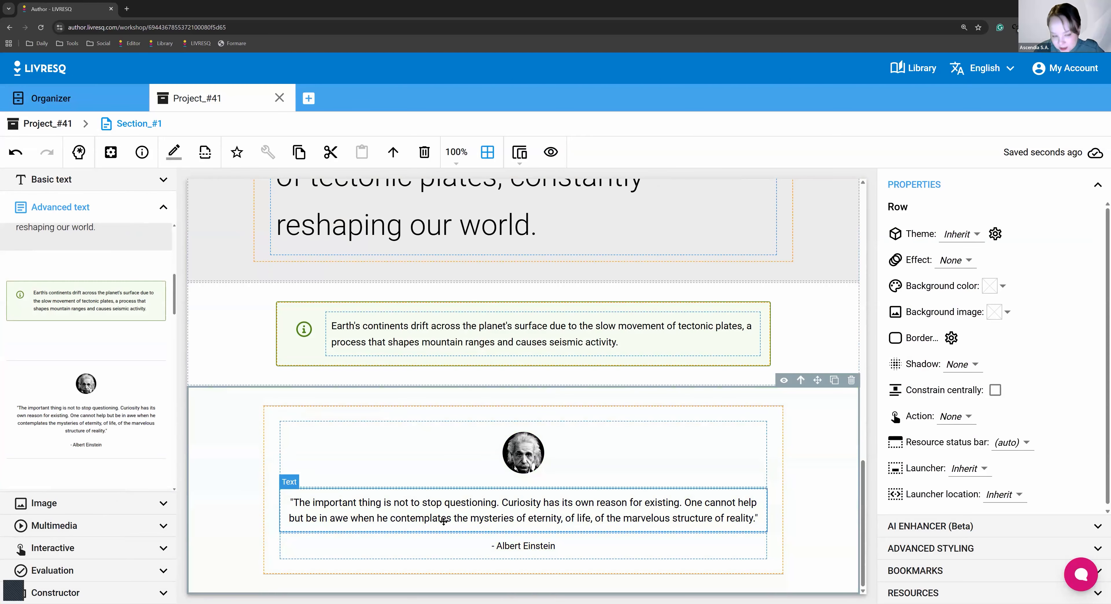
Inspect the quote's separate text, author and portrait blocks, and open the quotation text for editing.
click(400, 501)
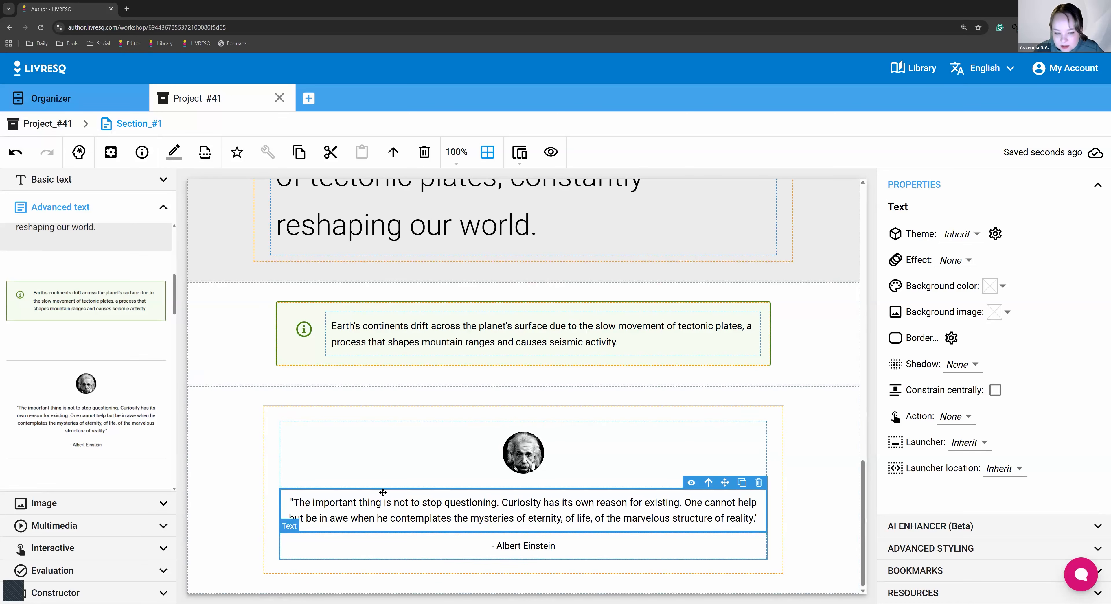
click(354, 538)
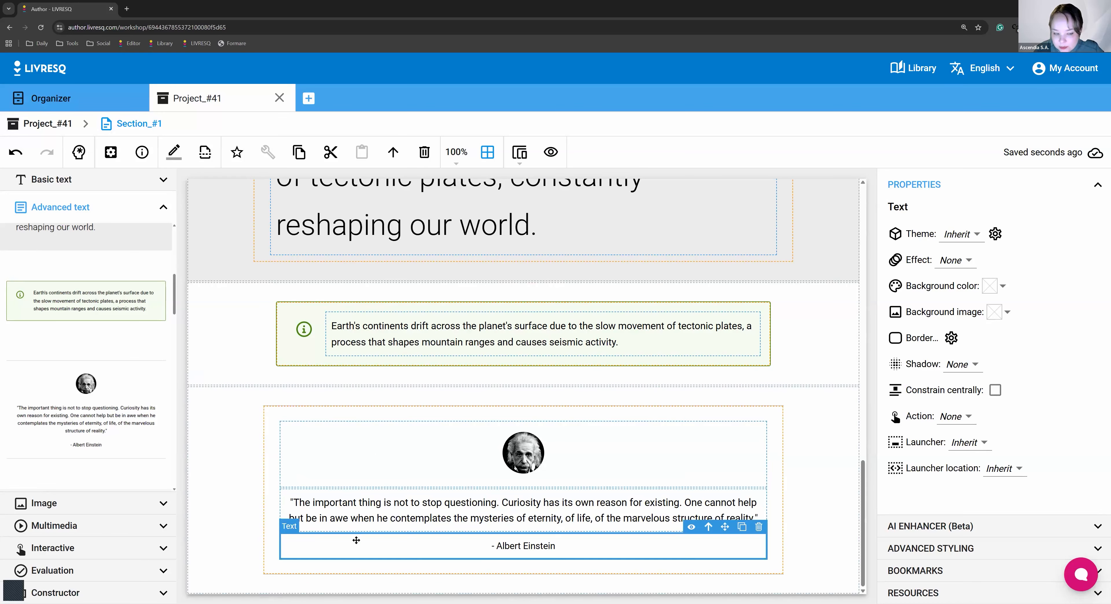
click(348, 474)
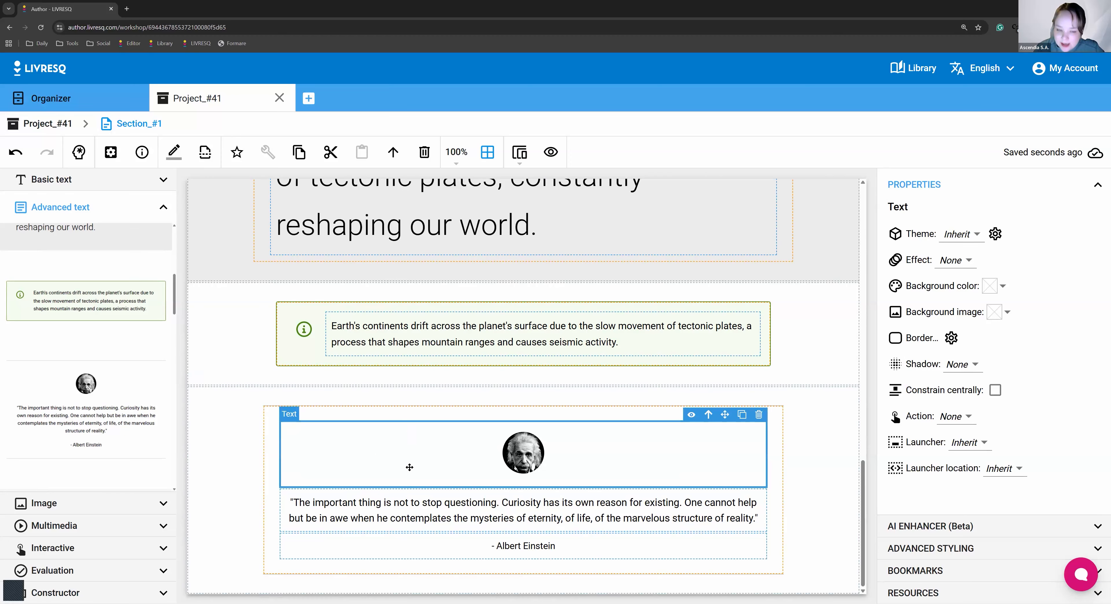
click(400, 508)
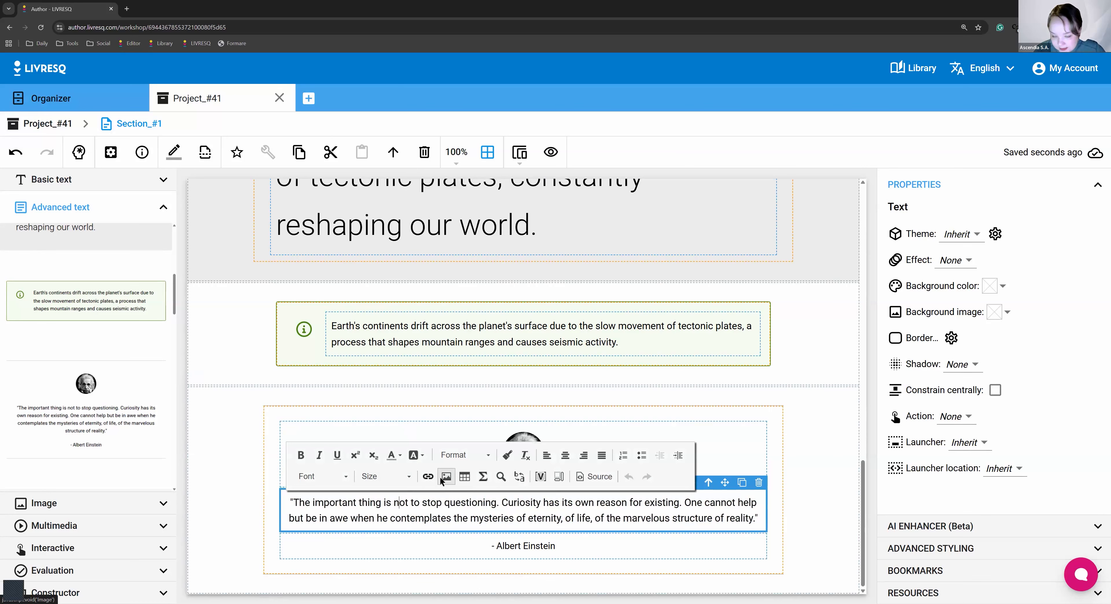
Replace the quote's portrait with the medium-size stock photo of roses on an open book, searching Pixabay for "book".
click(533, 458)
click(534, 458)
click(530, 457)
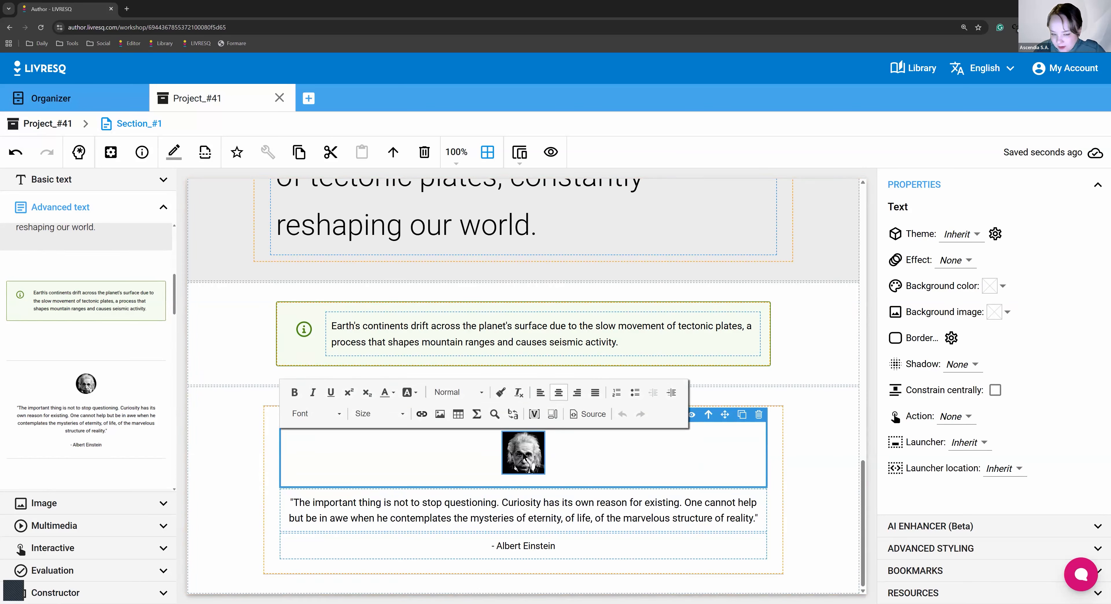
double_click(525, 457)
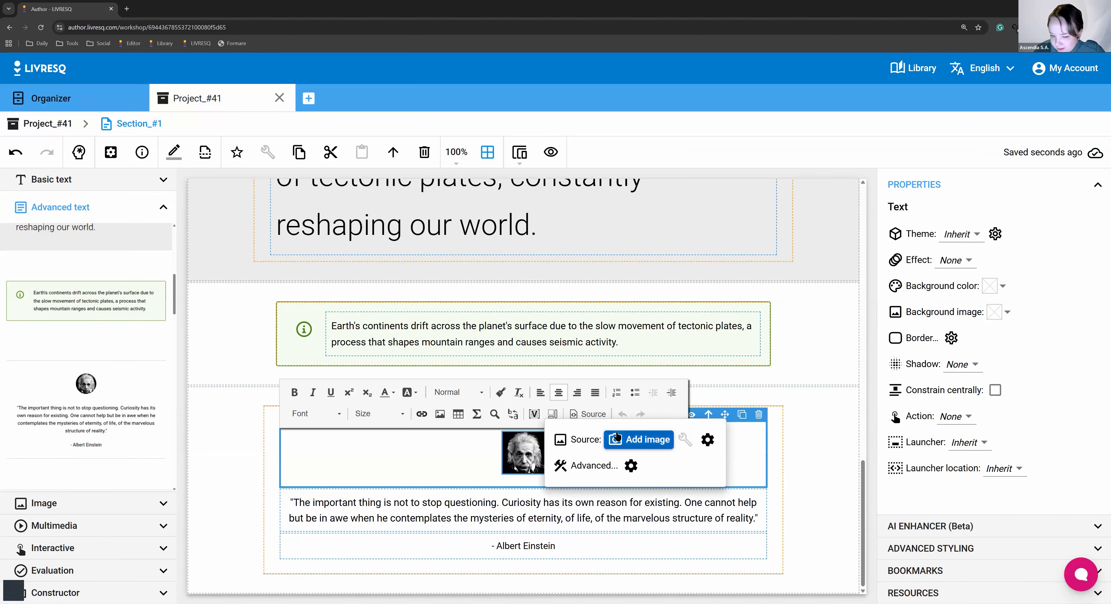
click(624, 440)
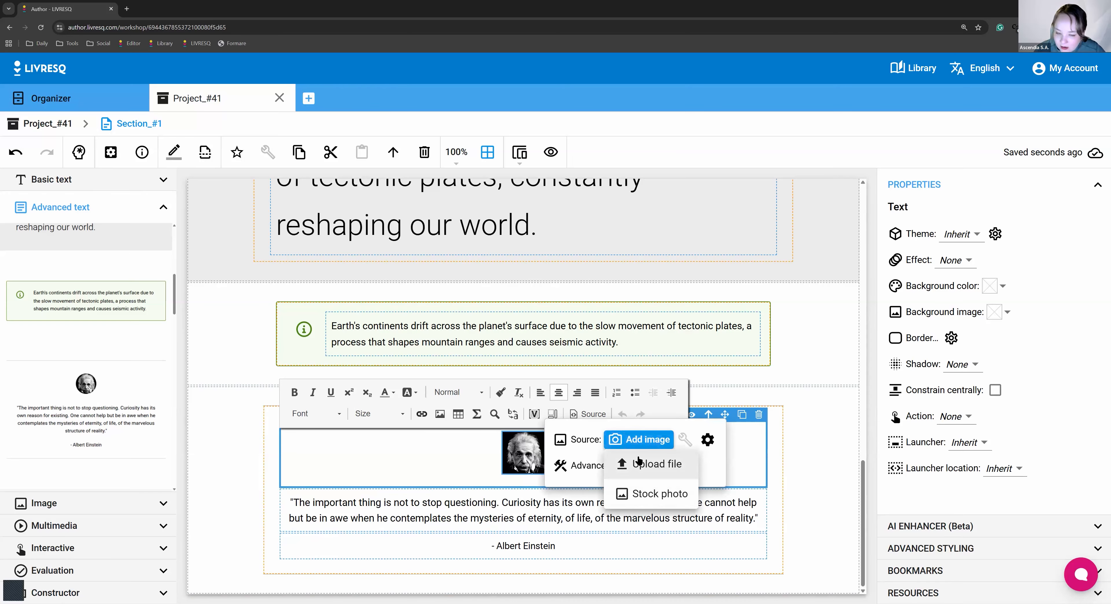
click(647, 497)
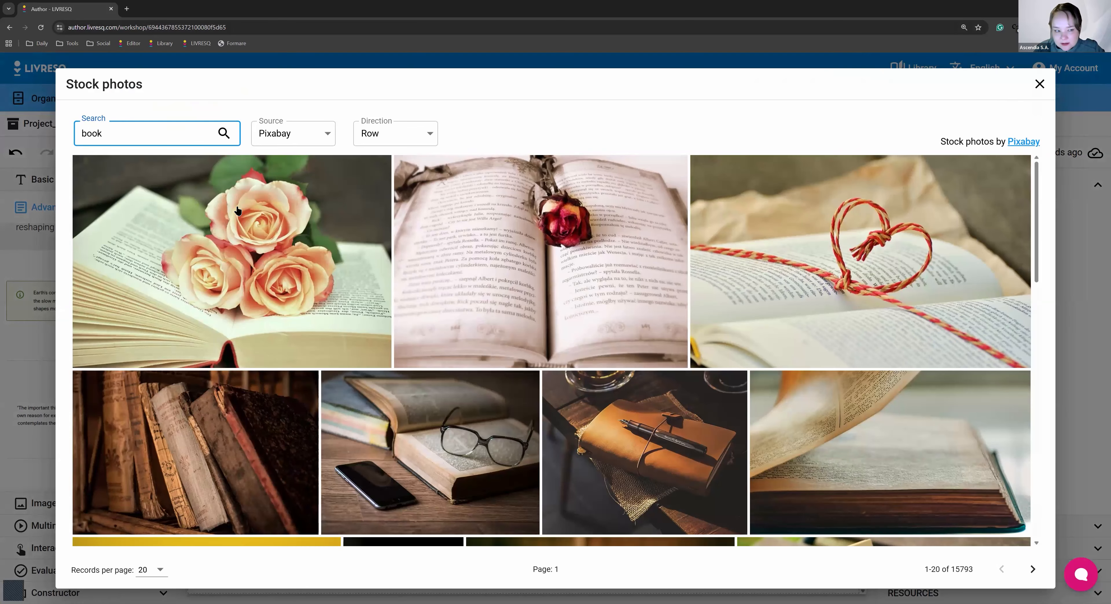
click(95, 175)
click(142, 222)
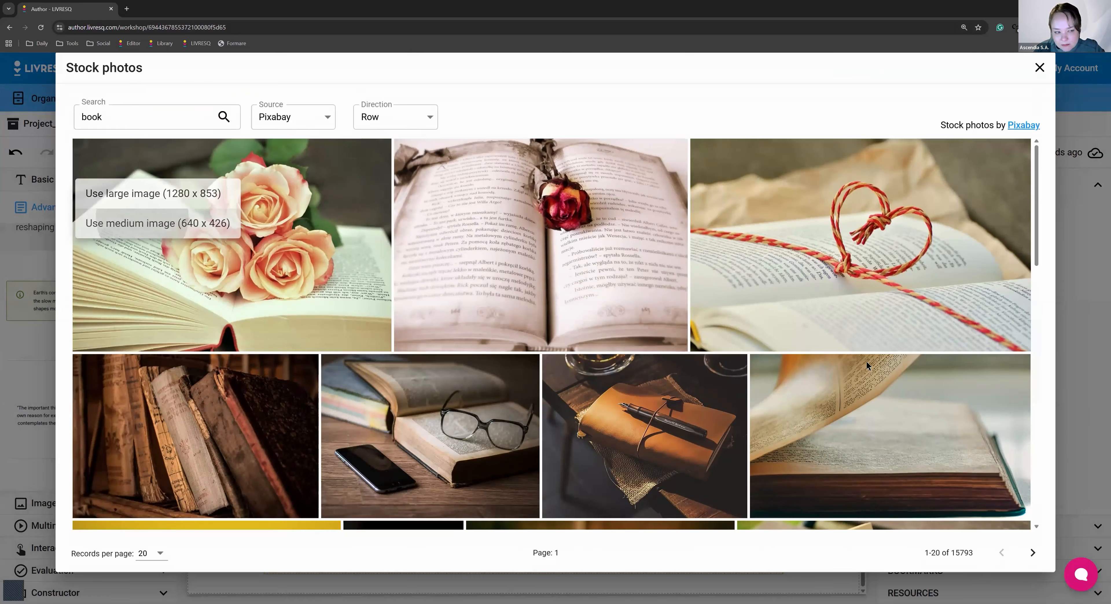
Set the quote image's width to 100 px with the aspect ratio kept, and leave text editing.
scroll(804, 505, down, 4)
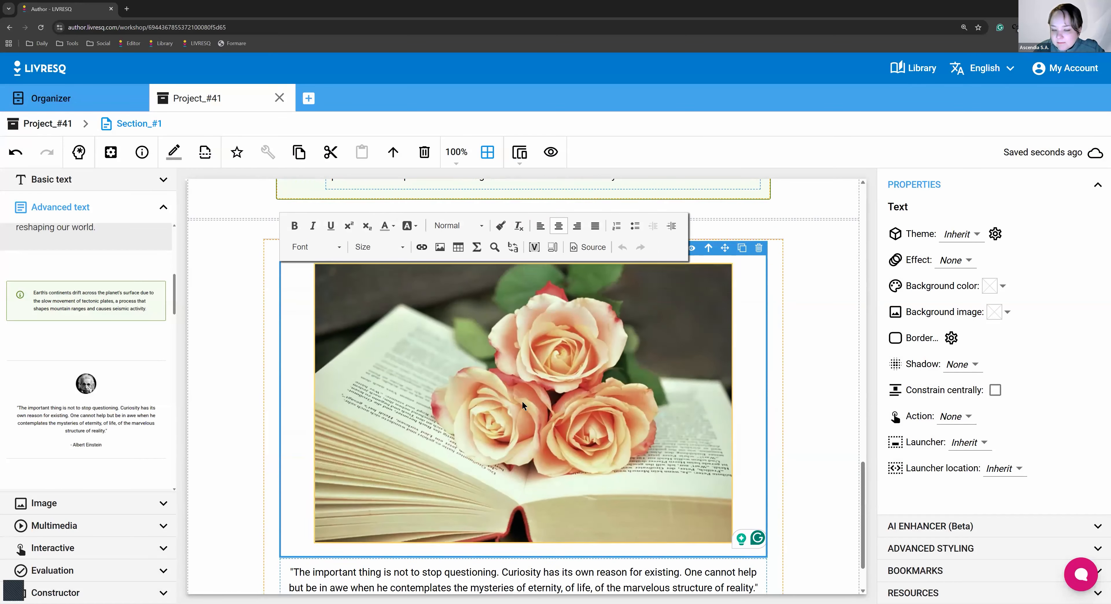
scroll(522, 401, down, 2)
click(502, 347)
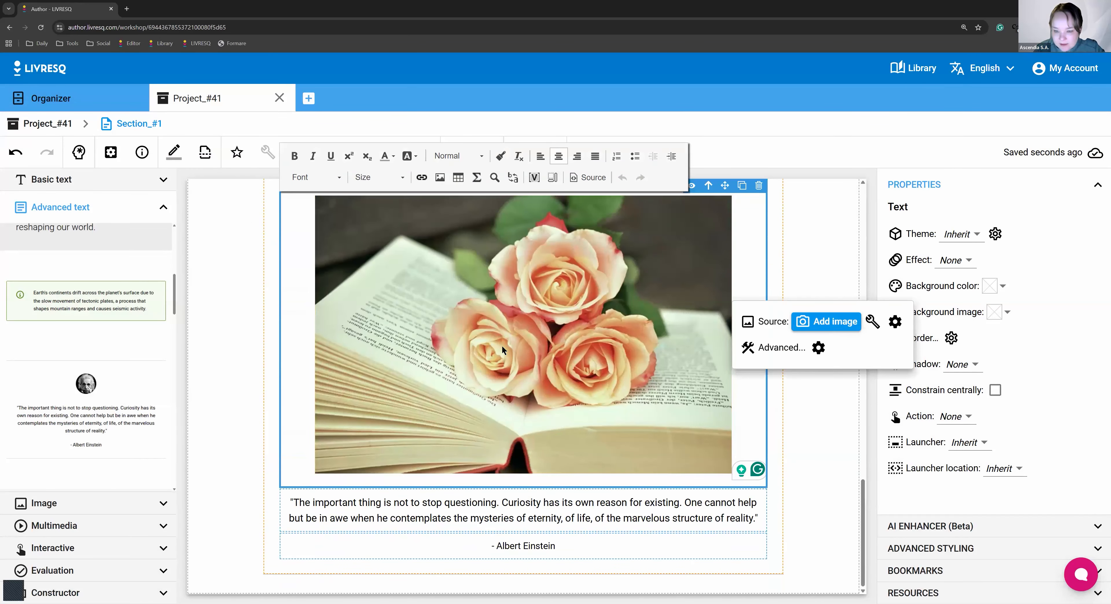
click(819, 348)
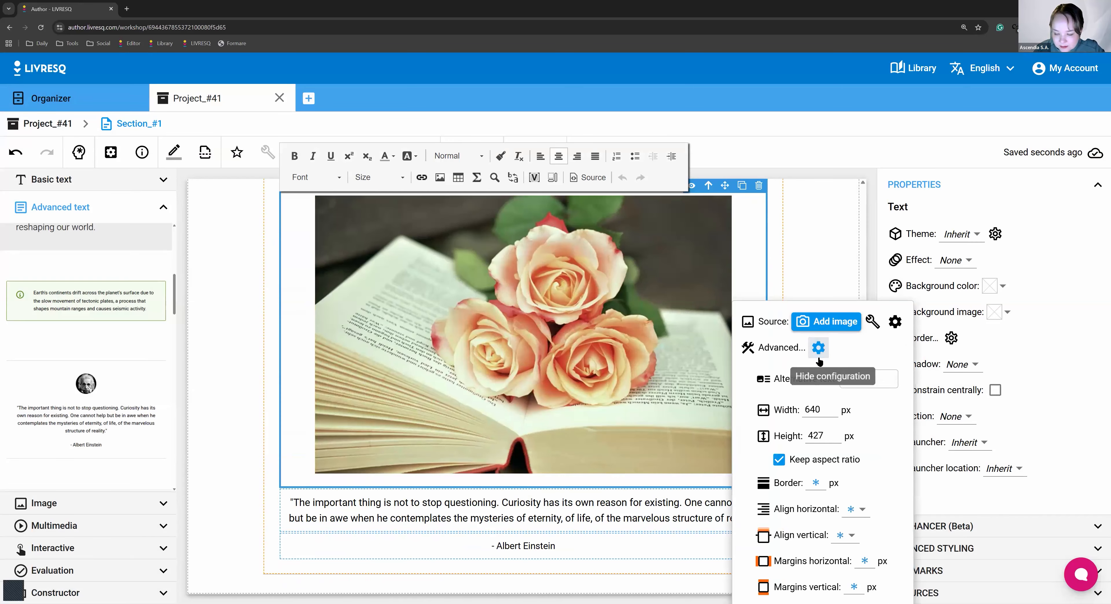
click(811, 413)
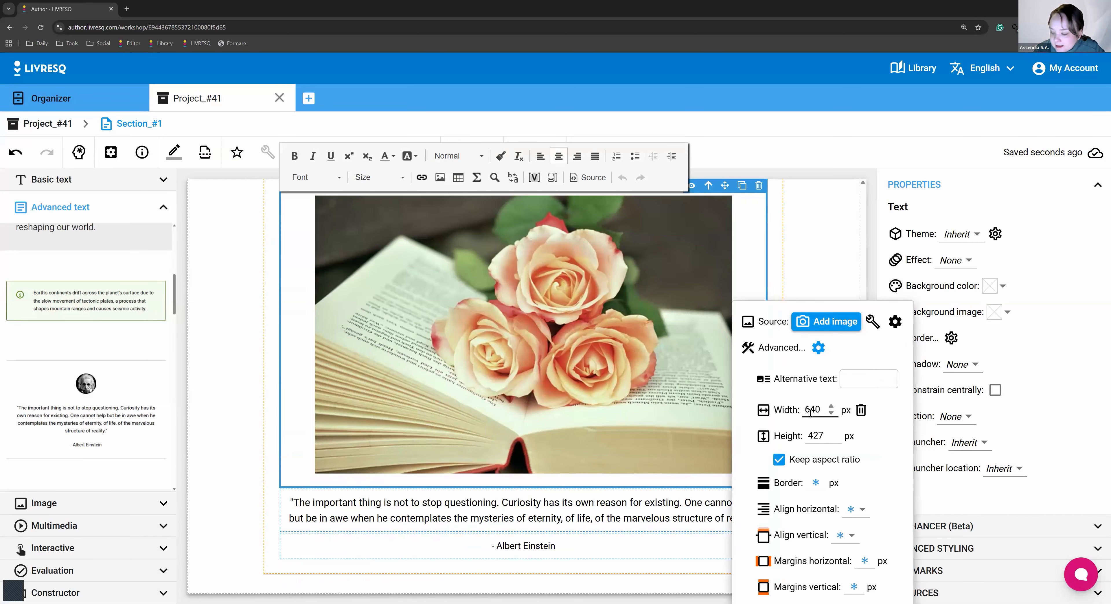
double_click(810, 413)
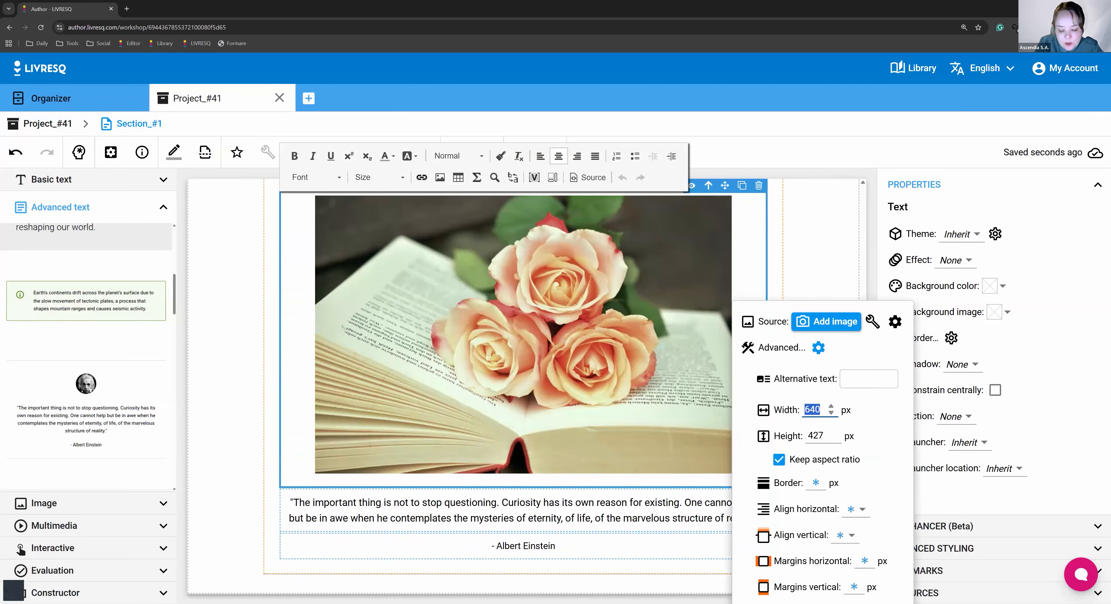
text(100)
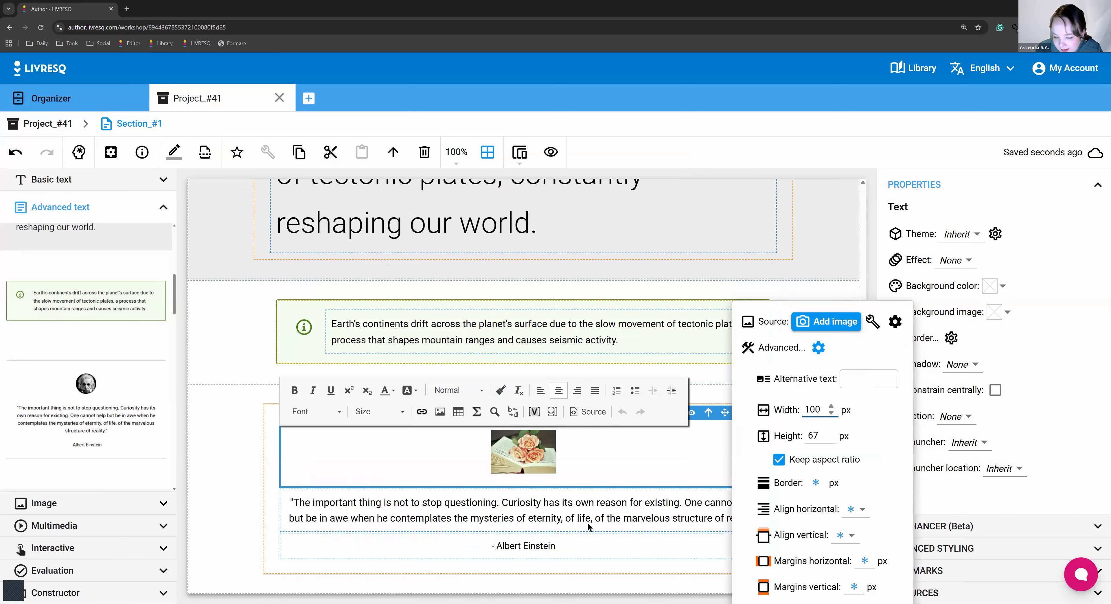
click(545, 462)
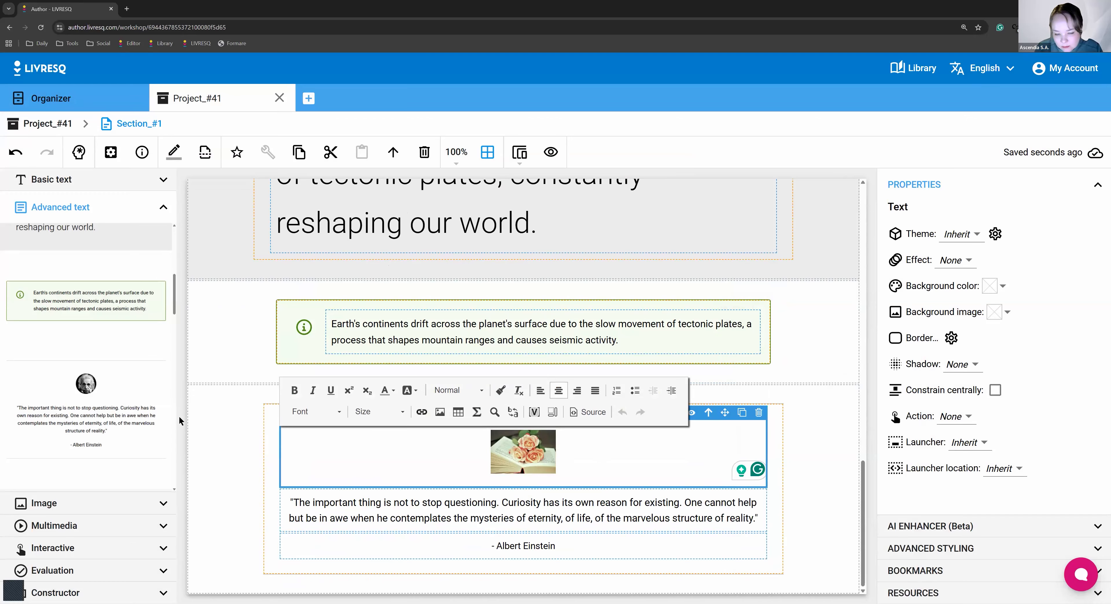
click(621, 481)
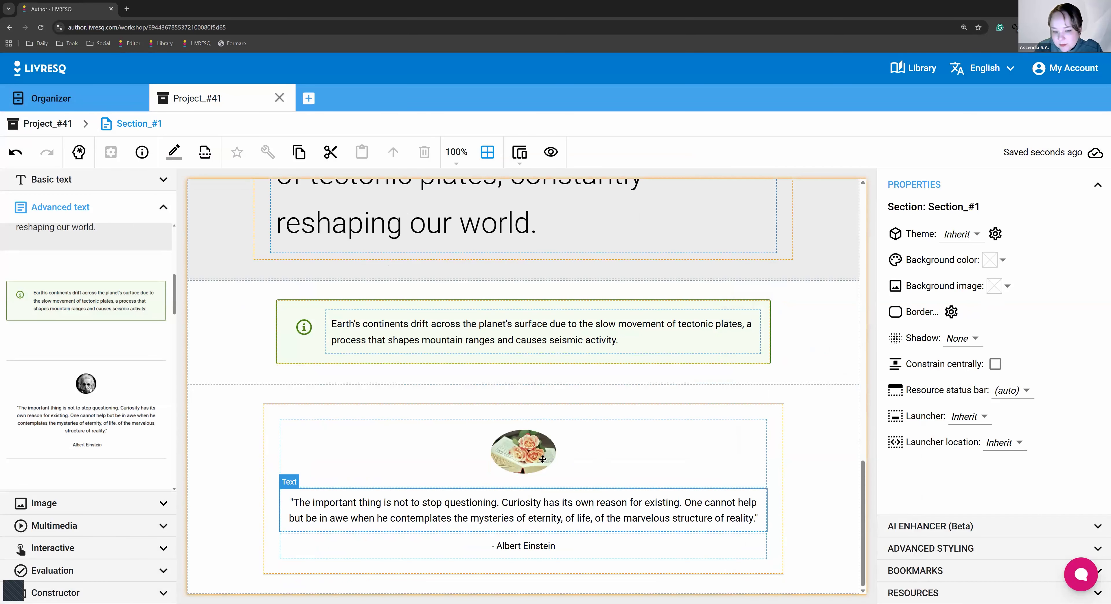
Reopen the quote image's settings and review its source and advanced options.
click(514, 458)
click(656, 545)
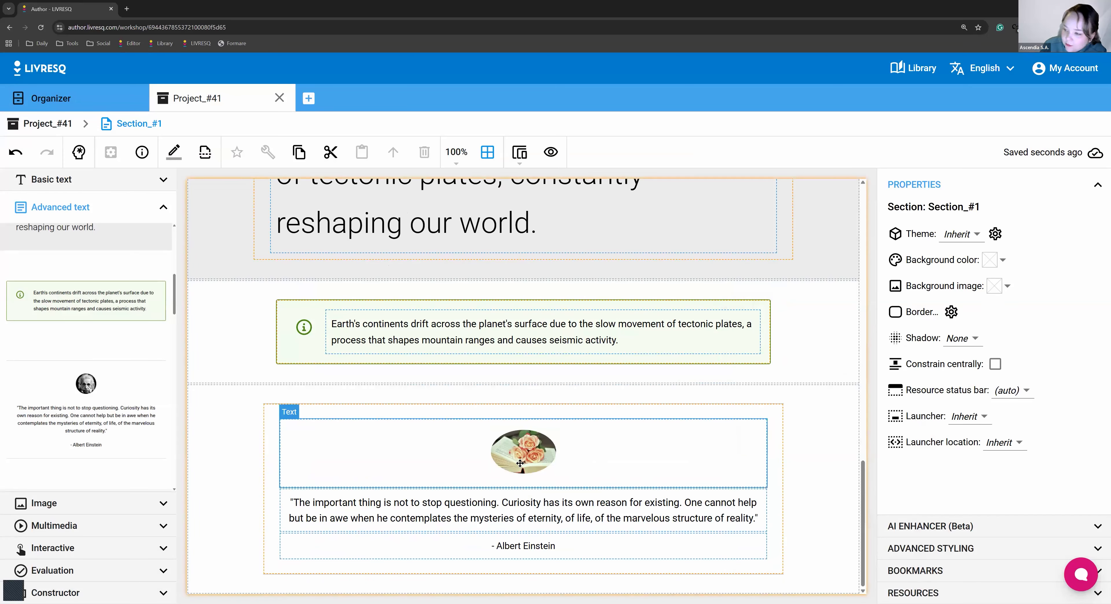
click(546, 451)
click(534, 453)
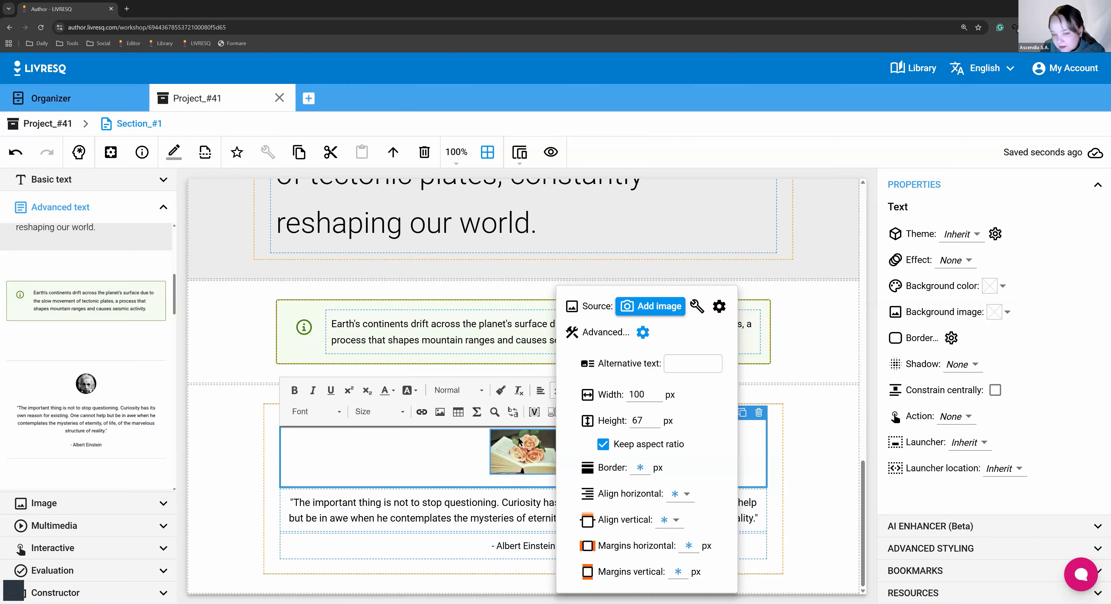
click(646, 307)
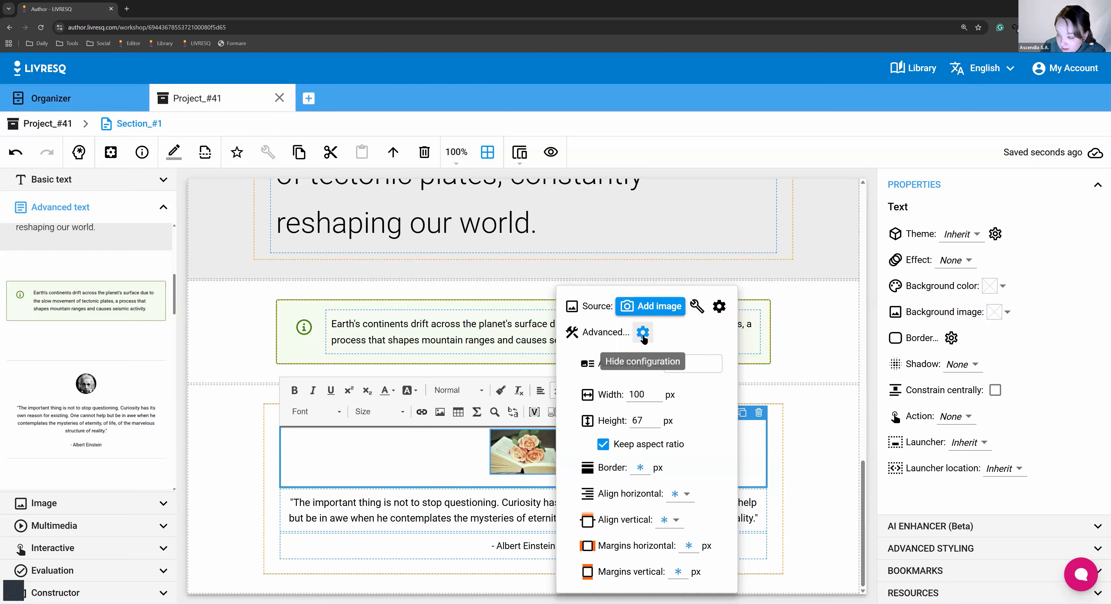
Collapse and expand the quote image's advanced options, and leave text editing.
click(644, 338)
click(643, 338)
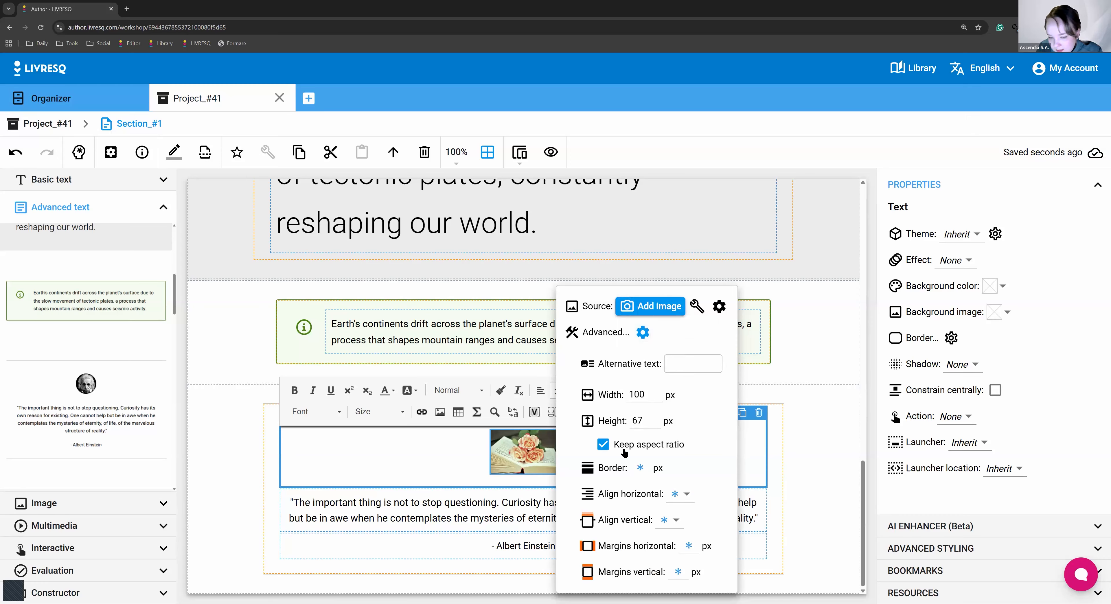
click(801, 479)
click(789, 516)
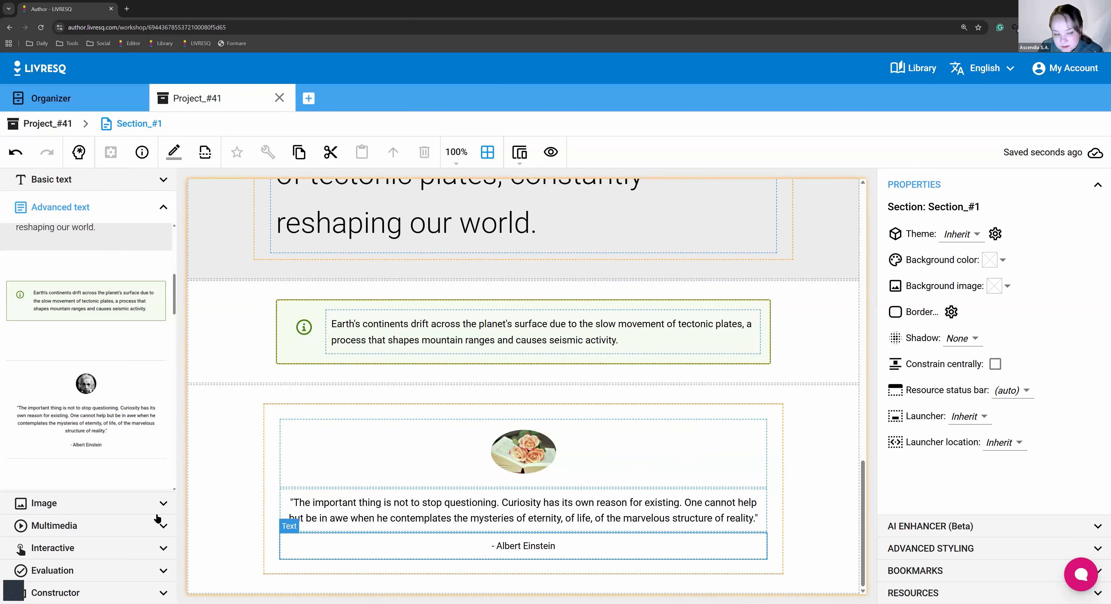
Add the Quote left element as a new row below the centred quote and inspect its portrait and author blocks.
click(199, 518)
scroll(93, 436, down, 4)
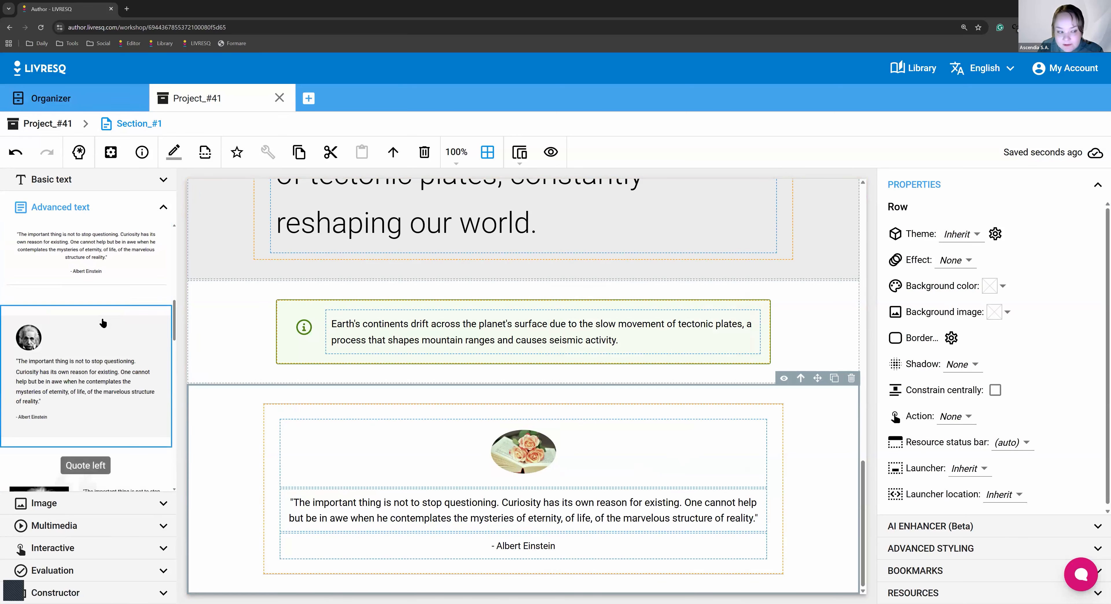
drag(103, 323, 301, 465)
click(290, 465)
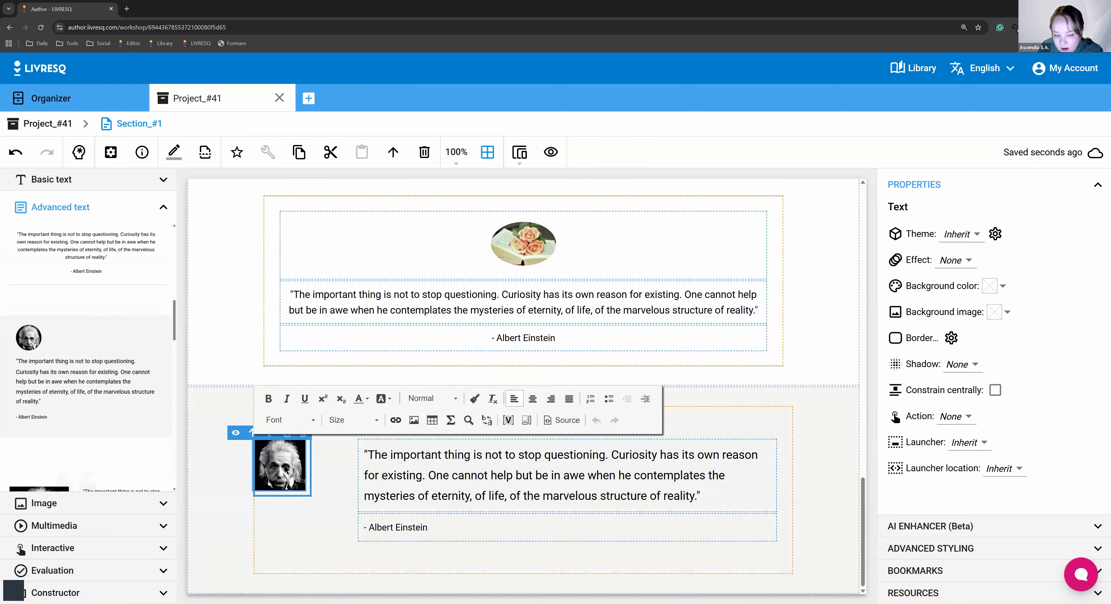
click(523, 482)
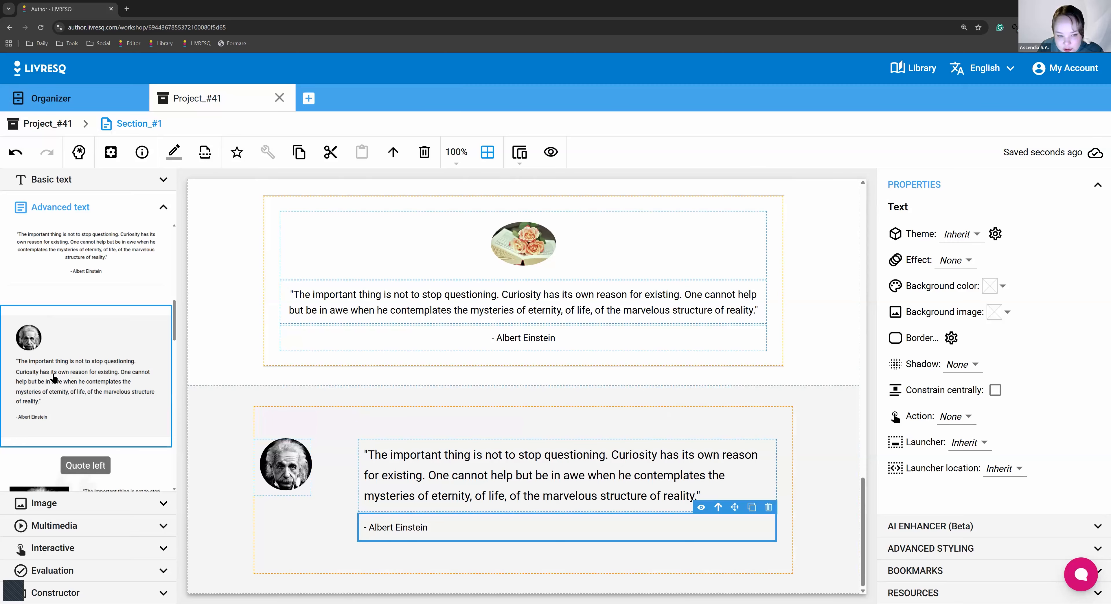
Insert another Quote left element inside the centred quote's cell, beneath its author line, and compare it with the separate-row version.
drag(69, 374, 362, 347)
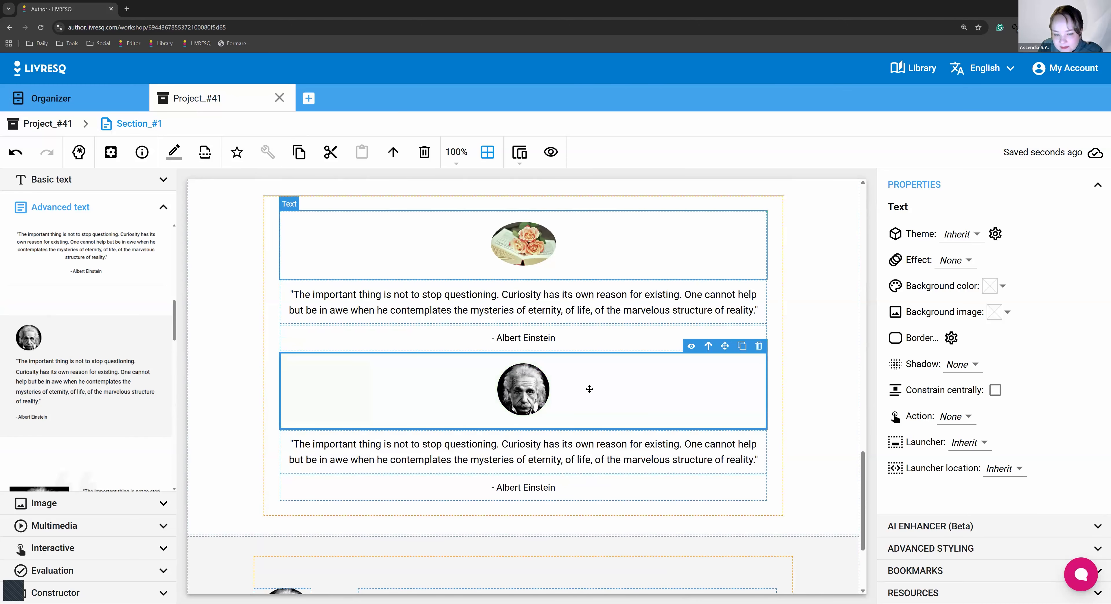
scroll(215, 566, down, 2)
scroll(215, 567, down, 1)
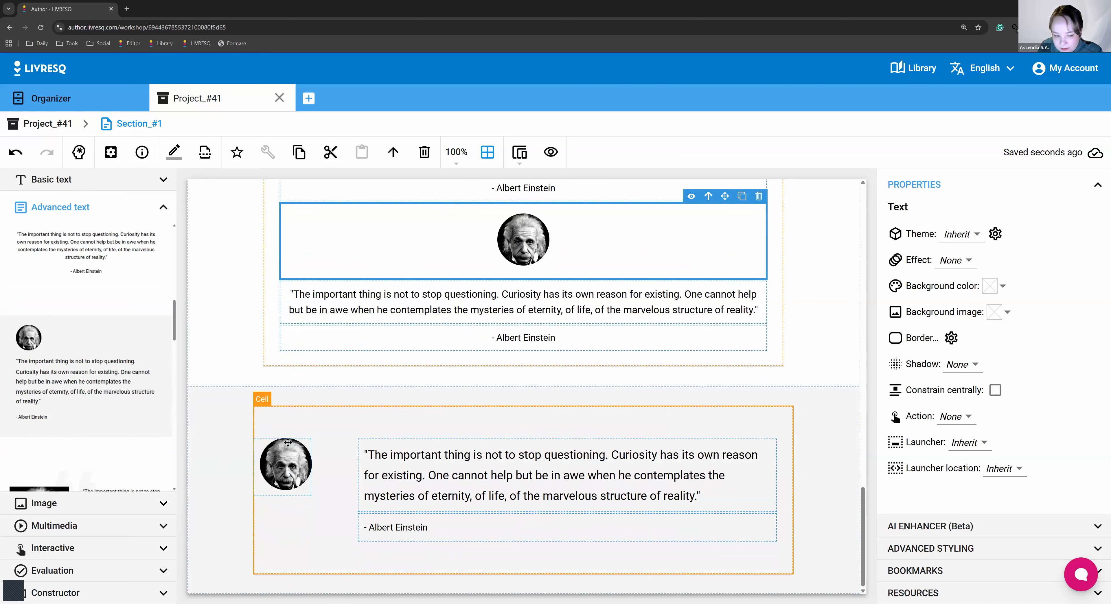
scroll(288, 506, up, 1)
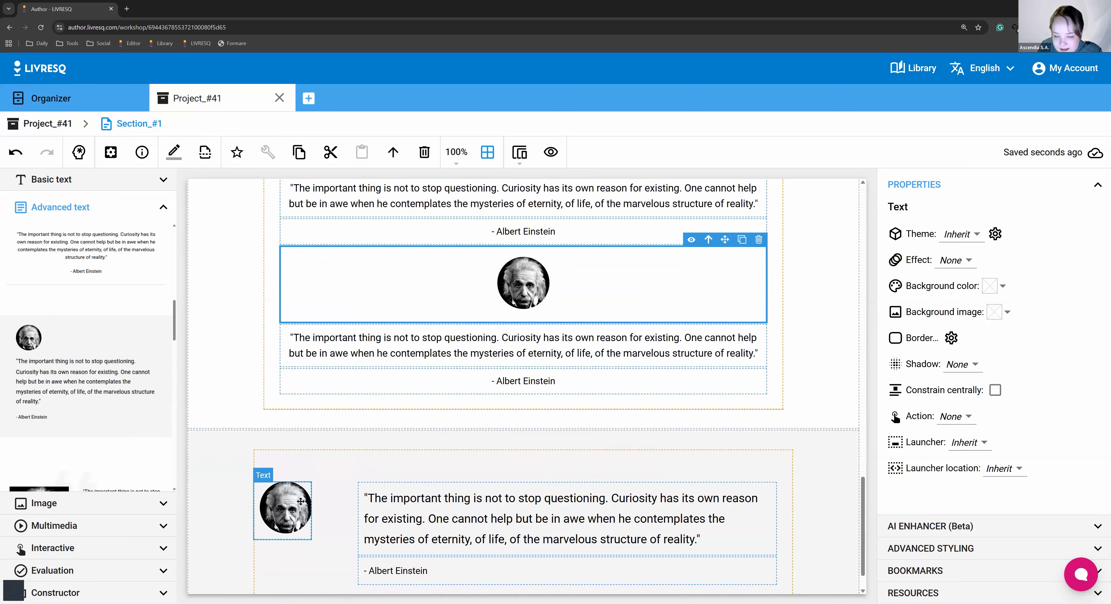
Delete the duplicate portrait, quotation and author blocks from the centred quote's cell.
click(759, 240)
click(695, 292)
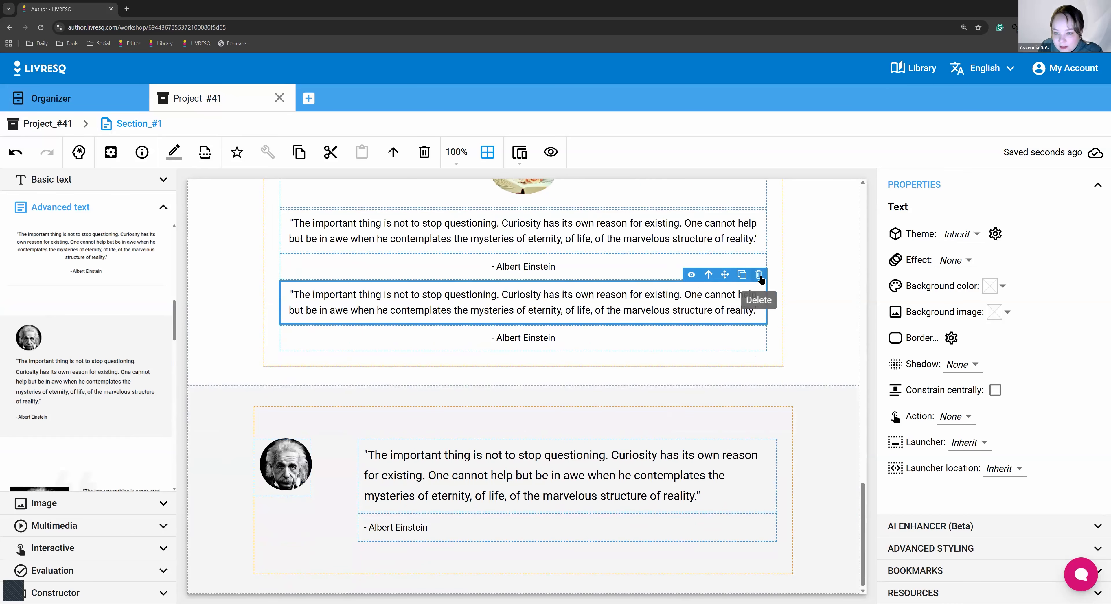
click(759, 275)
click(692, 335)
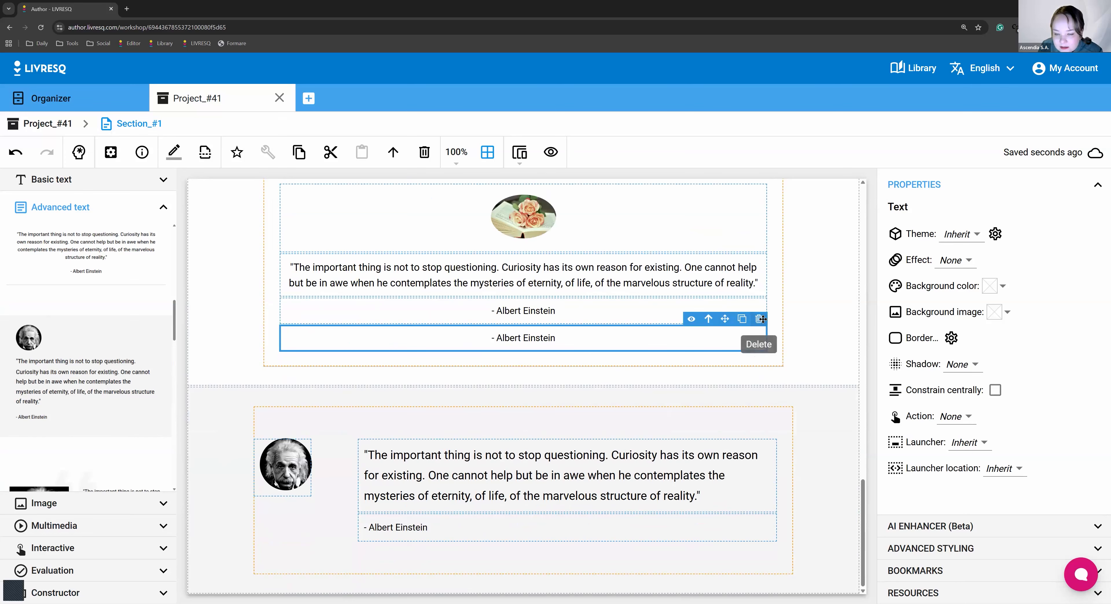
click(758, 319)
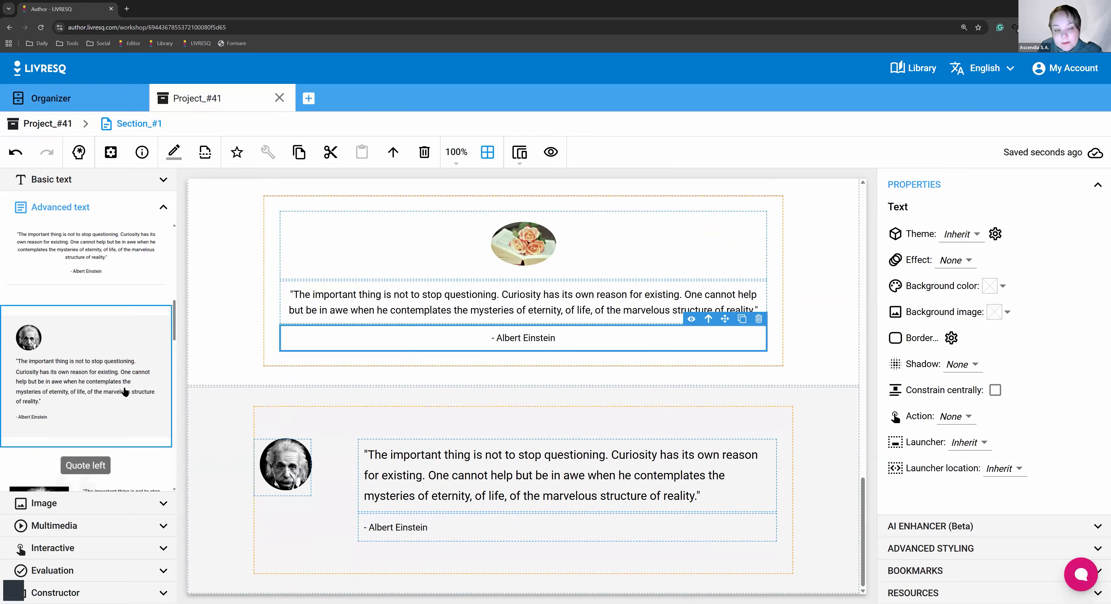
Add the quote element with the large square portrait as a new row at the end and inspect its image in text editing.
mouse_move(137, 394)
mouse_down()
mouse_move(240, 389)
mouse_move(141, 379)
mouse_up()
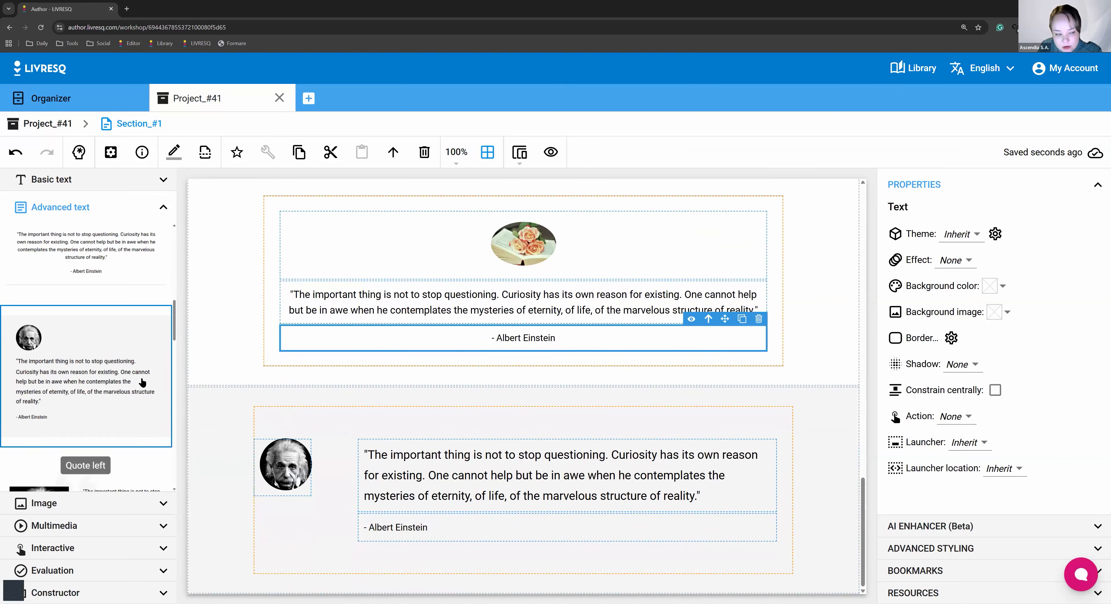
scroll(143, 382, down, 5)
click(219, 472)
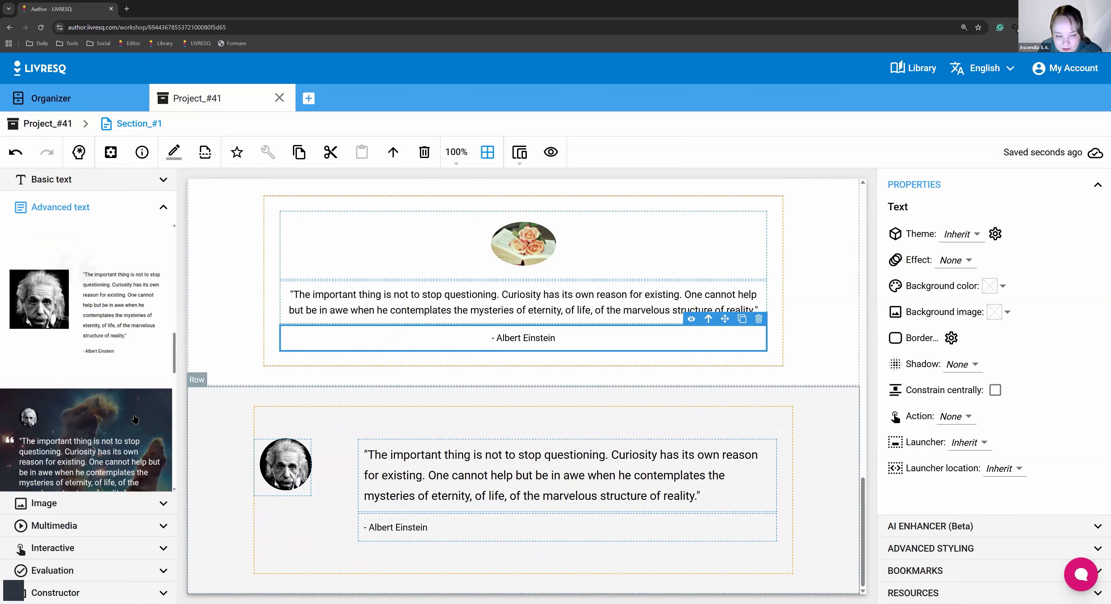
drag(157, 386, 333, 466)
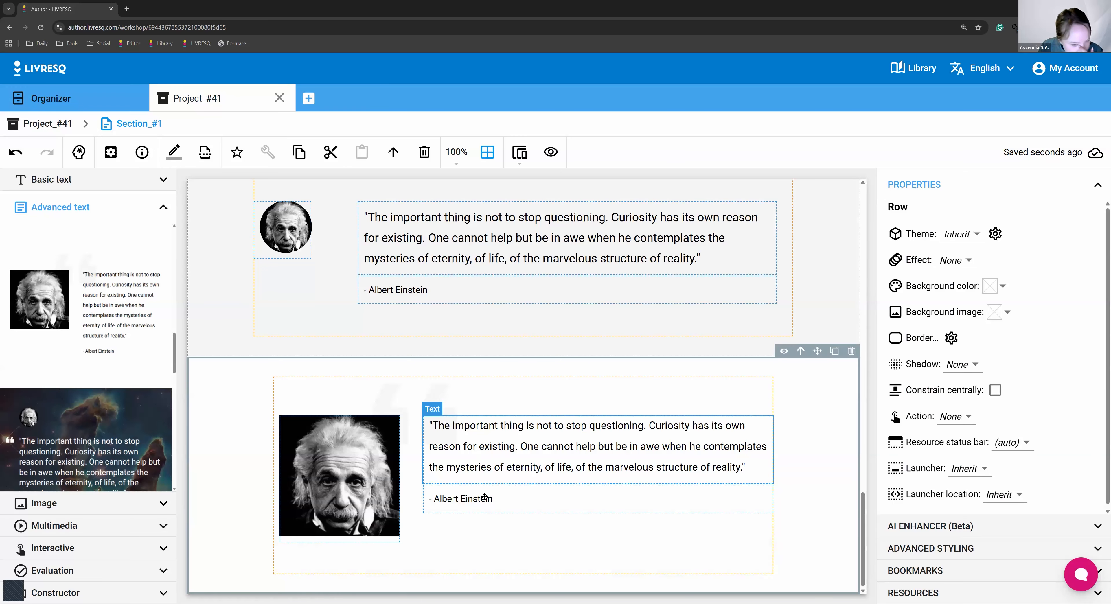
click(358, 477)
double_click(358, 477)
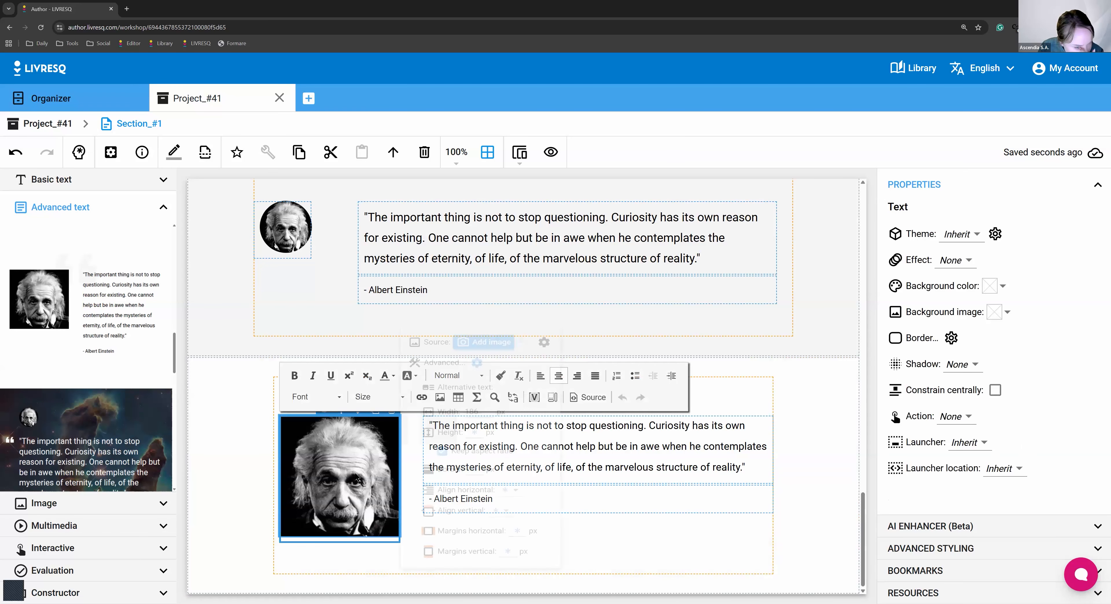
click(258, 449)
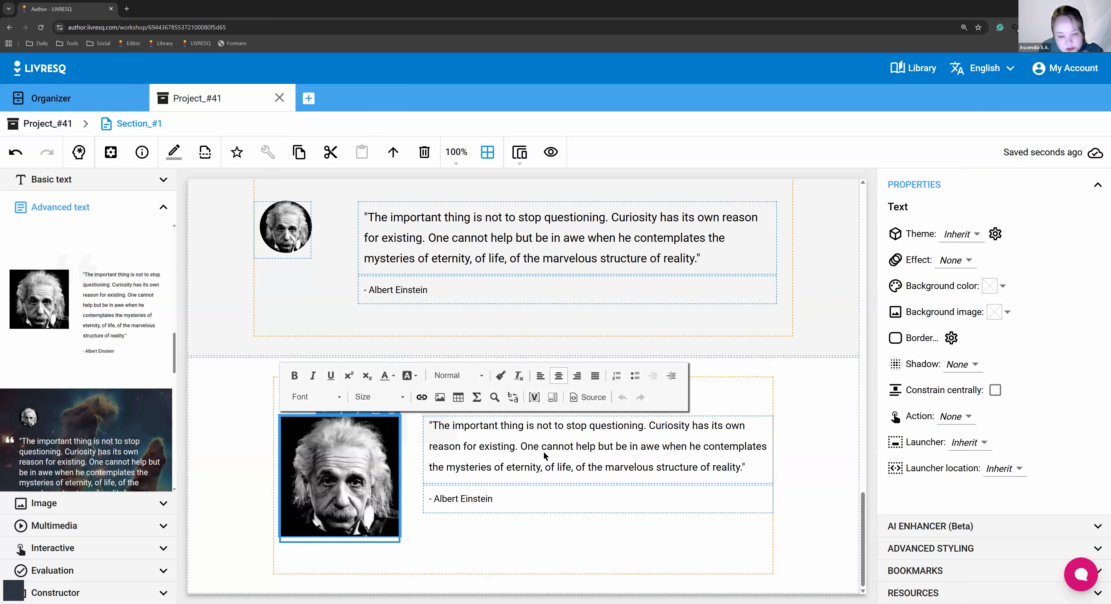
Add the Quote + Image element as a new row at the end of the section.
scroll(114, 395, down, 2)
scroll(115, 395, down, 5)
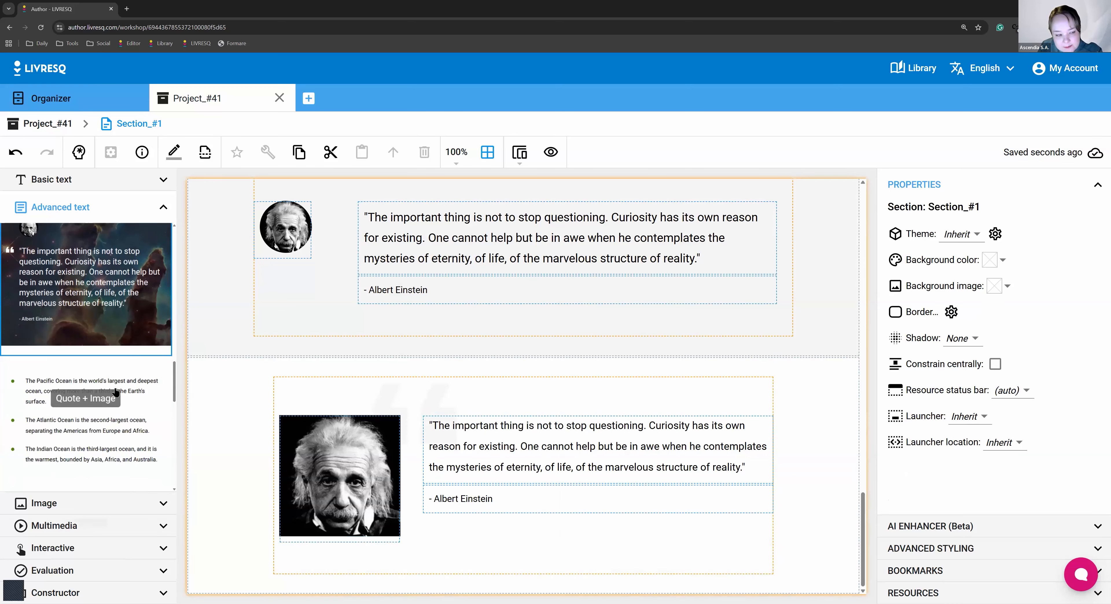
scroll(120, 309, up, 4)
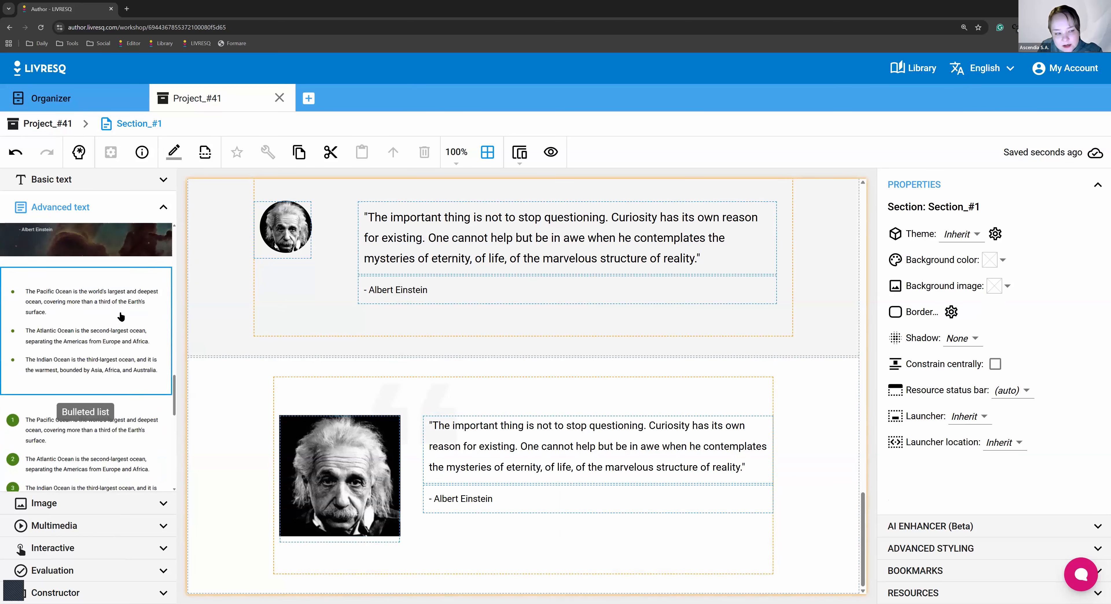
drag(116, 309, 233, 392)
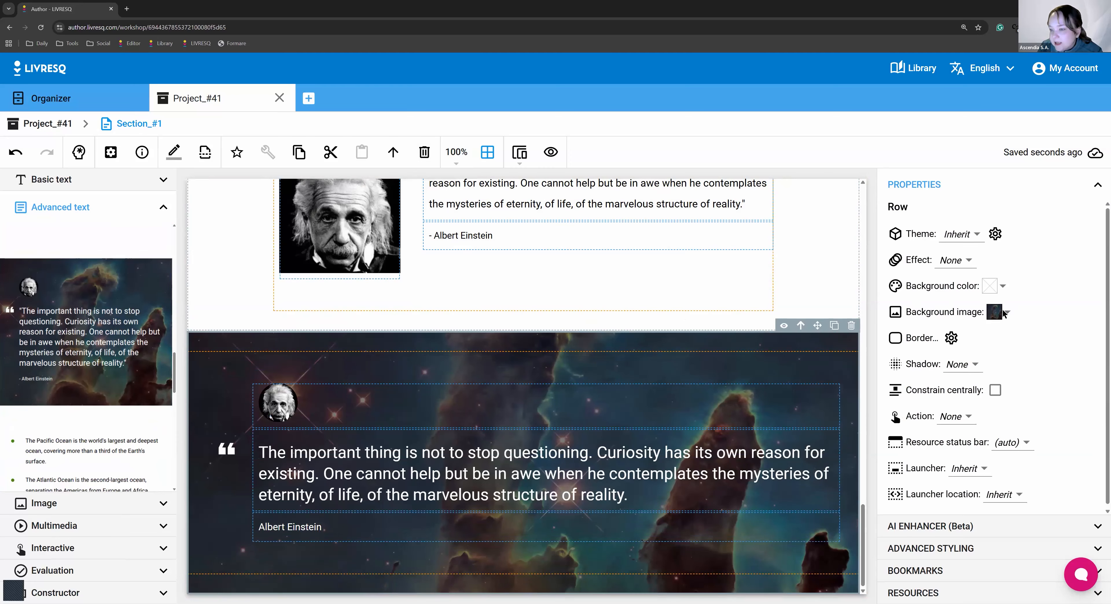
Review the Quote + Image row's background image settings and open its small portrait in text editing.
click(1002, 311)
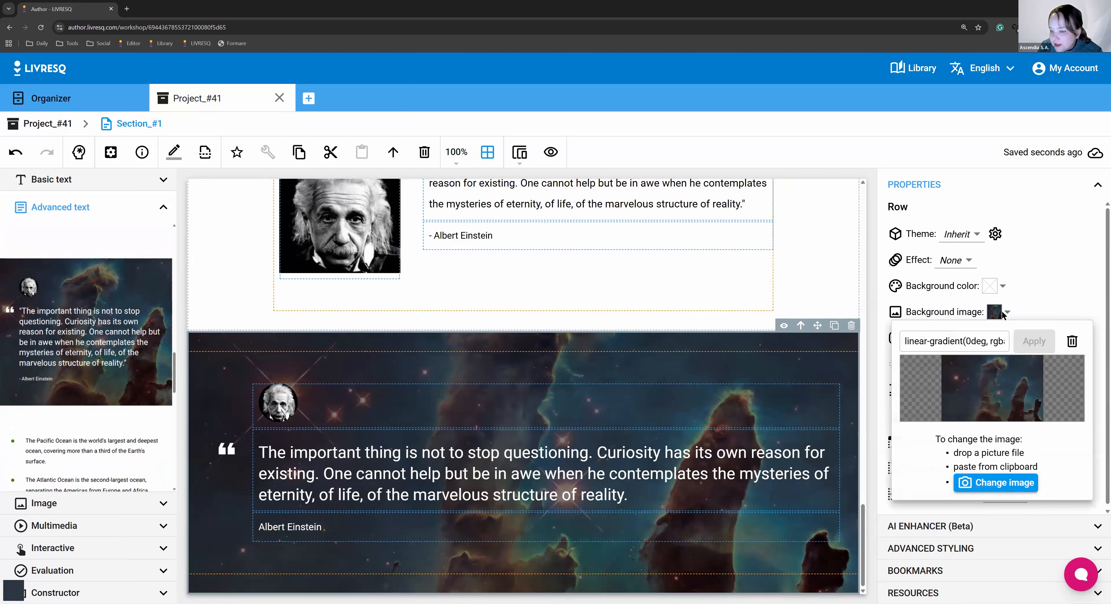
click(1002, 489)
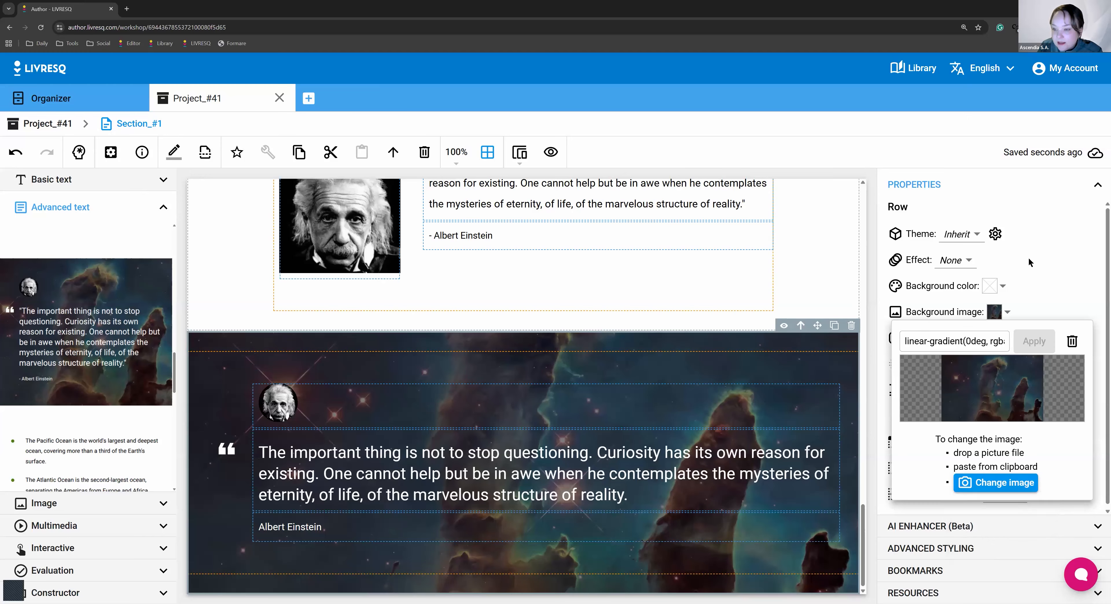
click(1008, 315)
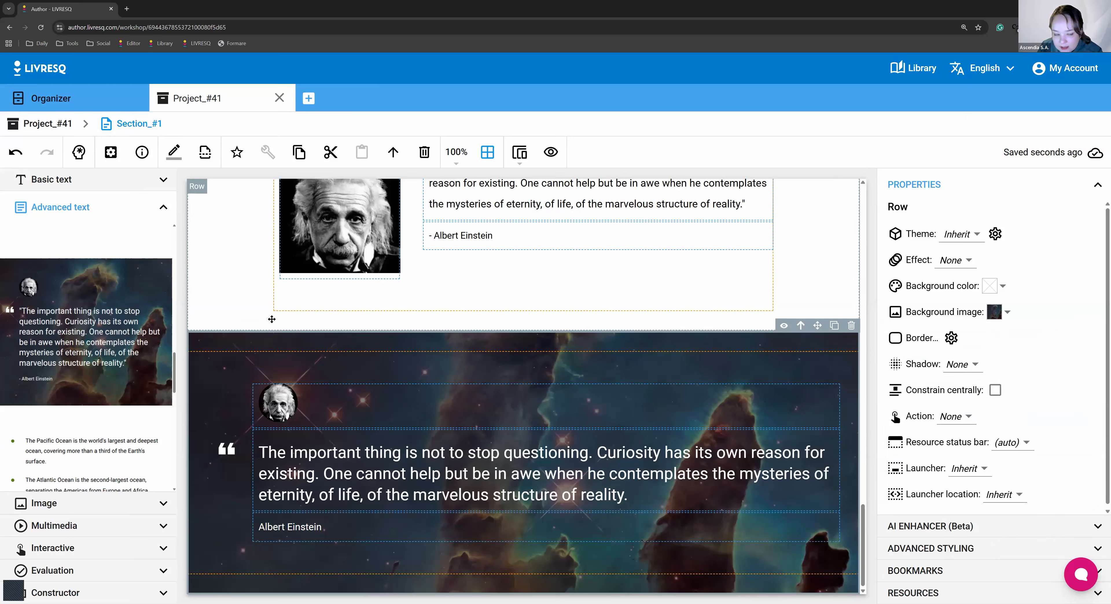
click(291, 407)
click(291, 407)
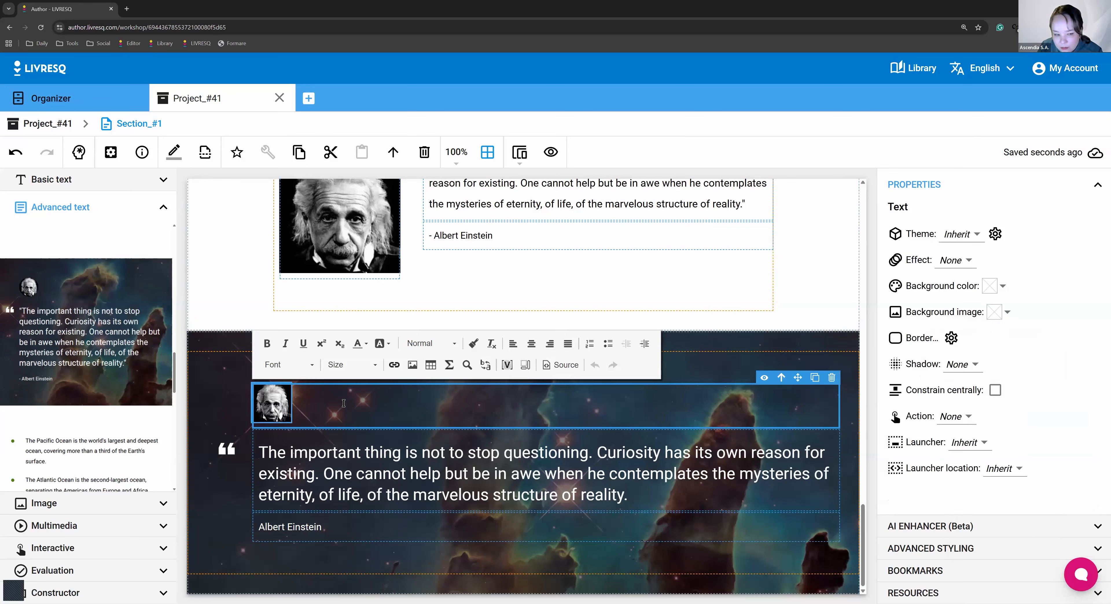
click(468, 599)
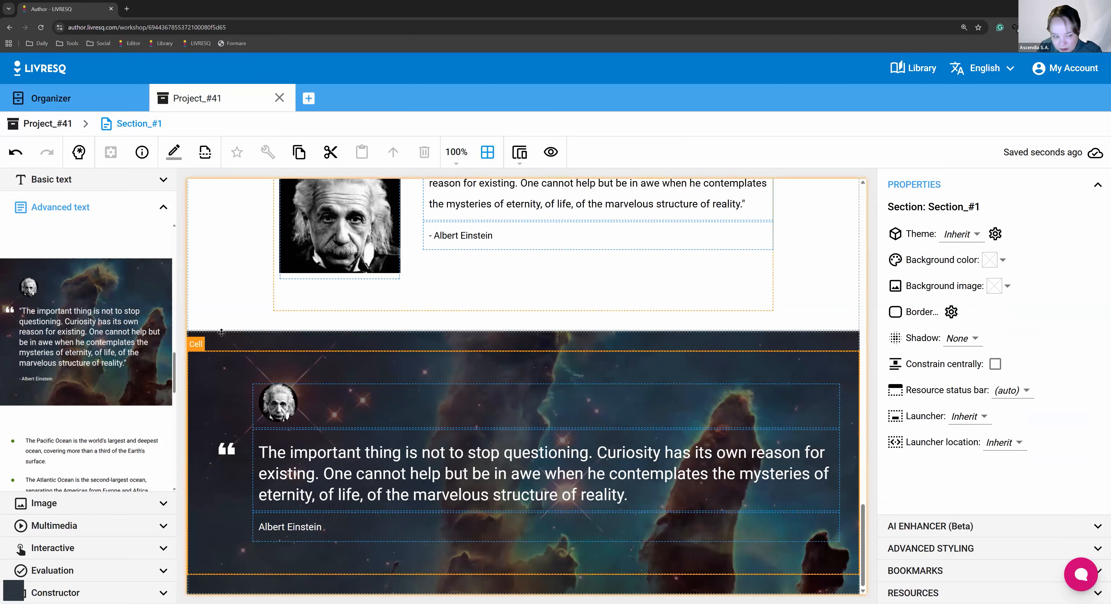
Inspect the Quote + Image element's row, quotation, cell and author blocks by selecting each one.
click(653, 545)
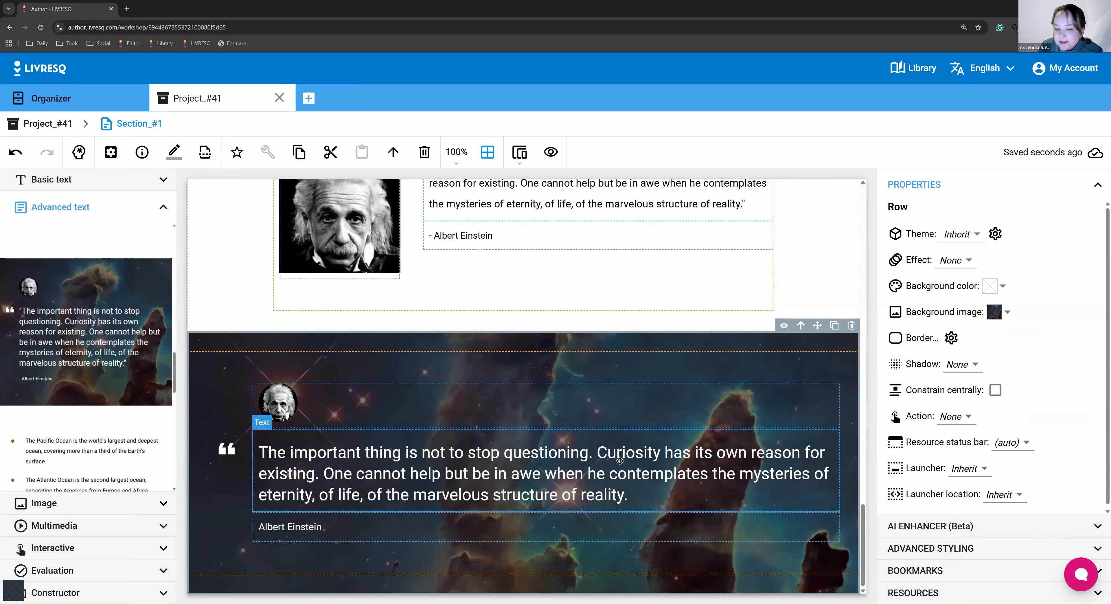
click(560, 465)
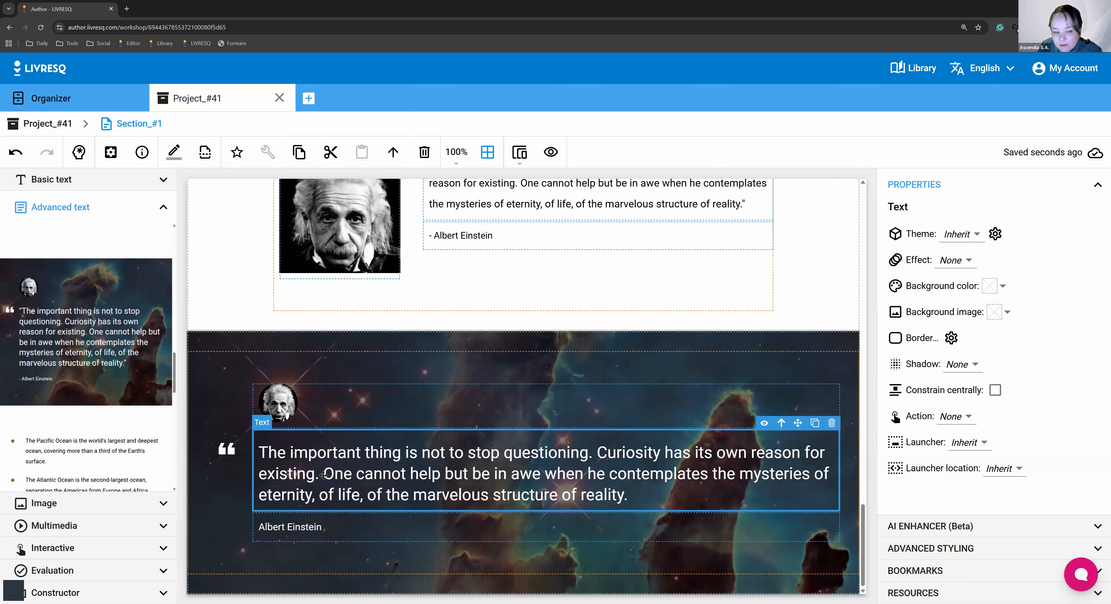
click(243, 534)
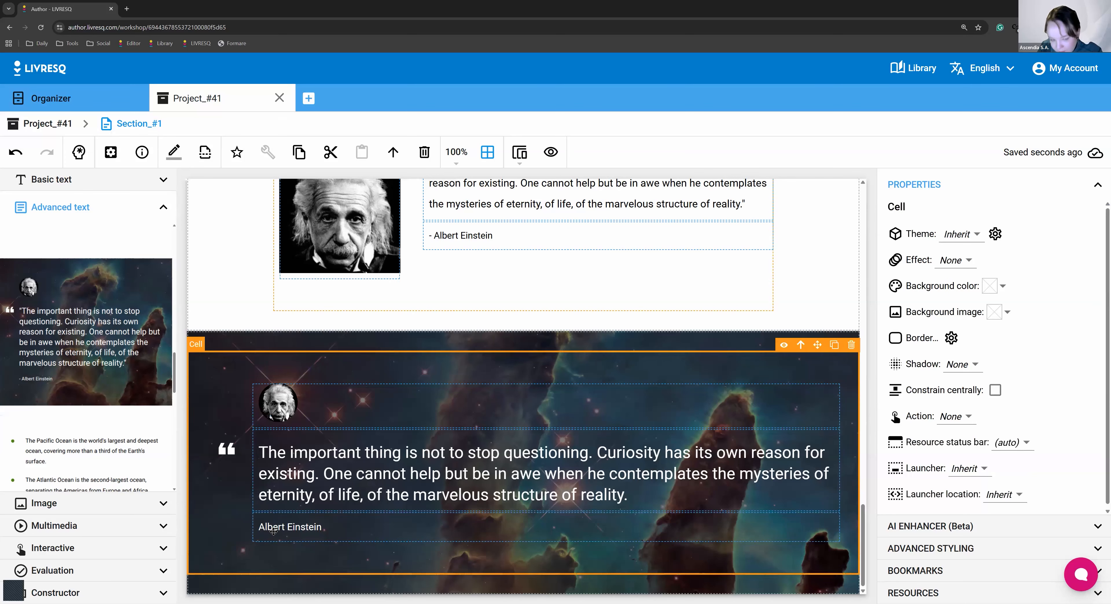
click(272, 532)
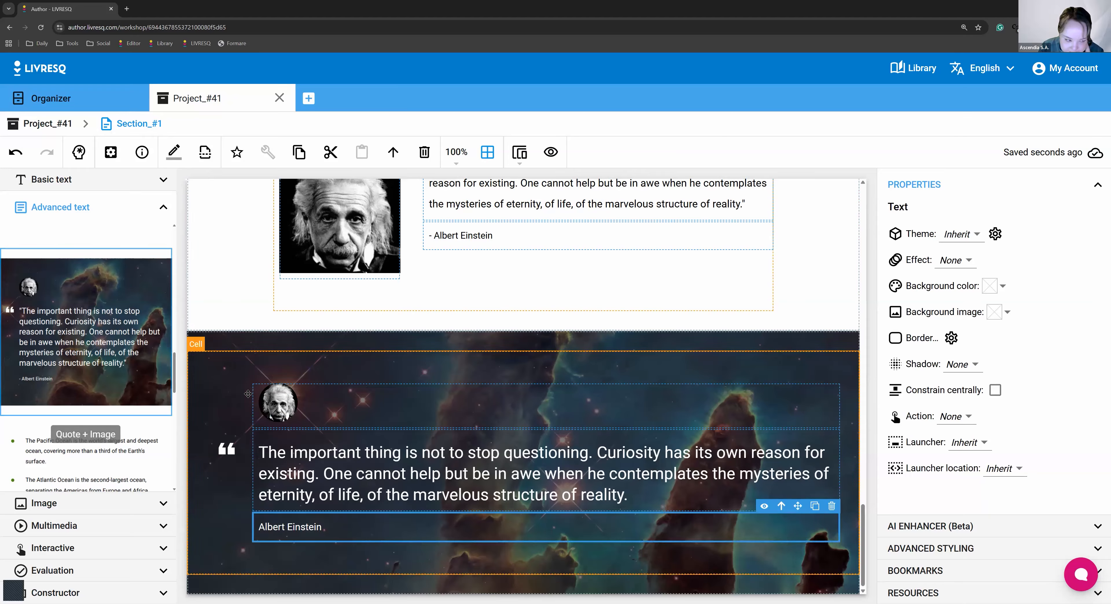
click(255, 345)
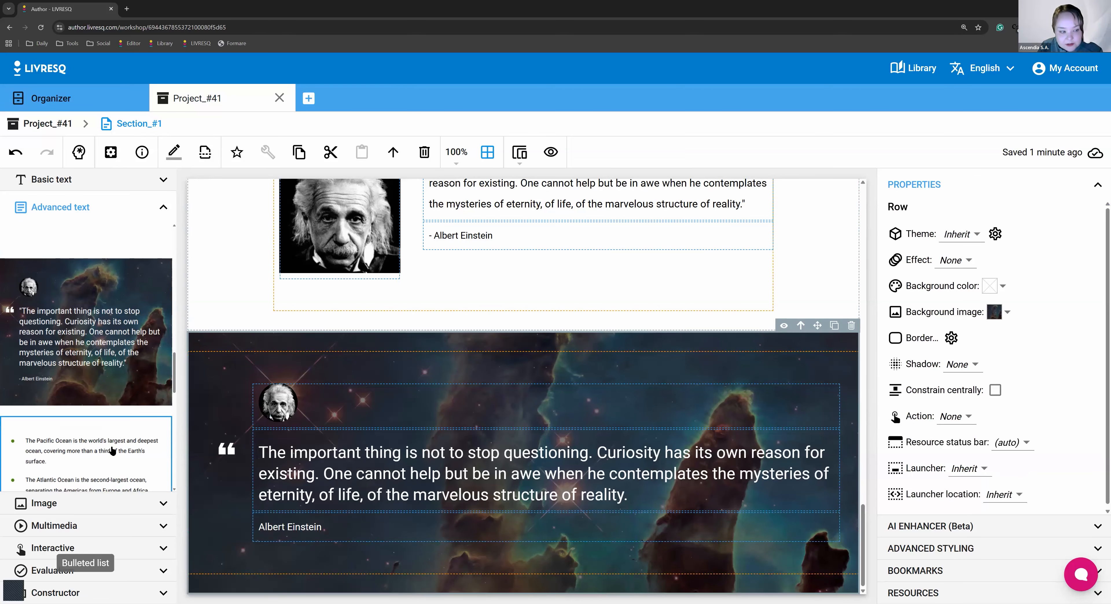
Add the Bulleted list element as a new row below the Quote + Image row.
scroll(108, 388, down, 3)
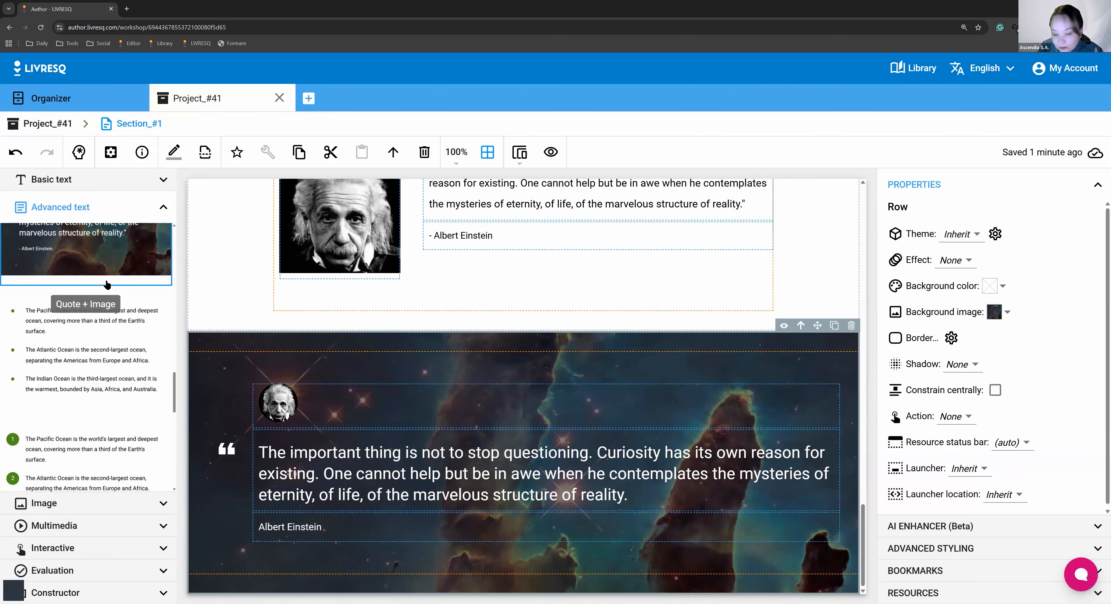
scroll(107, 350, down, 2)
click(104, 317)
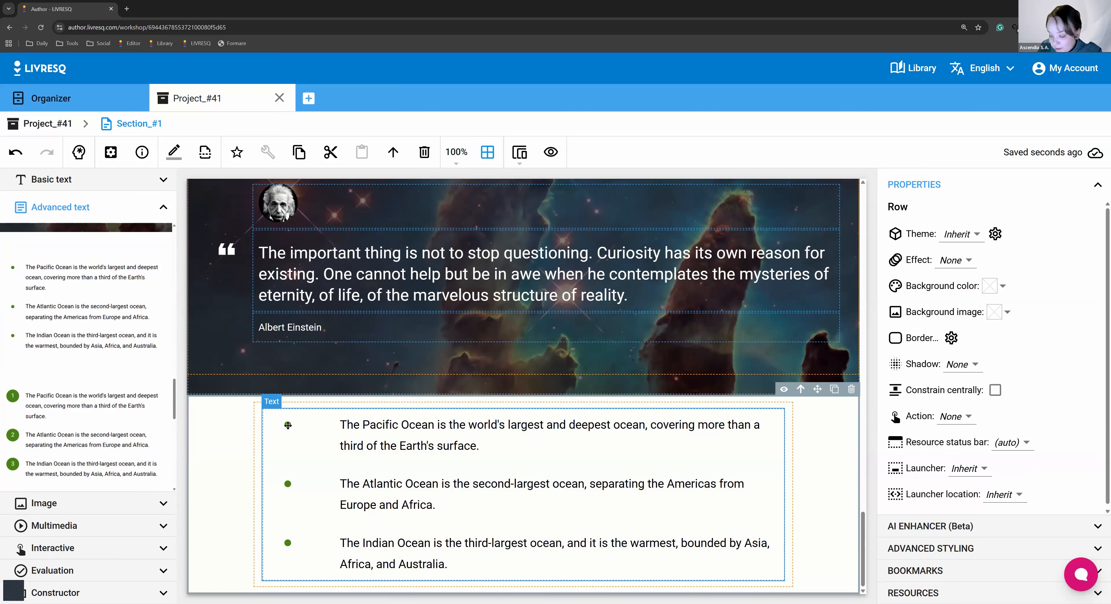
Remove the bullets from the three ocean items, reapply the bulleted list format, and leave text editing.
double_click(382, 467)
drag(294, 437, 199, 440)
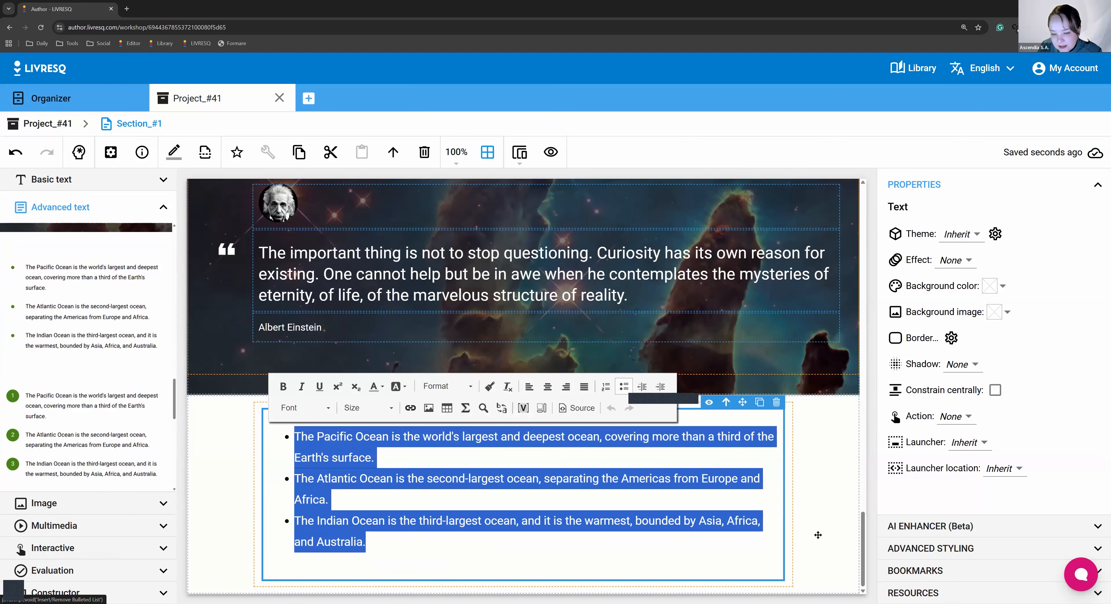
click(800, 536)
click(363, 560)
drag(344, 563, 508, 422)
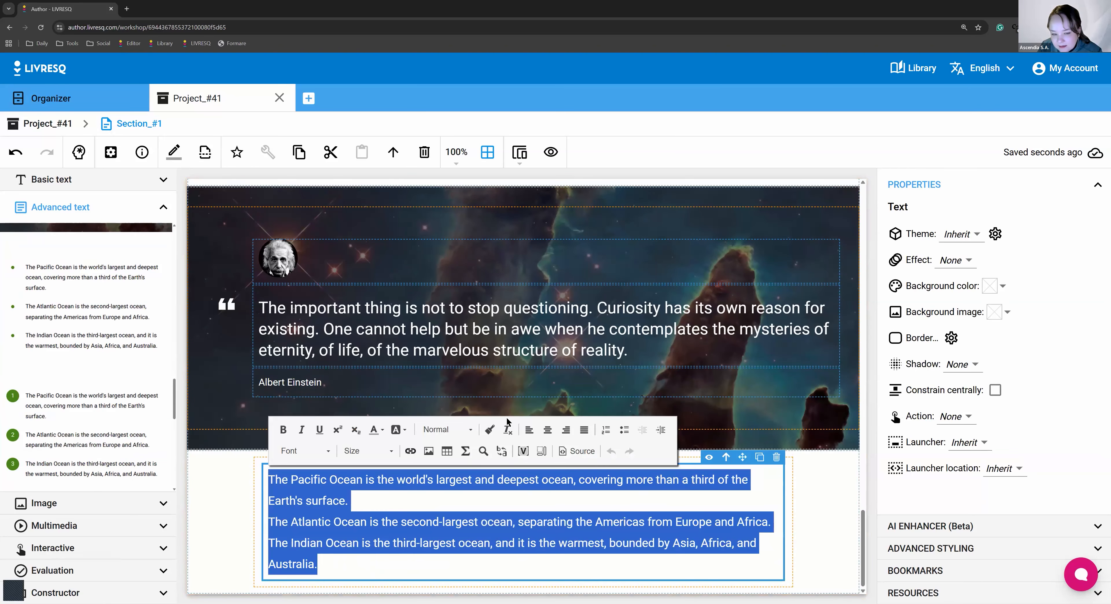
click(625, 430)
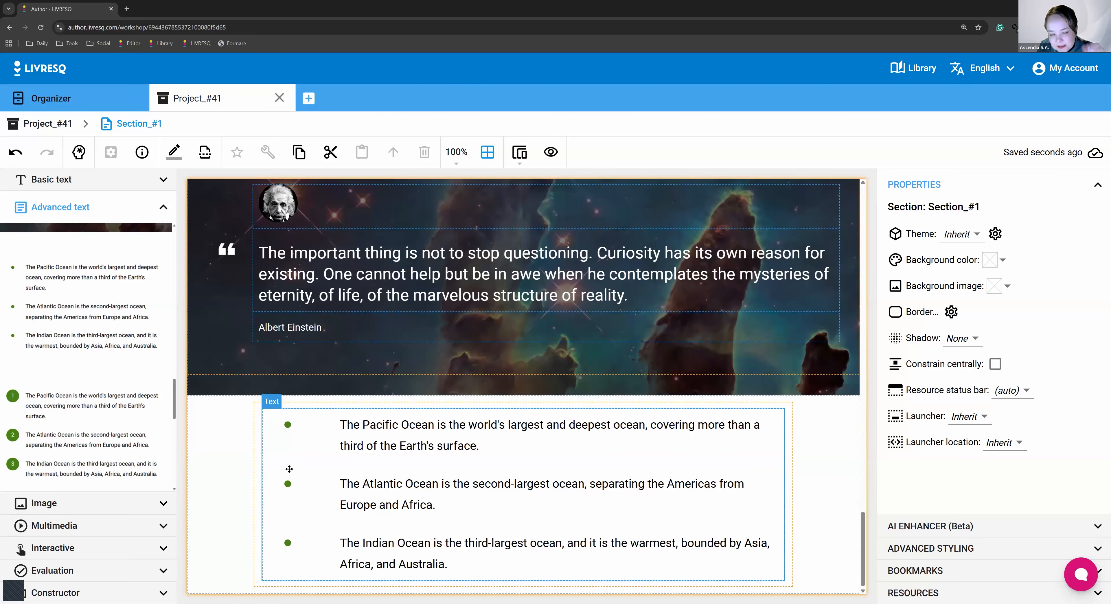
click(218, 452)
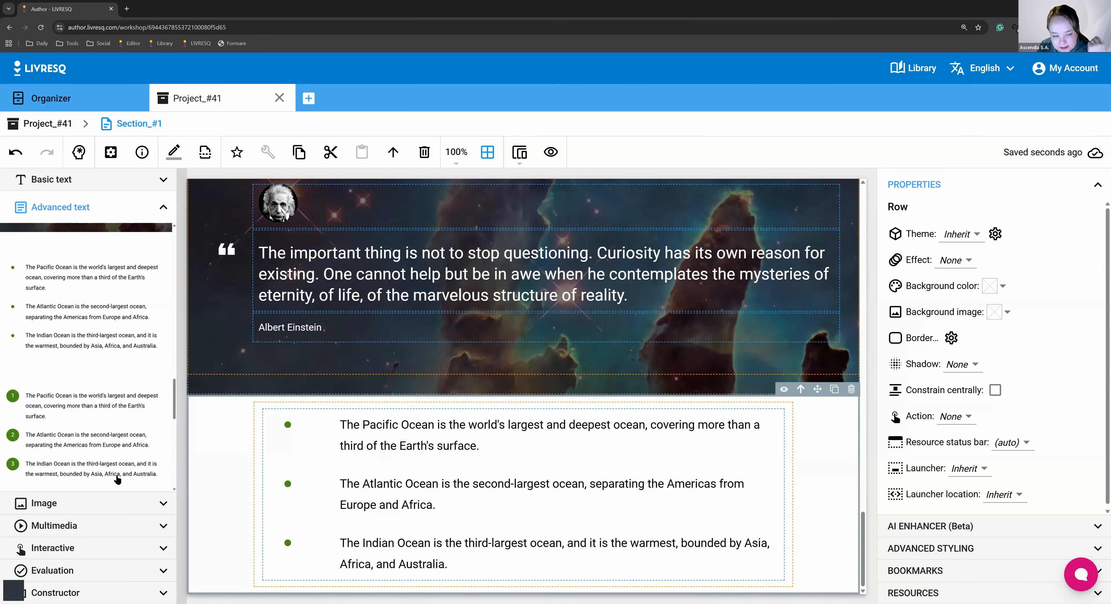
Add the Numbered list element as a new row below the bulleted list and open its text for editing.
scroll(86, 432, down, 2)
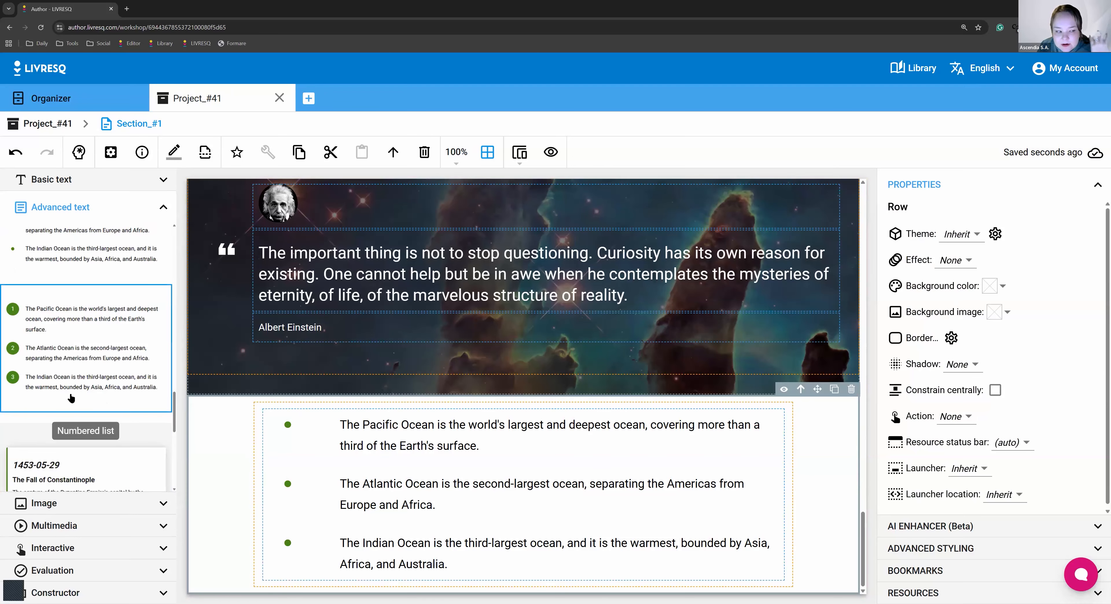
click(64, 405)
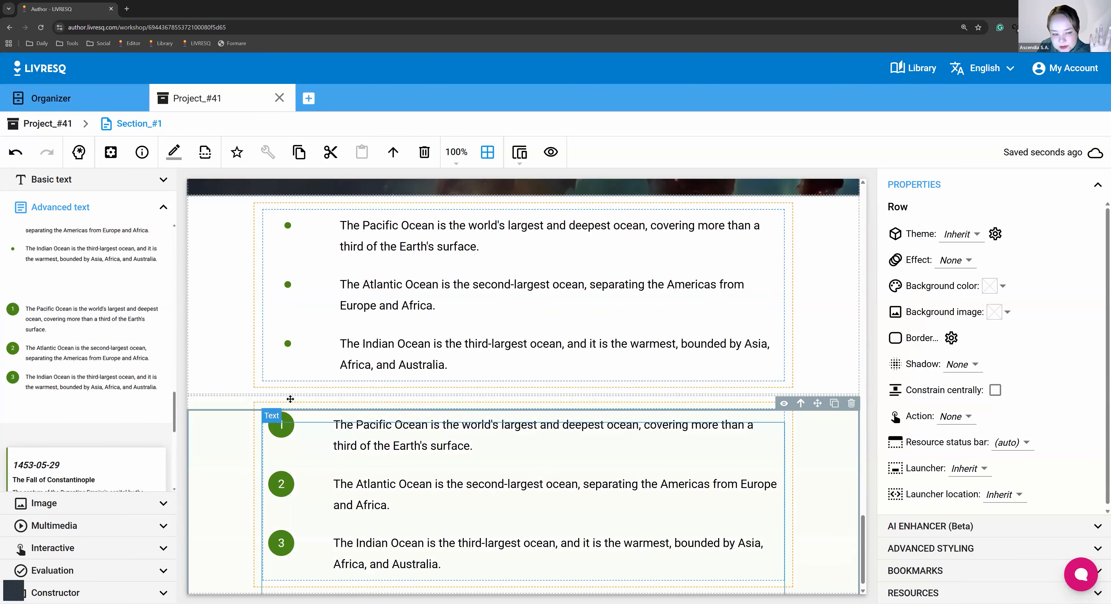
click(309, 442)
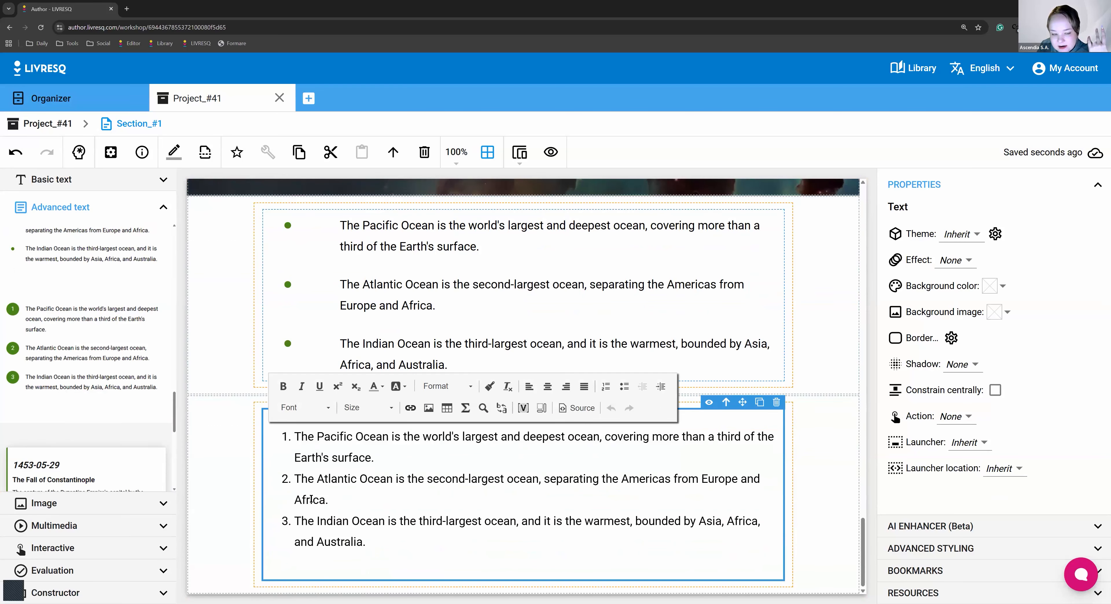
Remove the numbering from the three ocean items, reapply the numbered list format, and leave text editing.
drag(366, 543, 606, 433)
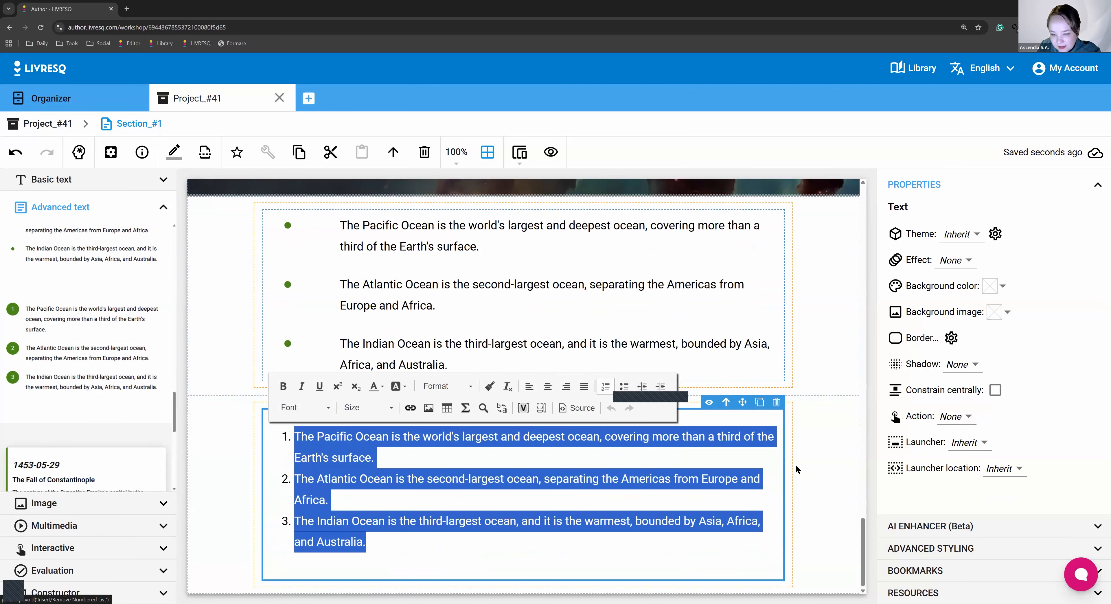
click(804, 507)
click(344, 541)
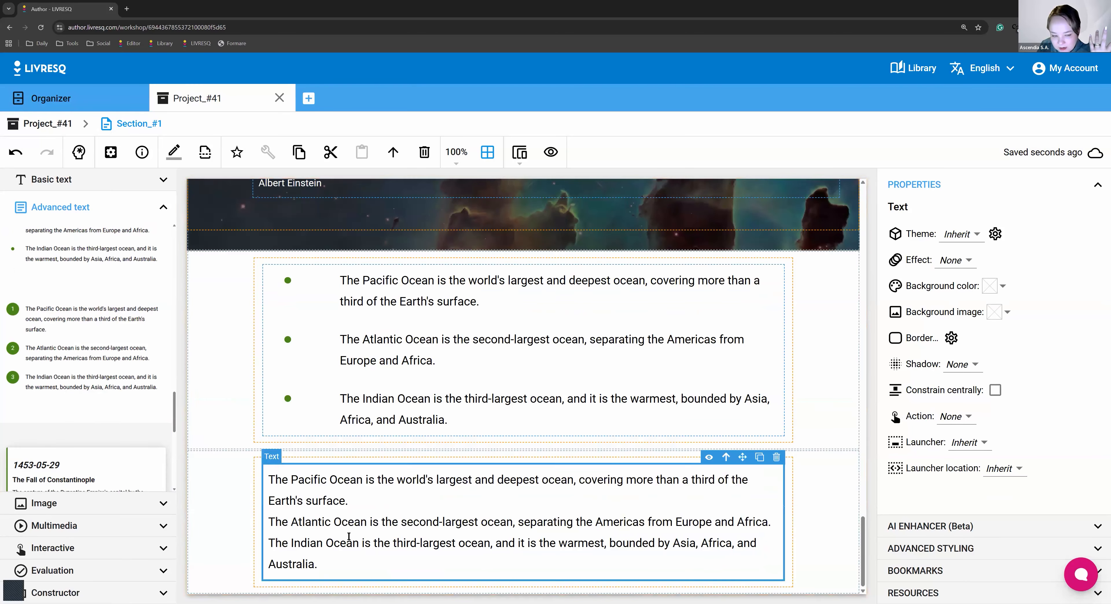
drag(333, 562, 240, 454)
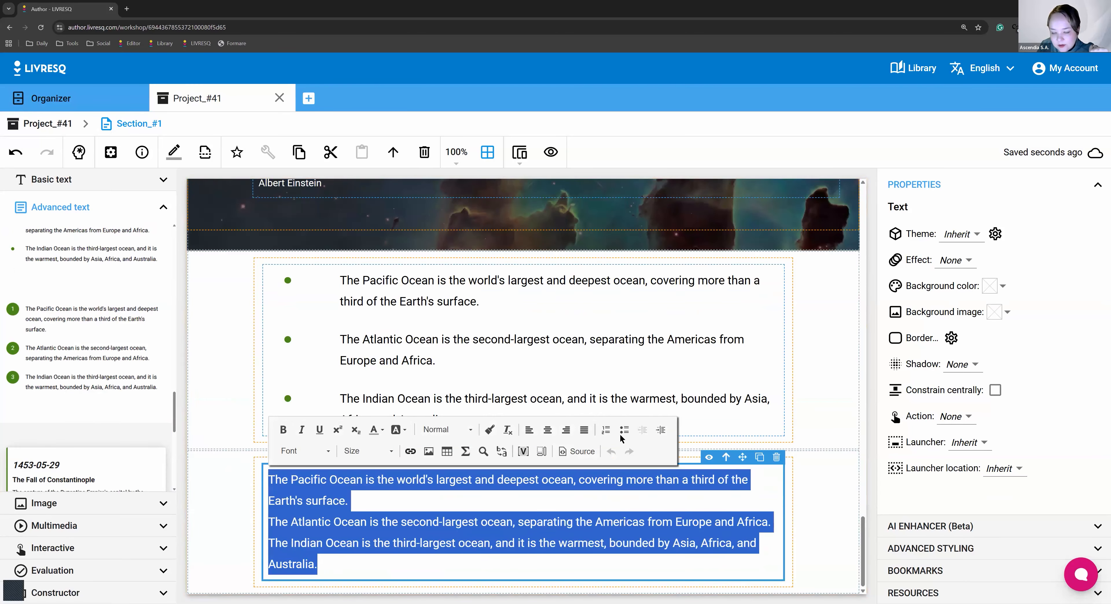
click(606, 430)
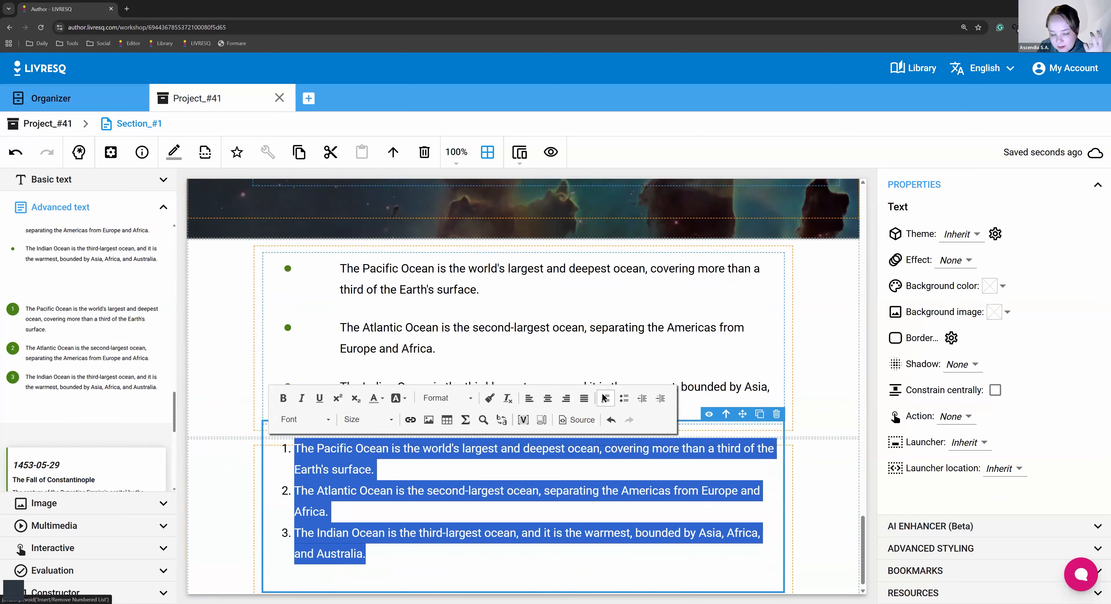
scroll(446, 455, down, 1)
scroll(445, 454, up, 1)
scroll(447, 448, down, 1)
scroll(444, 445, up, 1)
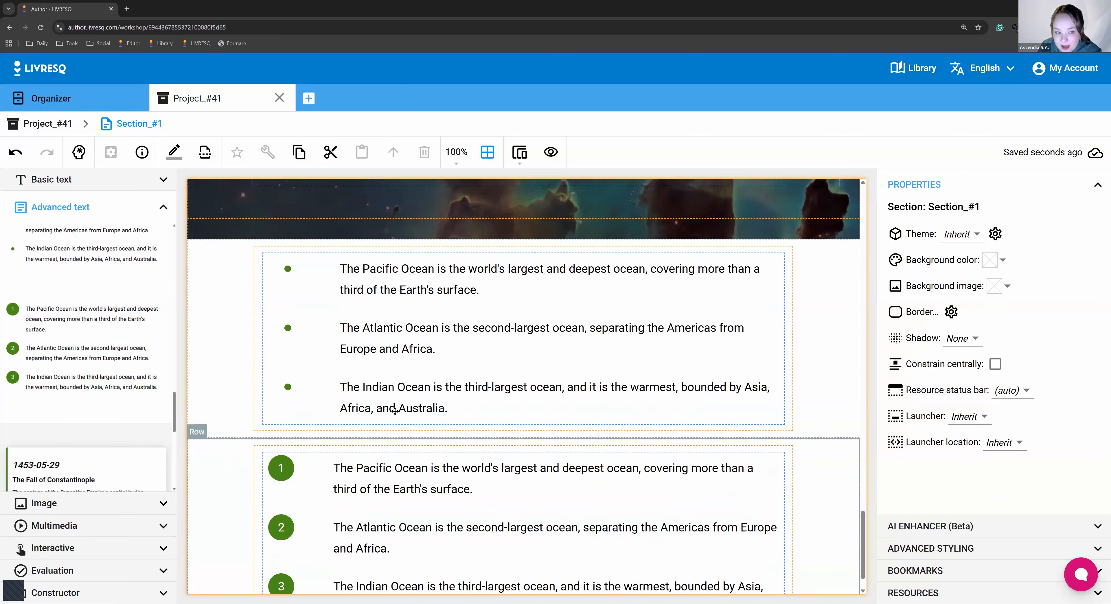
Format the water paragraph below the Subheading as a bulleted list.
scroll(393, 399, up, 1)
scroll(390, 394, up, 9)
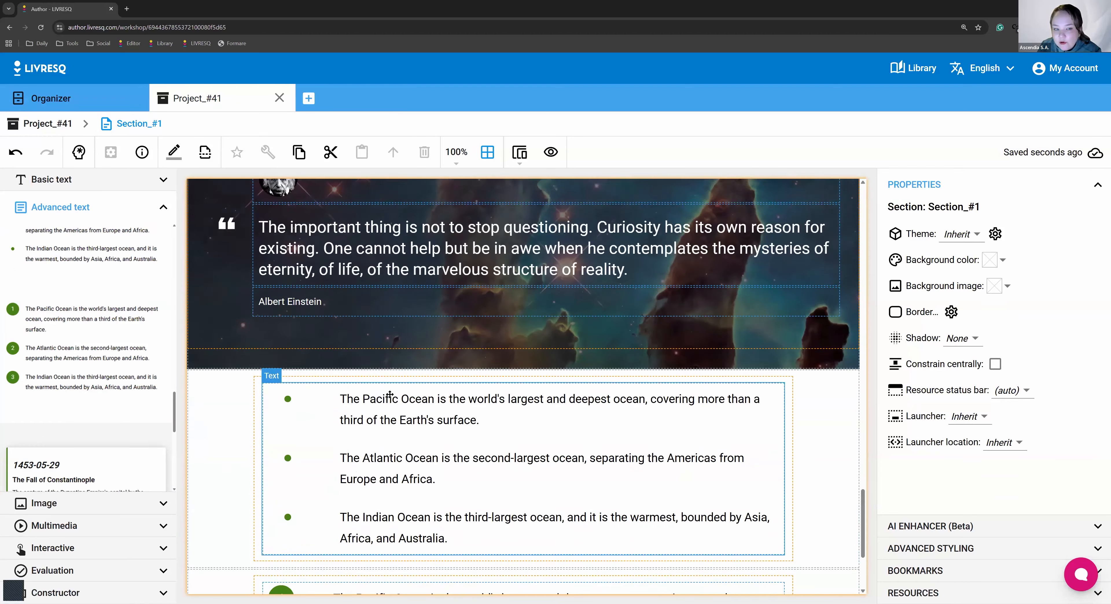
drag(865, 466, 888, 210)
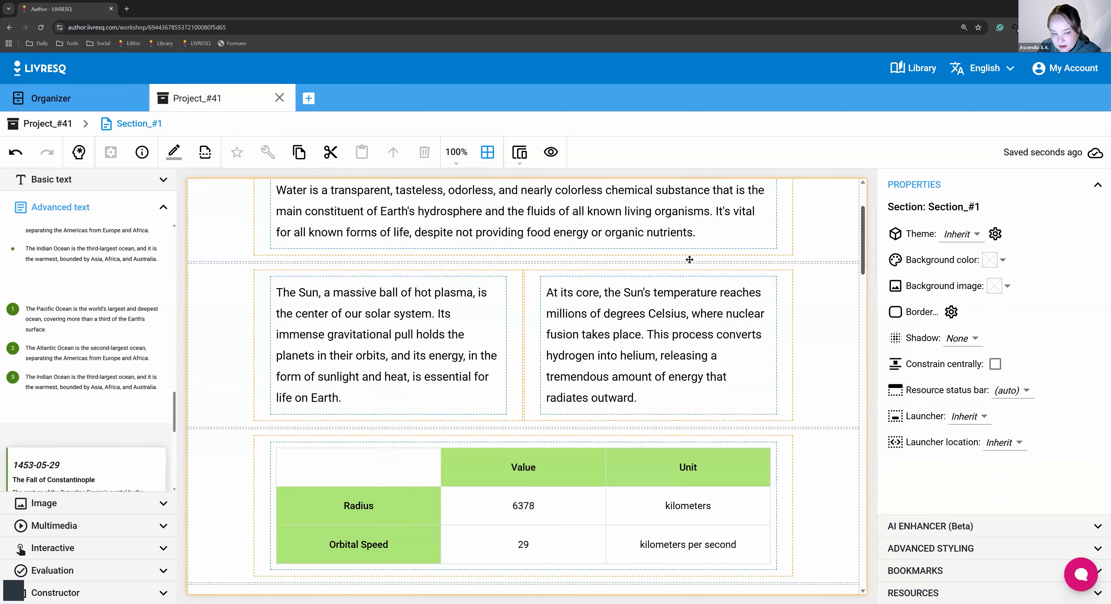
scroll(689, 258, up, 3)
double_click(384, 330)
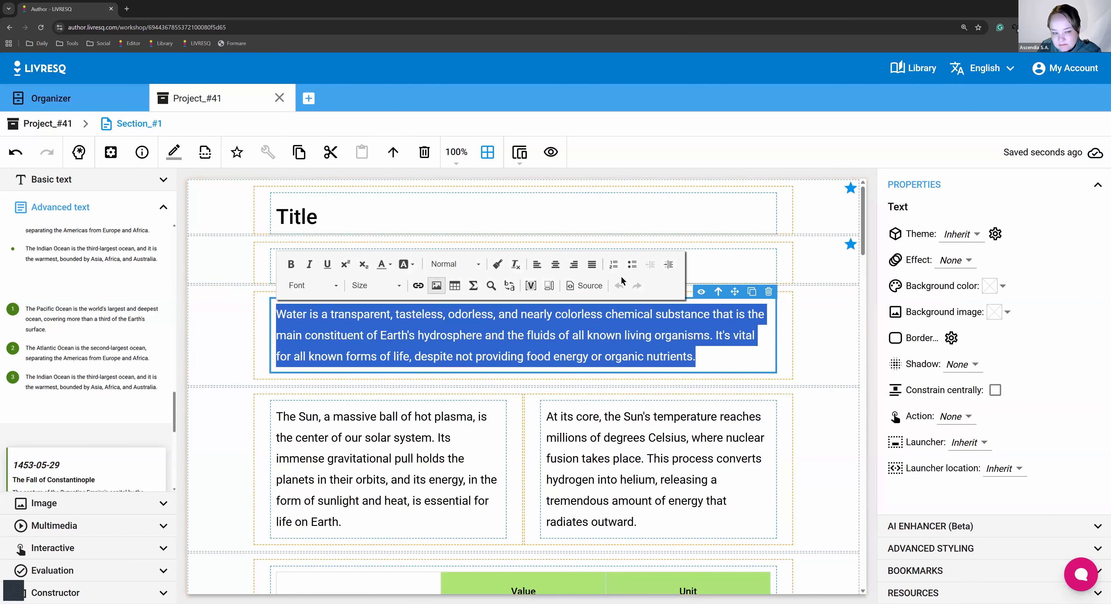
click(807, 371)
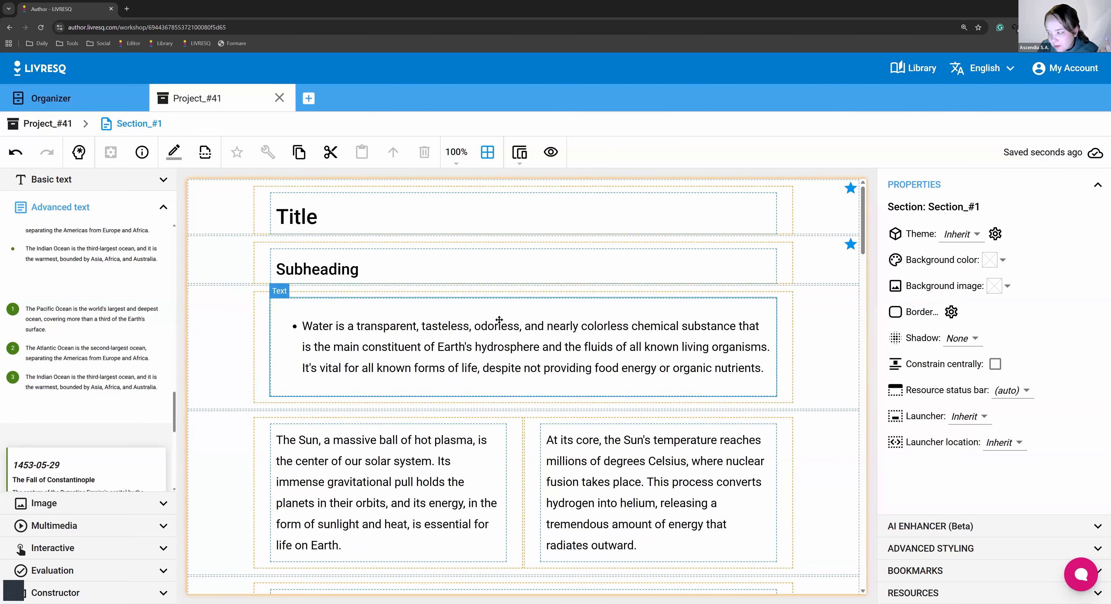
Split the water paragraph's bullet before "Earth's" into two items and convert them to a numbered list.
click(480, 320)
double_click(471, 343)
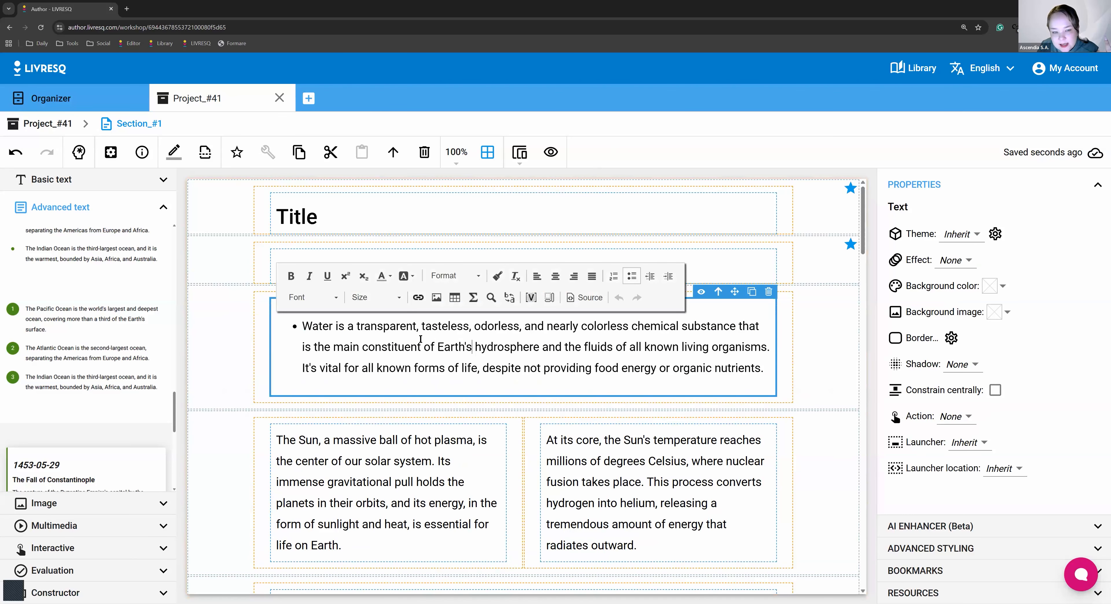
key(Return)
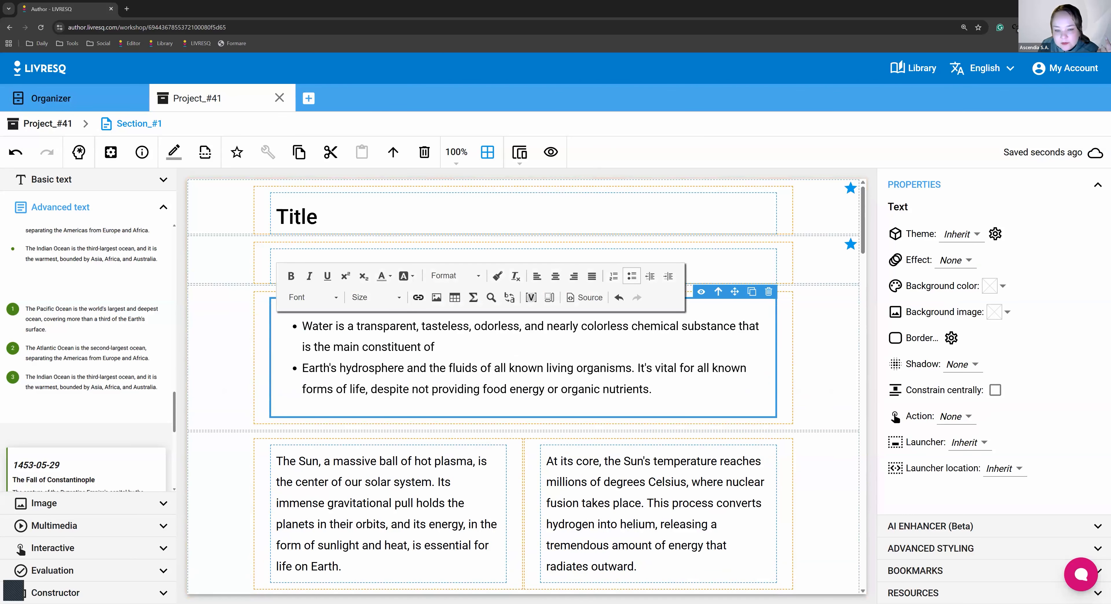
drag(755, 407, 310, 295)
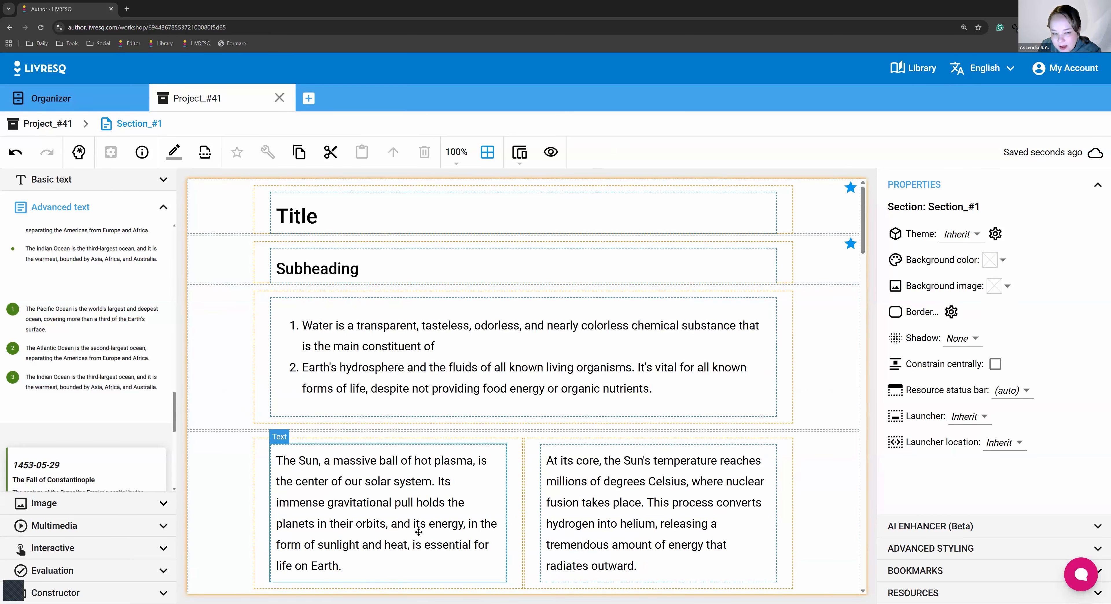
Add the Timeline element as a new row below the numbered list of oceans.
scroll(461, 517, down, 2)
scroll(501, 510, down, 5)
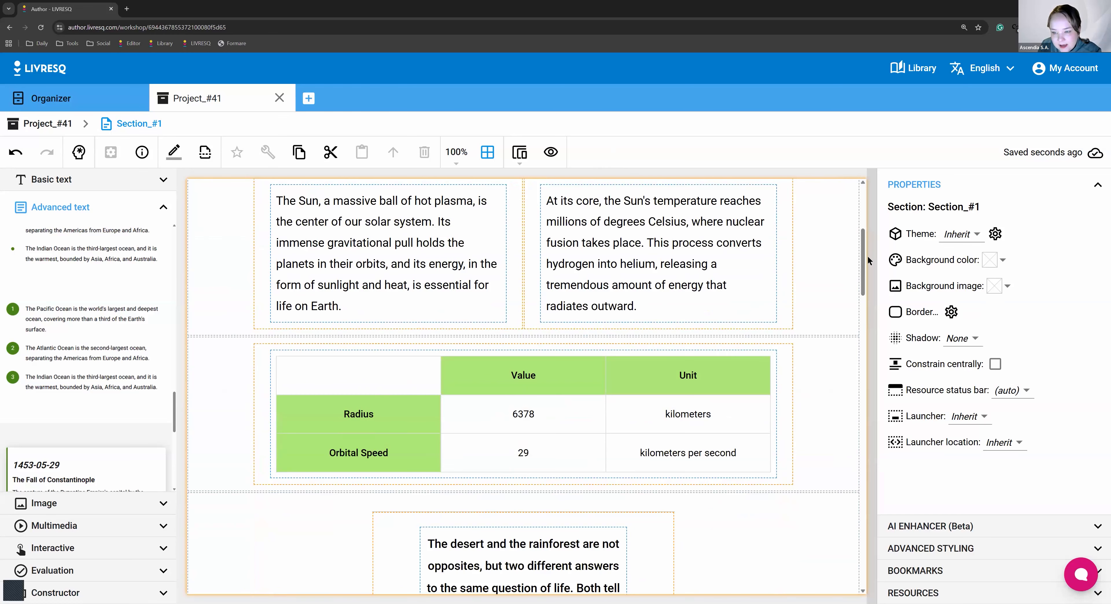
drag(864, 261, 848, 564)
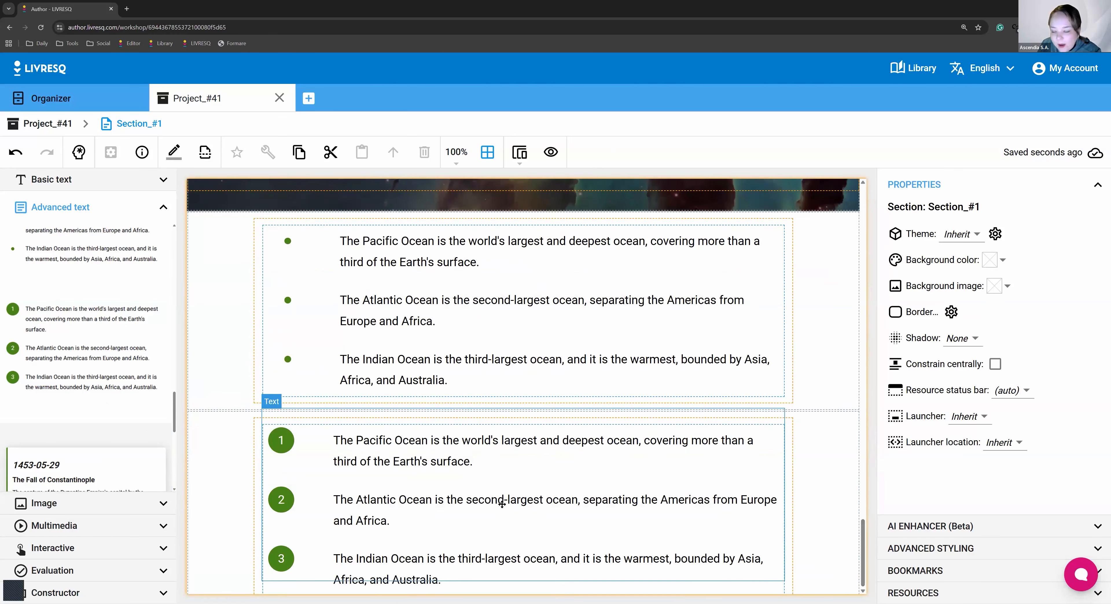
click(811, 466)
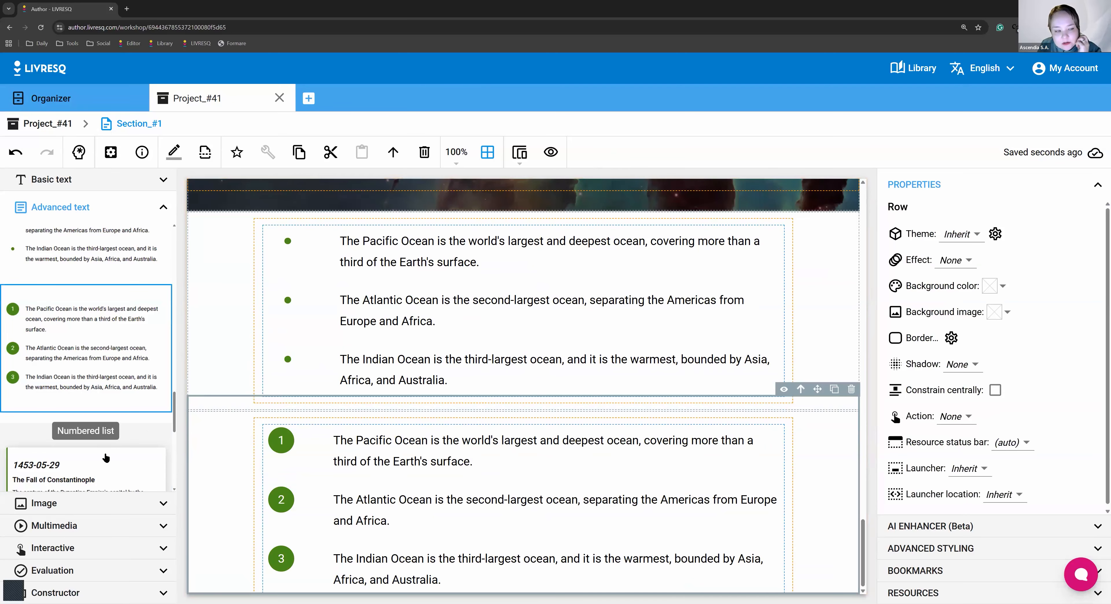
scroll(101, 421, down, 2)
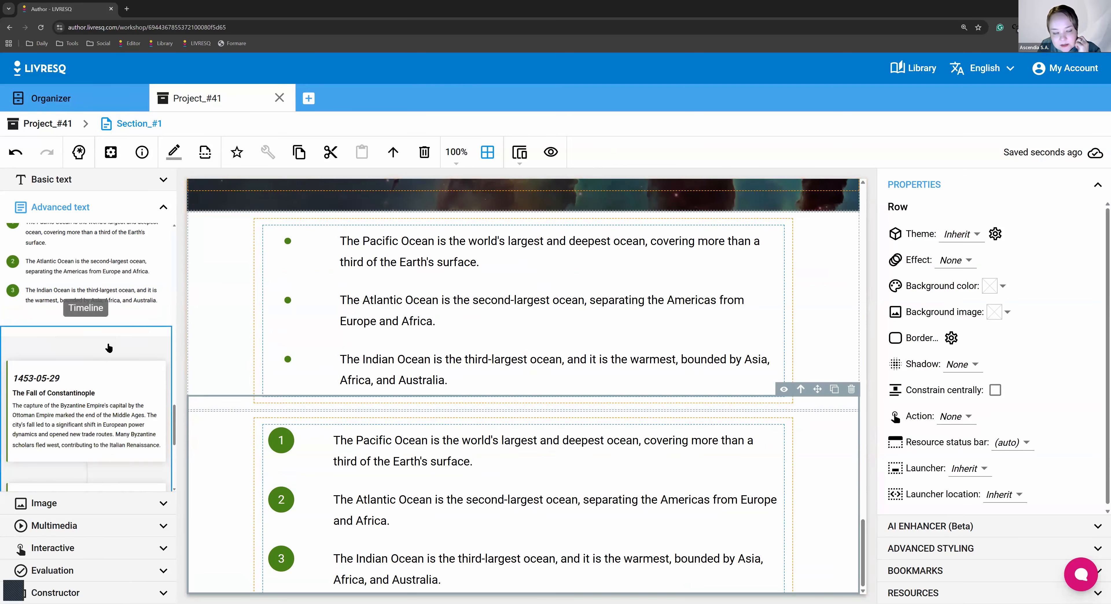
click(108, 348)
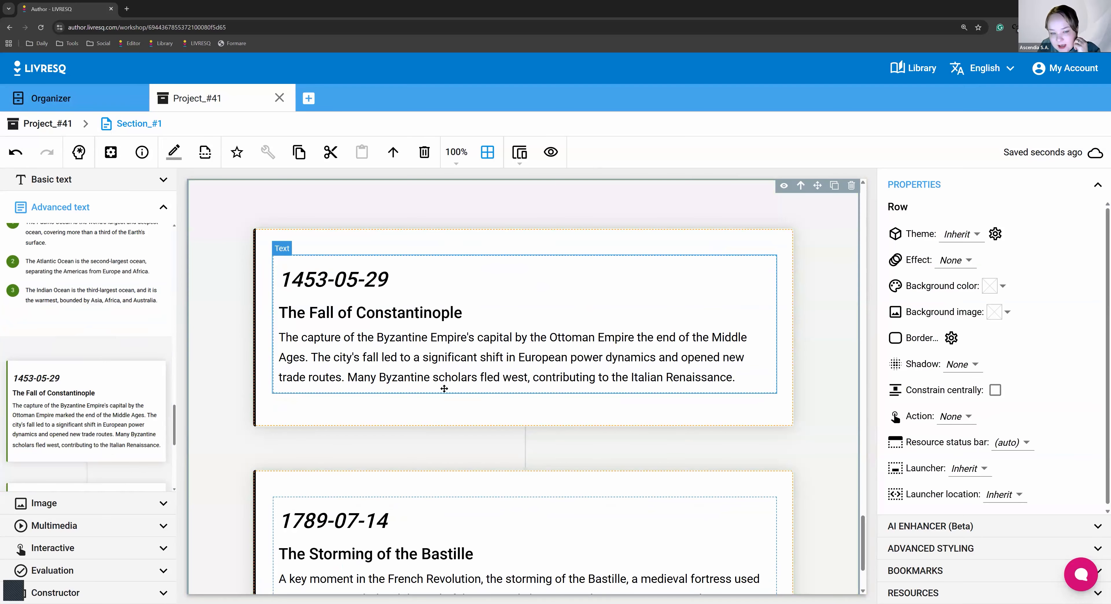
Inspect the Timeline's structure by selecting its Storming of the Bastille and Fall of Constantinople cells.
scroll(580, 487, down, 3)
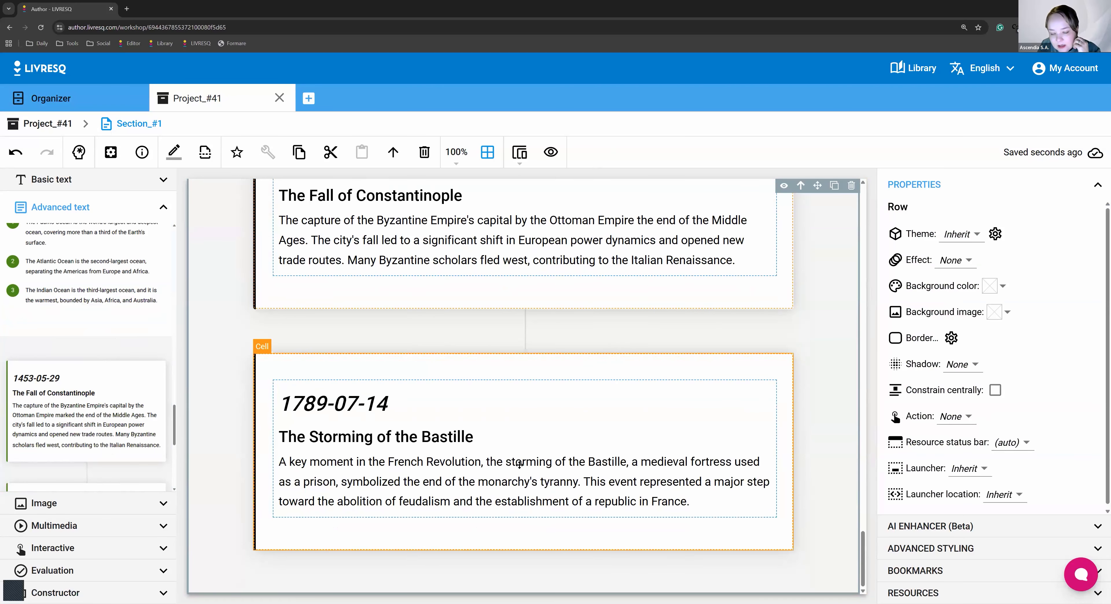
click(468, 541)
click(764, 358)
click(785, 347)
scroll(633, 390, up, 6)
click(483, 386)
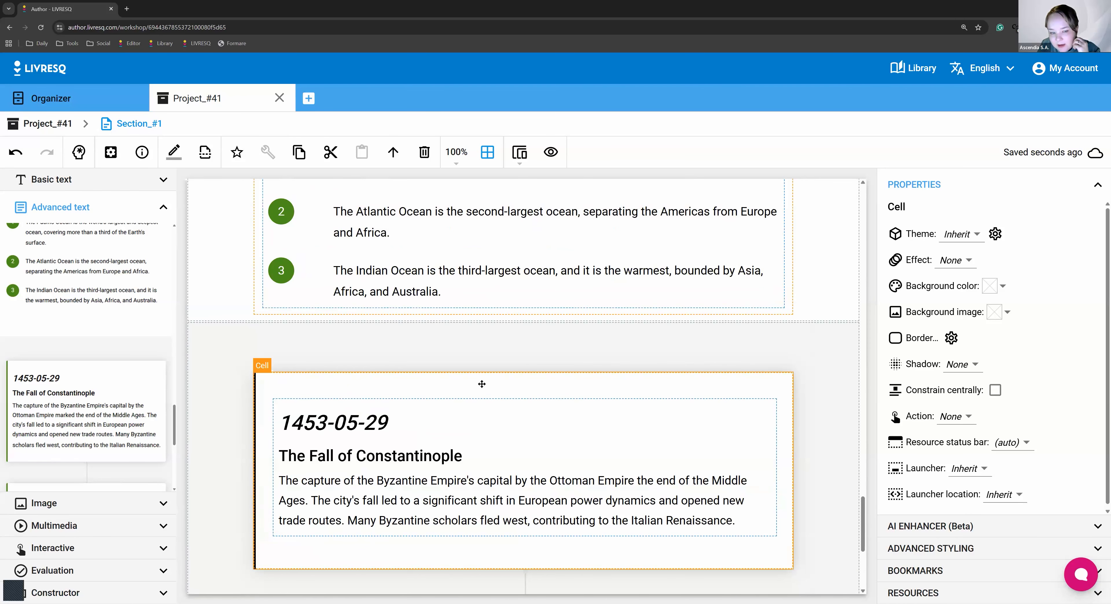
Duplicate the Timeline's 1789-07-14 Storming of the Bastille cell.
scroll(499, 410, down, 6)
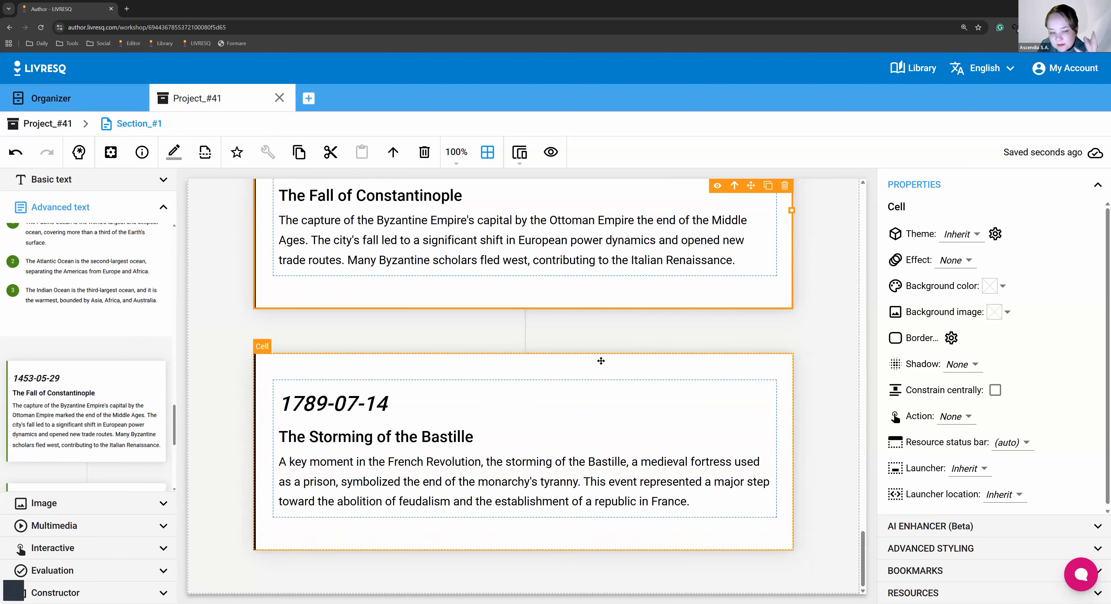
click(602, 361)
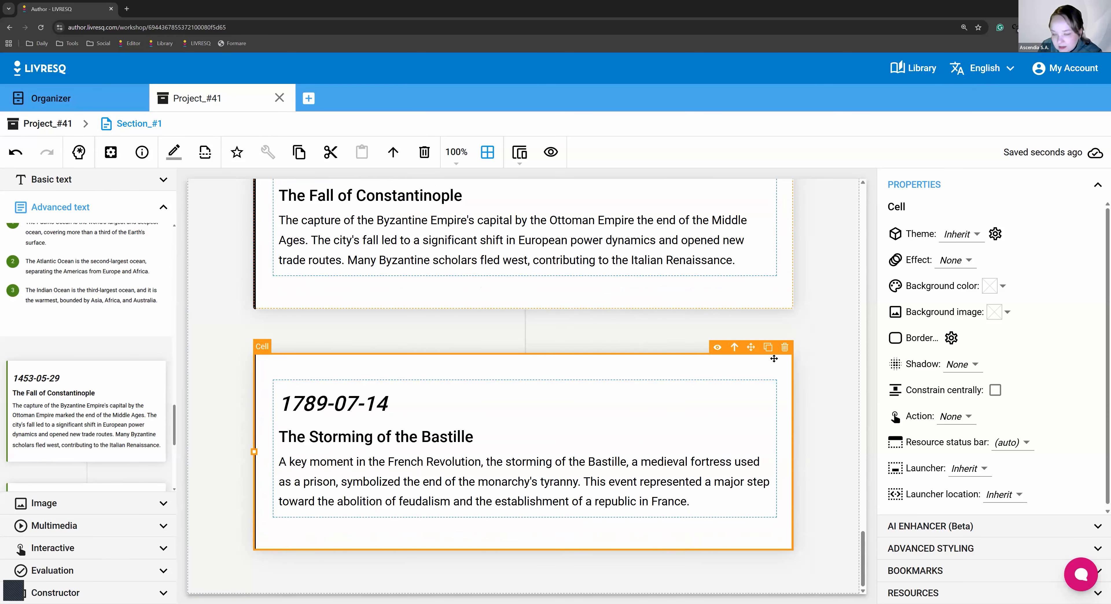
click(767, 348)
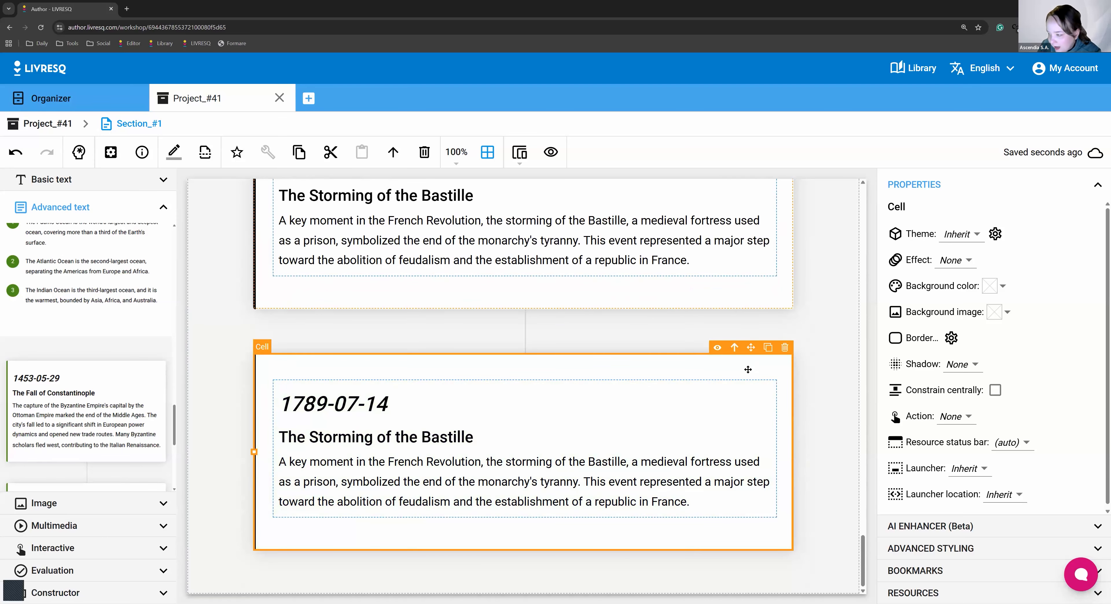
Open the duplicated Bastille cell's text for editing, leave it, and review all the Timeline's cells from first to last.
click(362, 414)
click(363, 415)
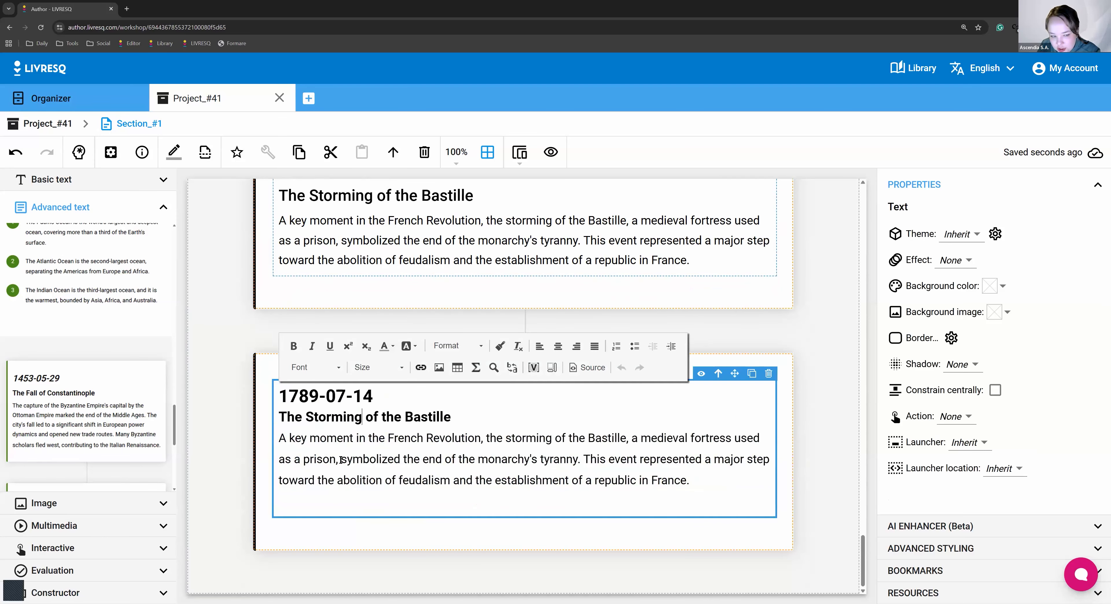
click(217, 338)
click(268, 370)
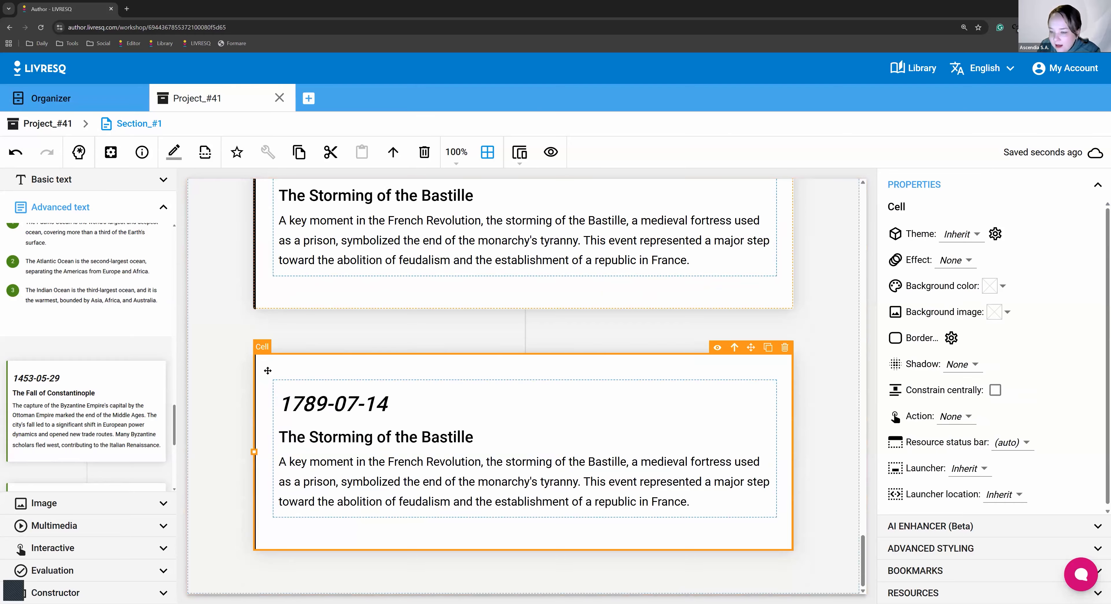
click(254, 352)
scroll(489, 375, up, 1)
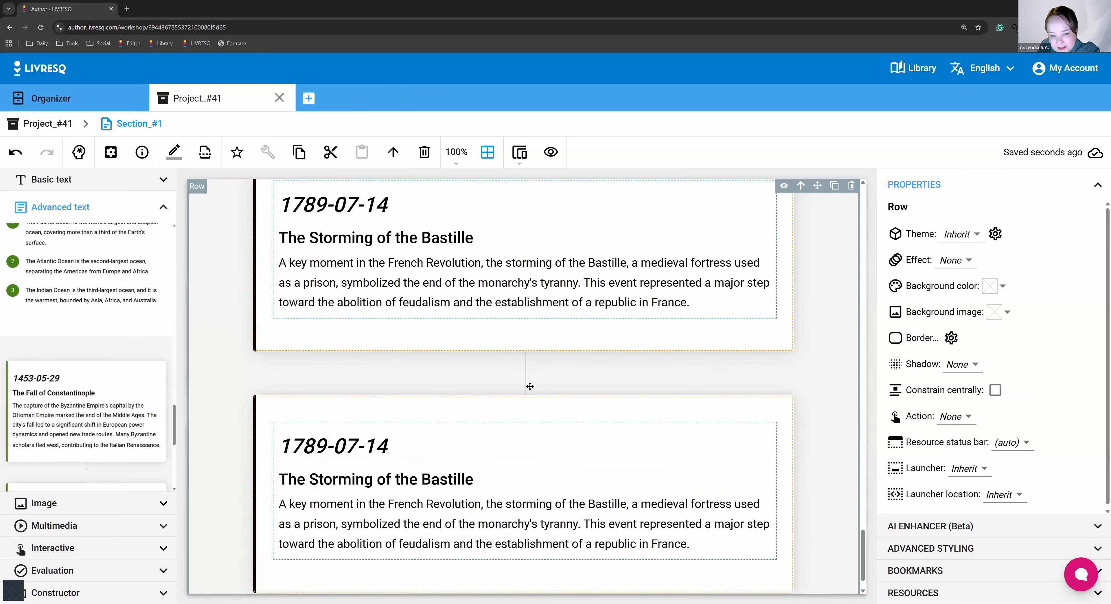
scroll(492, 383, up, 3)
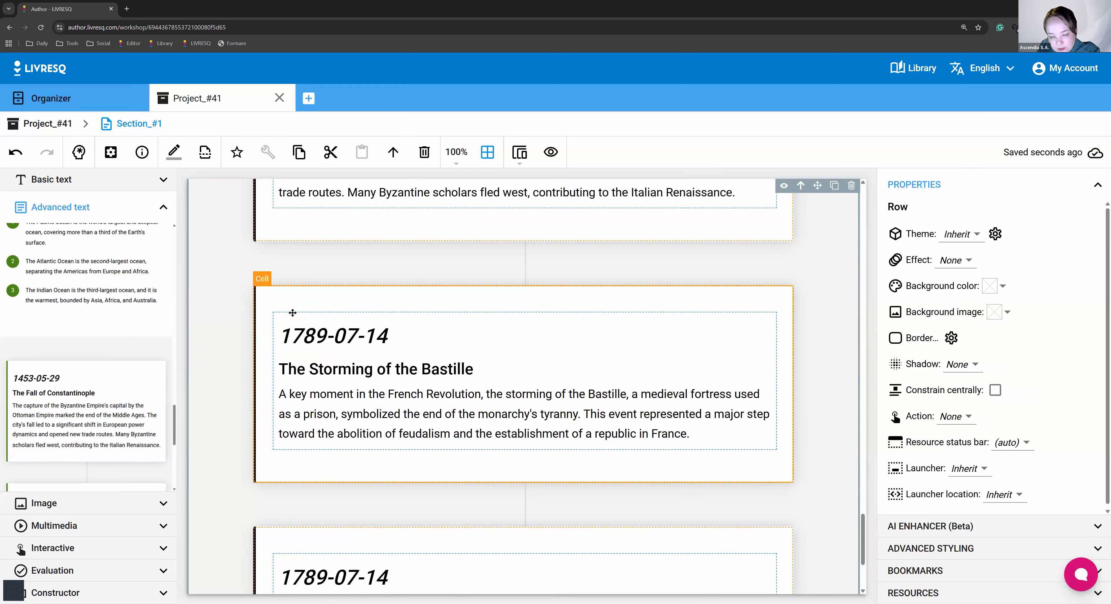
scroll(317, 287, up, 7)
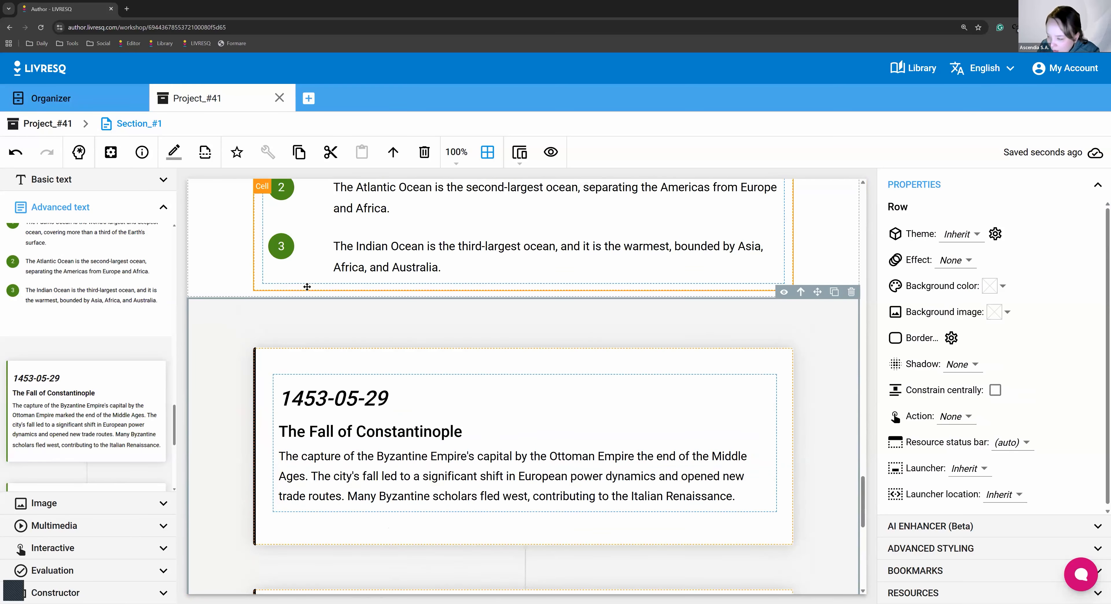
scroll(346, 298, down, 4)
scroll(376, 310, up, 1)
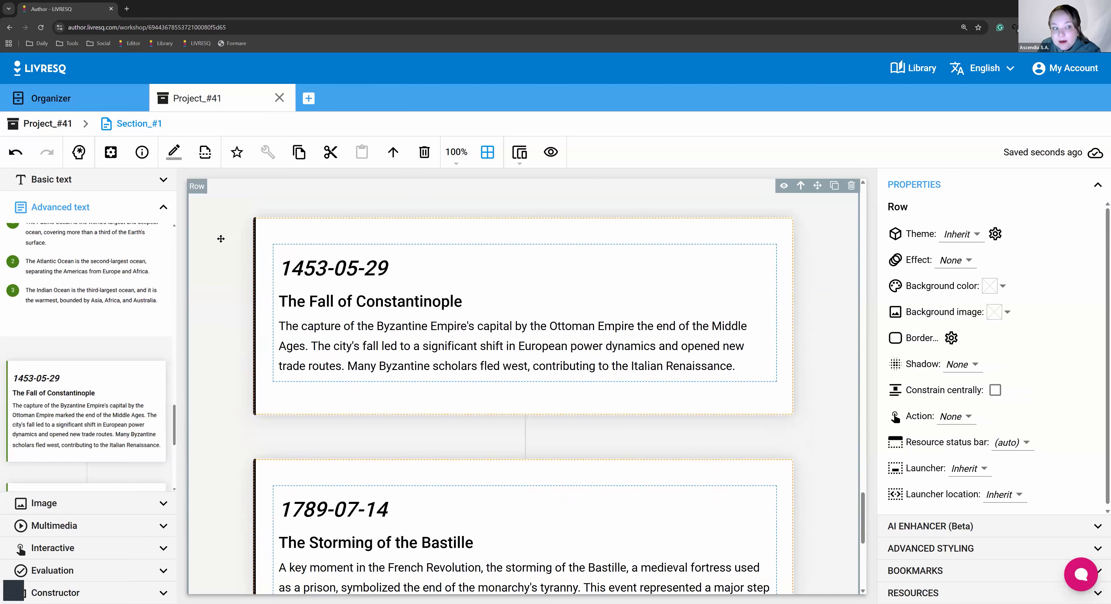
scroll(462, 424, down, 7)
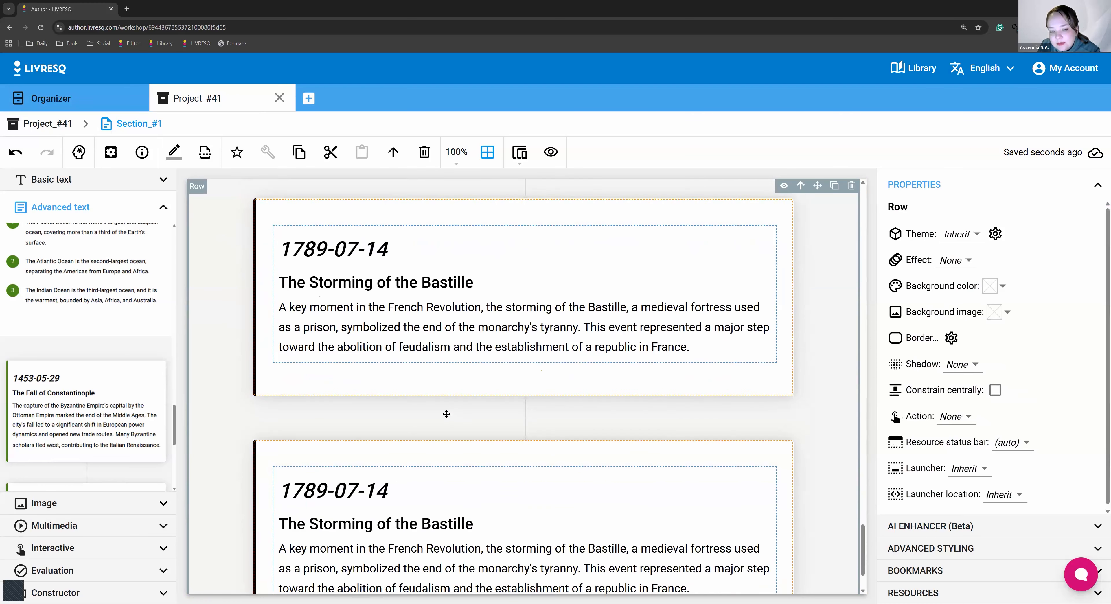
Add the Code element as a new row below the Timeline and select its text block.
scroll(105, 376, down, 5)
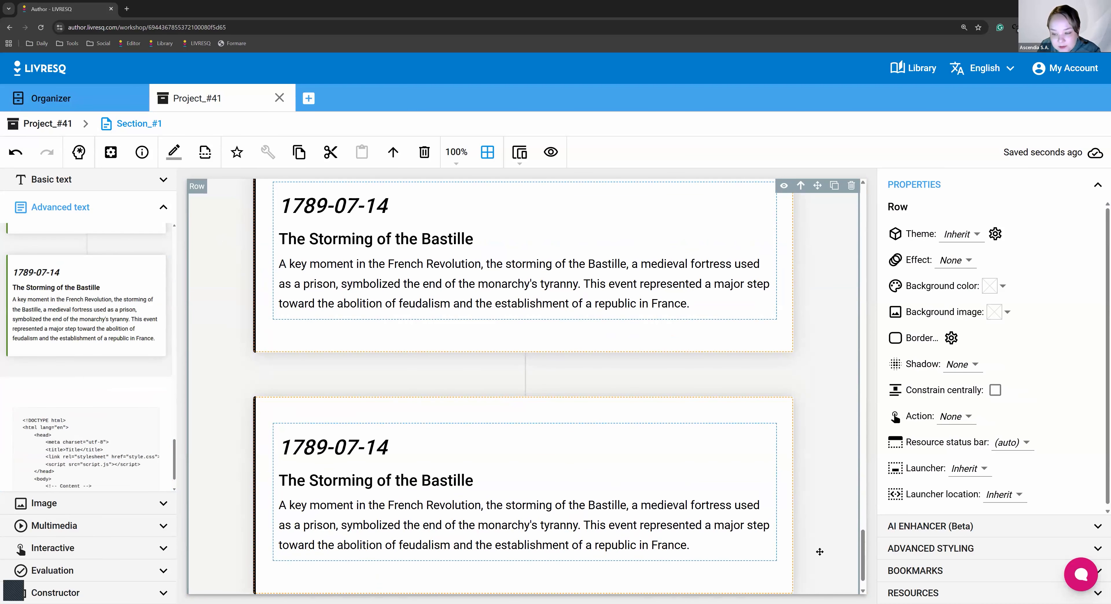
scroll(803, 546, down, 1)
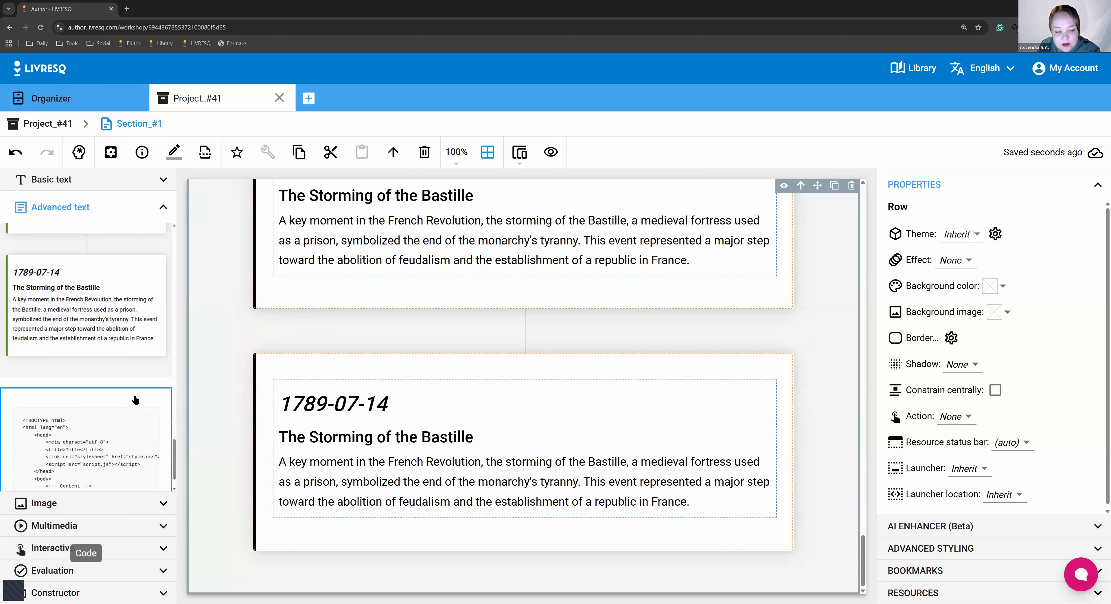
click(135, 400)
click(396, 430)
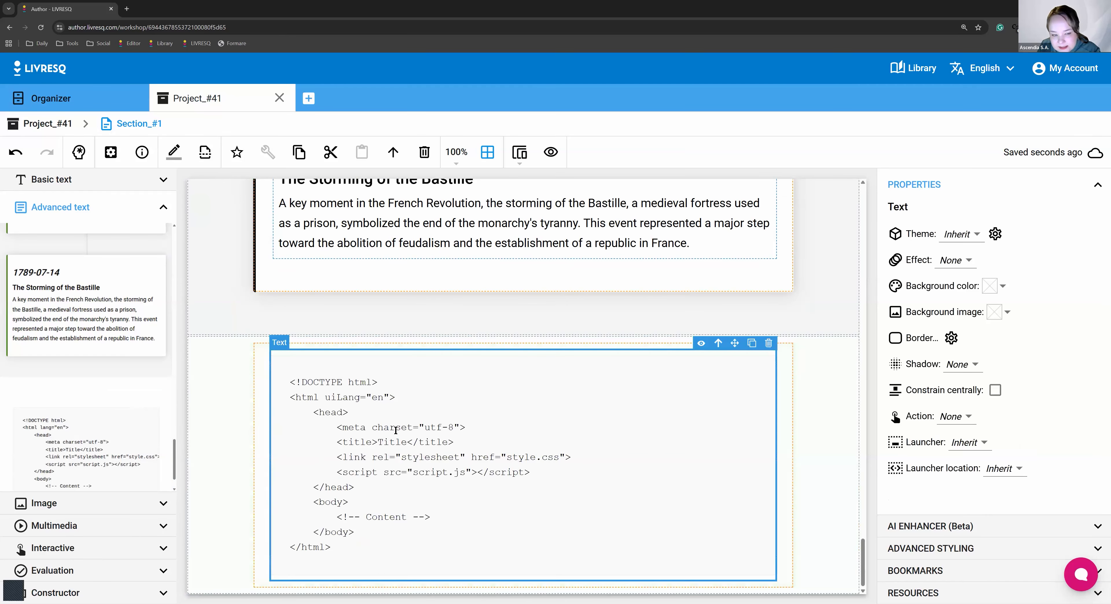
Open the Code element's HTML text for editing and leave it without changes.
click(395, 430)
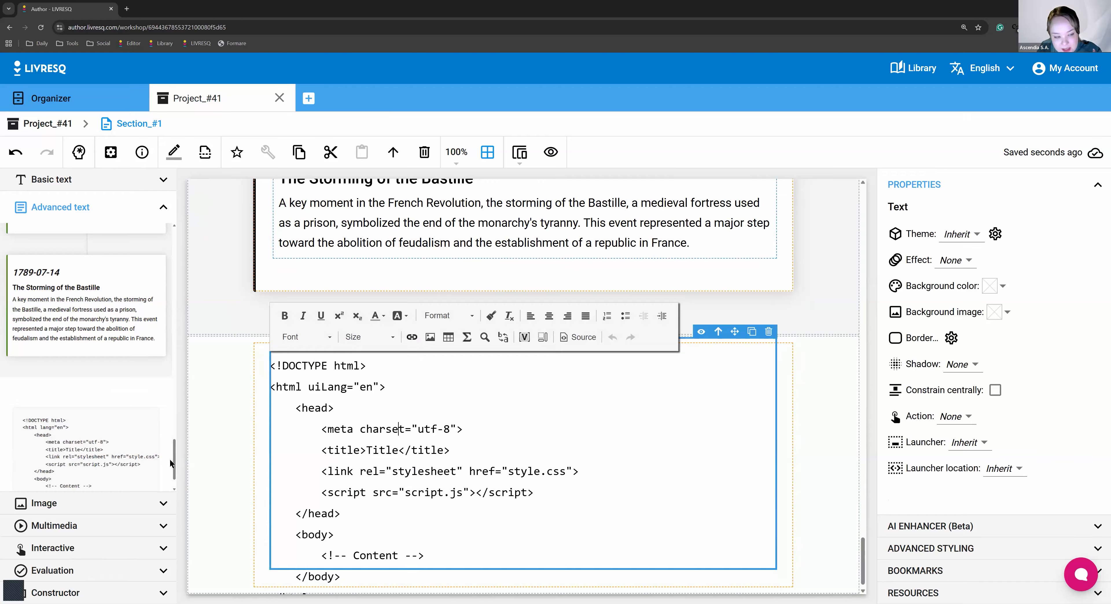
click(171, 467)
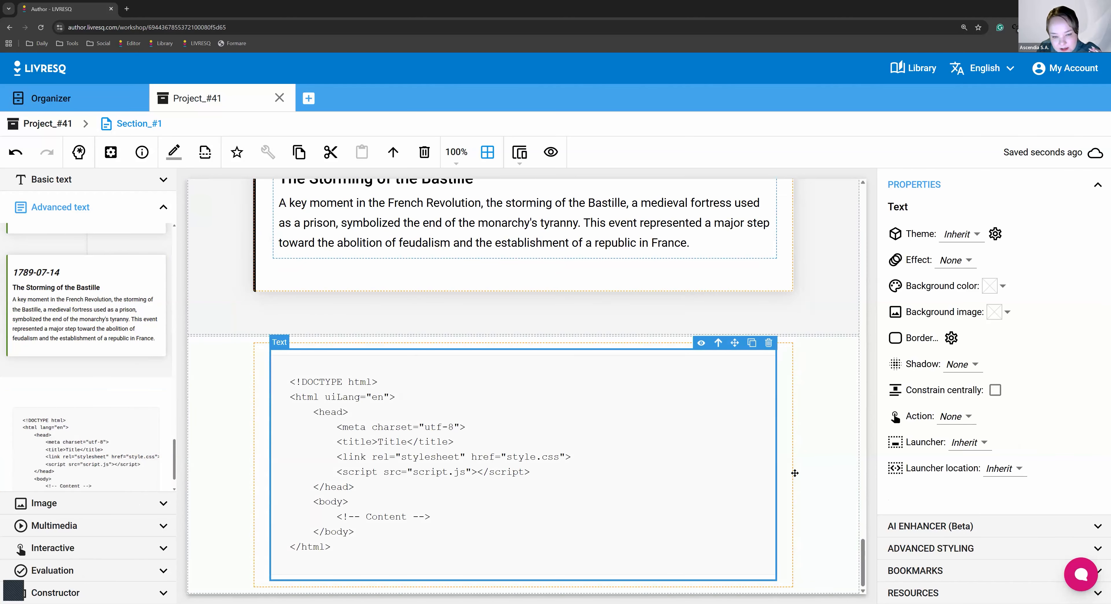
click(709, 454)
Browse the Image element templates, including Image centered and Image full, and return to the Advanced text and Basic text elements.
click(139, 505)
scroll(104, 436, down, 7)
scroll(105, 415, up, 4)
scroll(99, 406, up, 5)
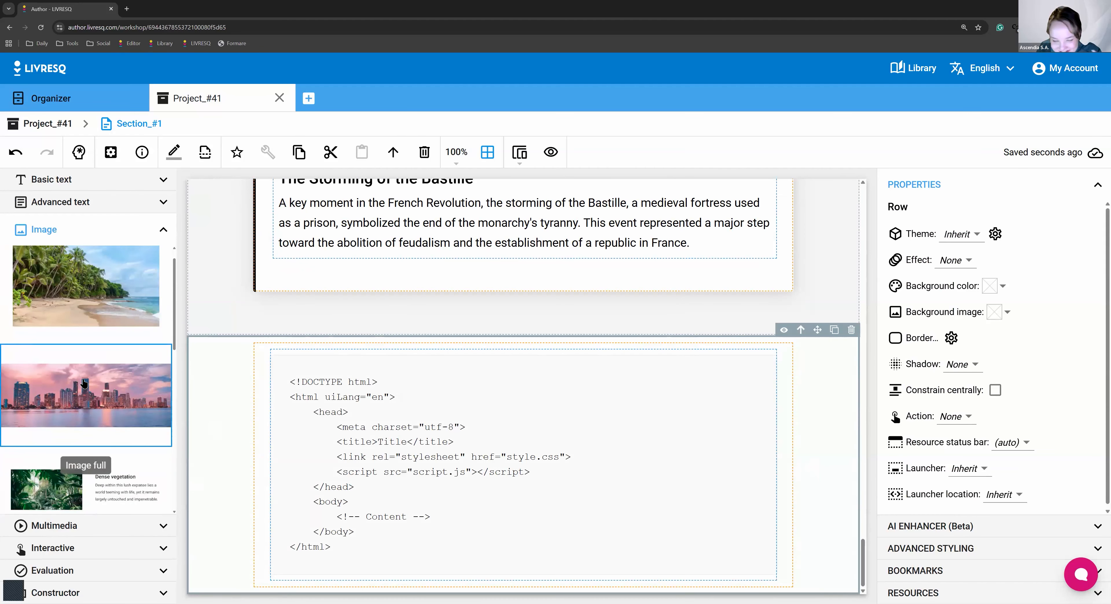
scroll(80, 380, up, 2)
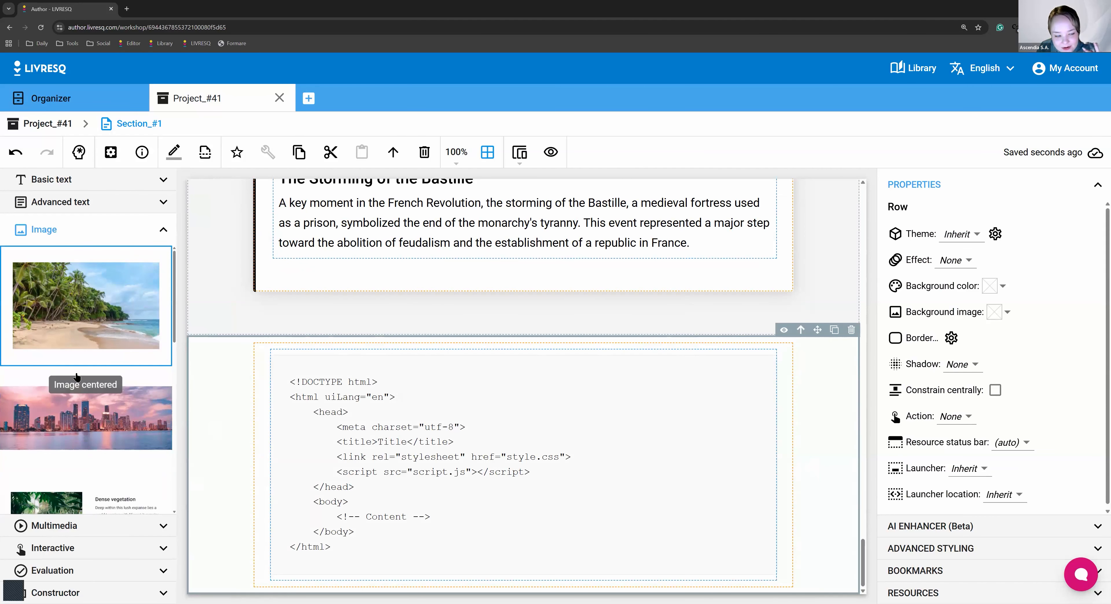
click(85, 201)
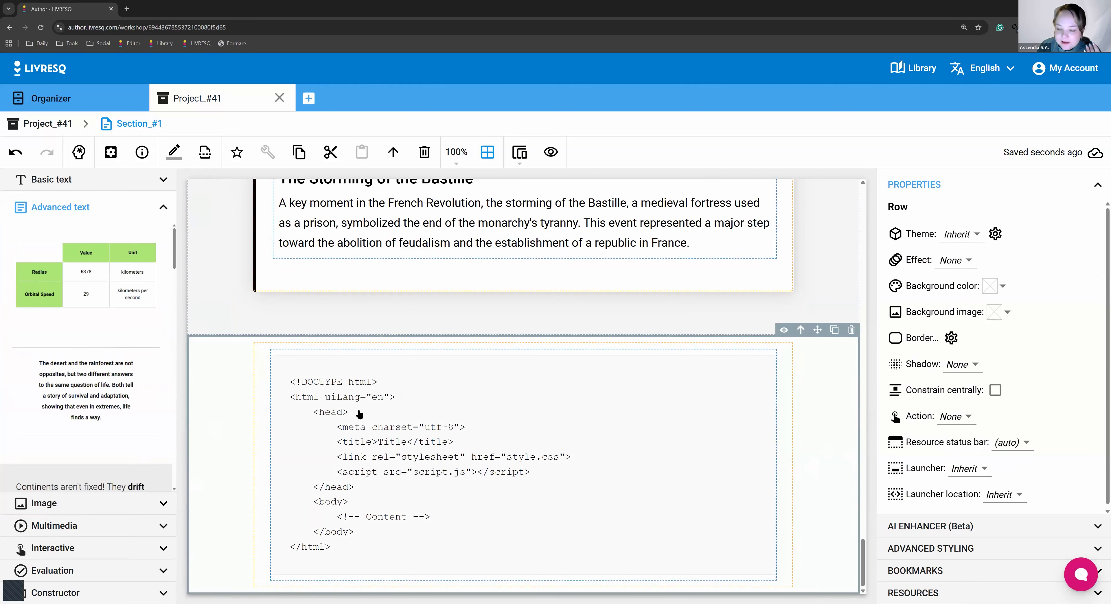
click(80, 181)
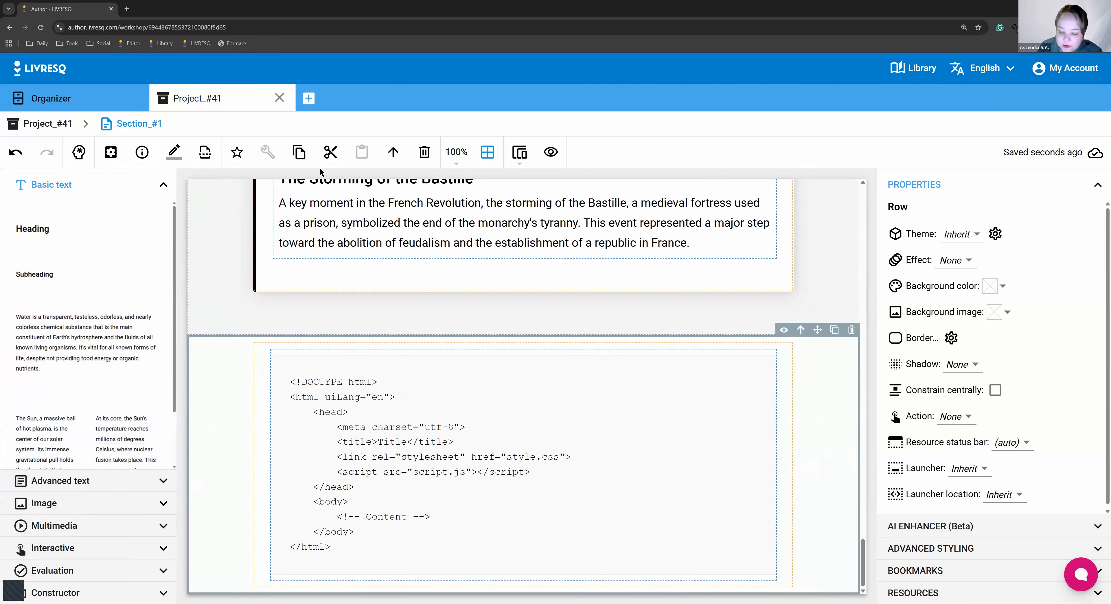
Inspect the Code element's structure by selecting its row, its cell and its text block.
click(223, 277)
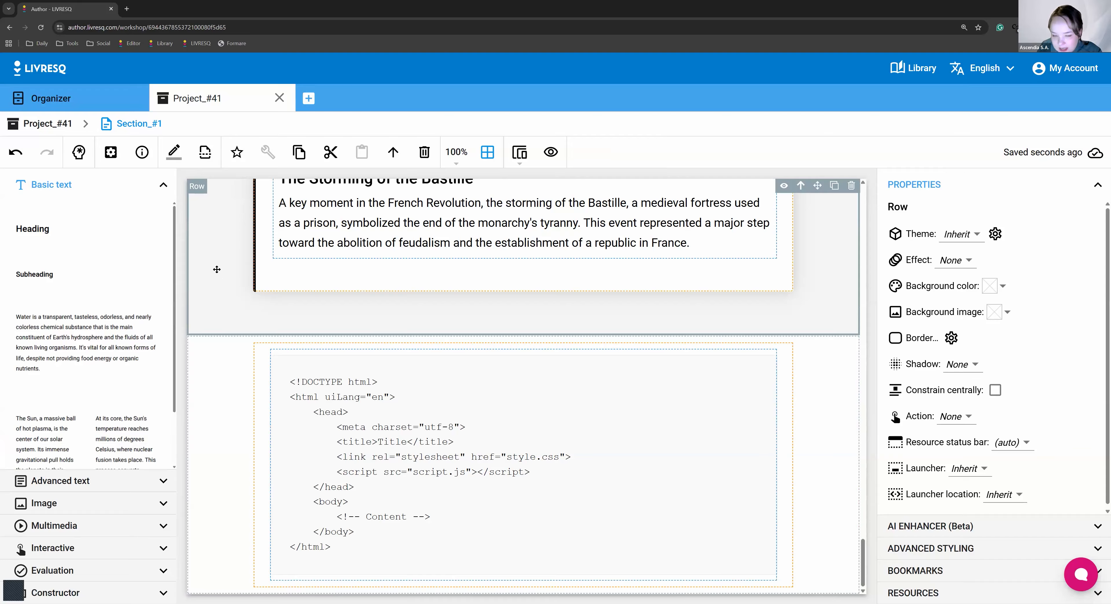
click(260, 347)
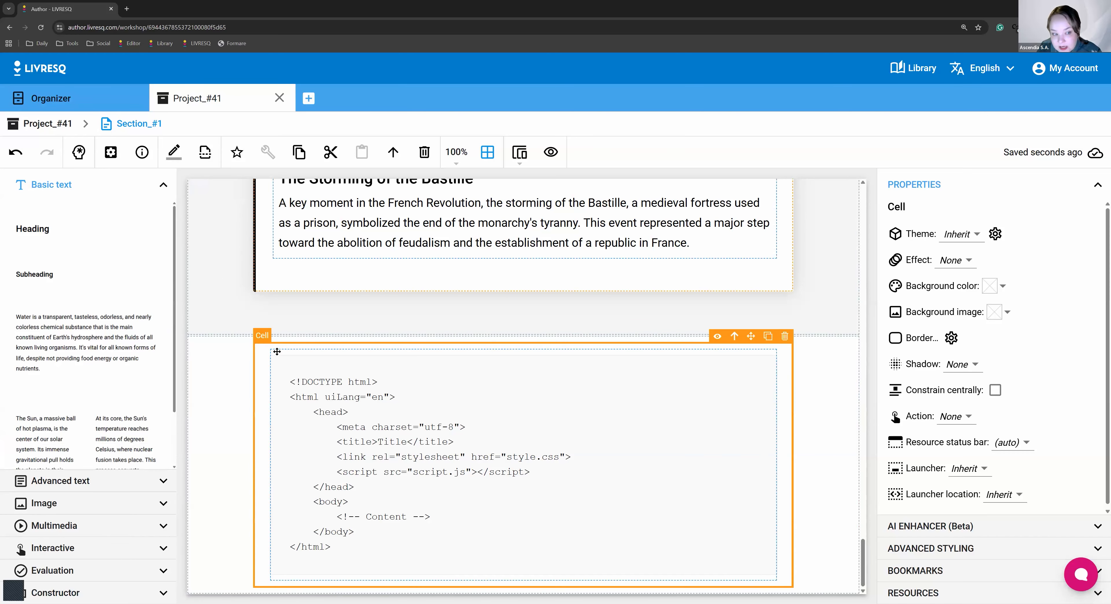
click(207, 355)
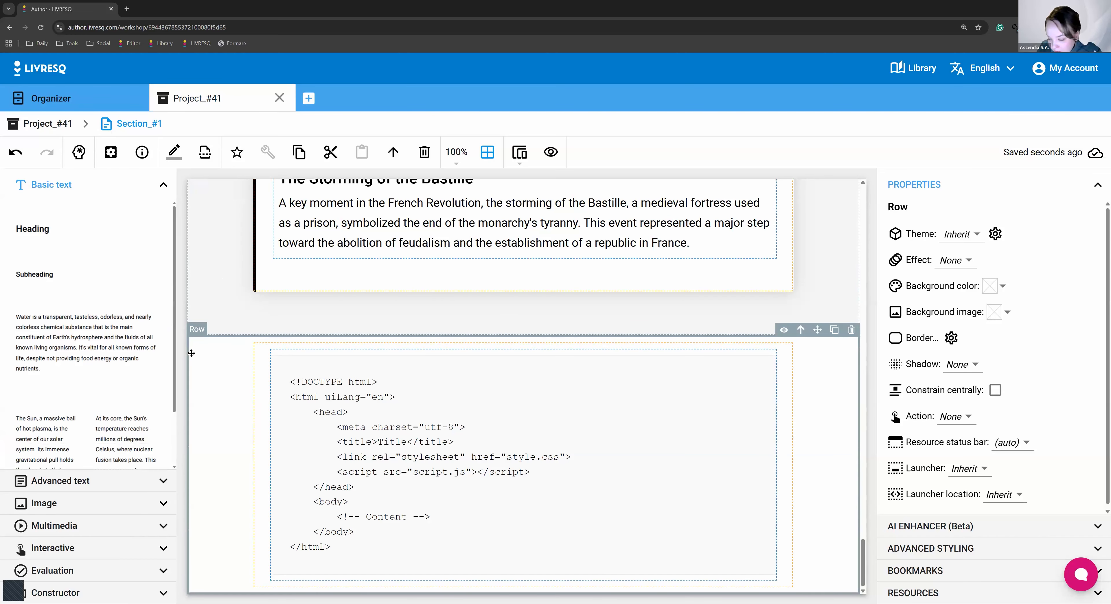
click(255, 358)
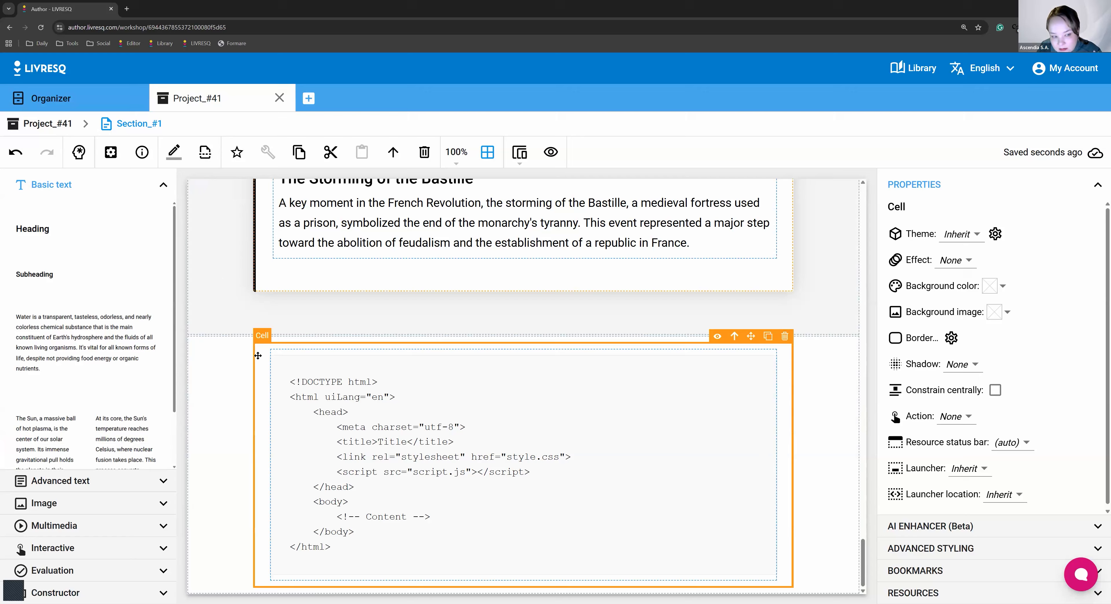
click(288, 359)
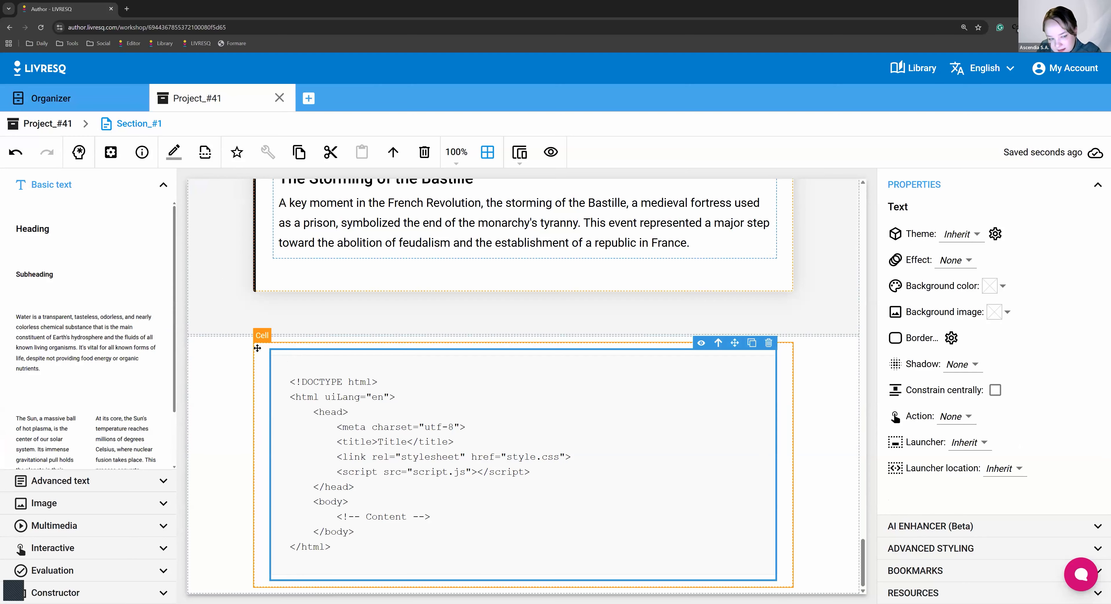
click(225, 344)
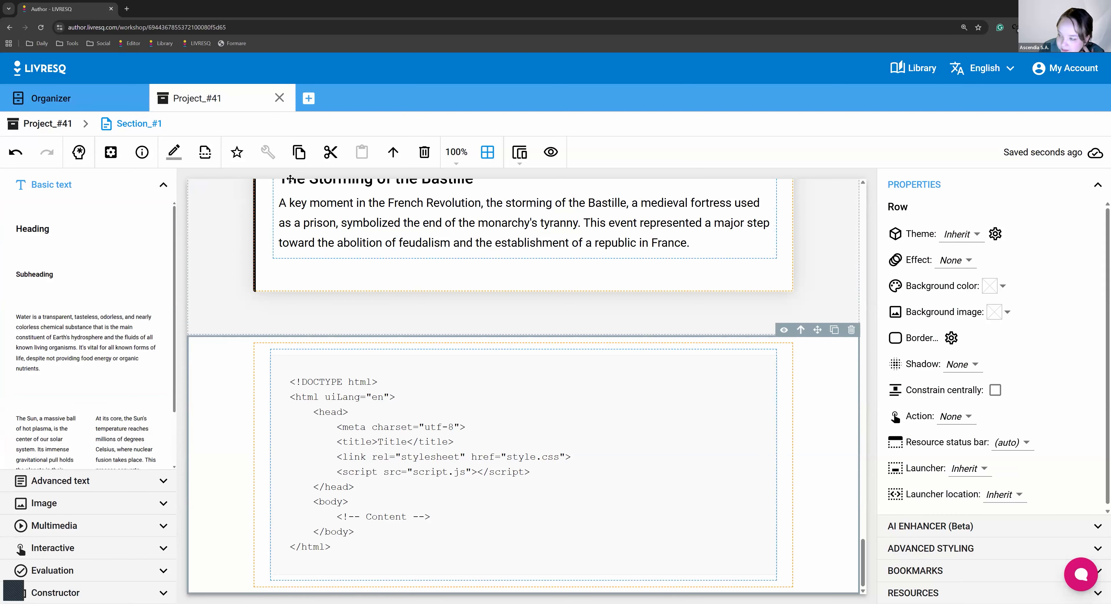
Add the centred advanced text element about the desert and the rainforest as a new row between the Timeline and the Code element.
scroll(77, 455, down, 2)
scroll(76, 452, up, 2)
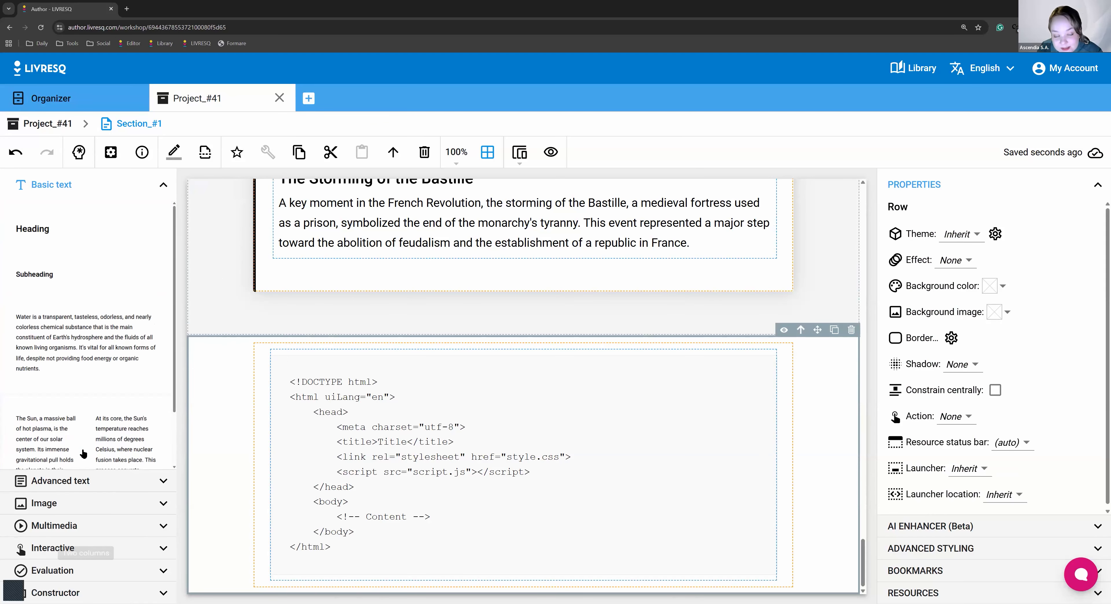
scroll(85, 434, down, 2)
click(72, 481)
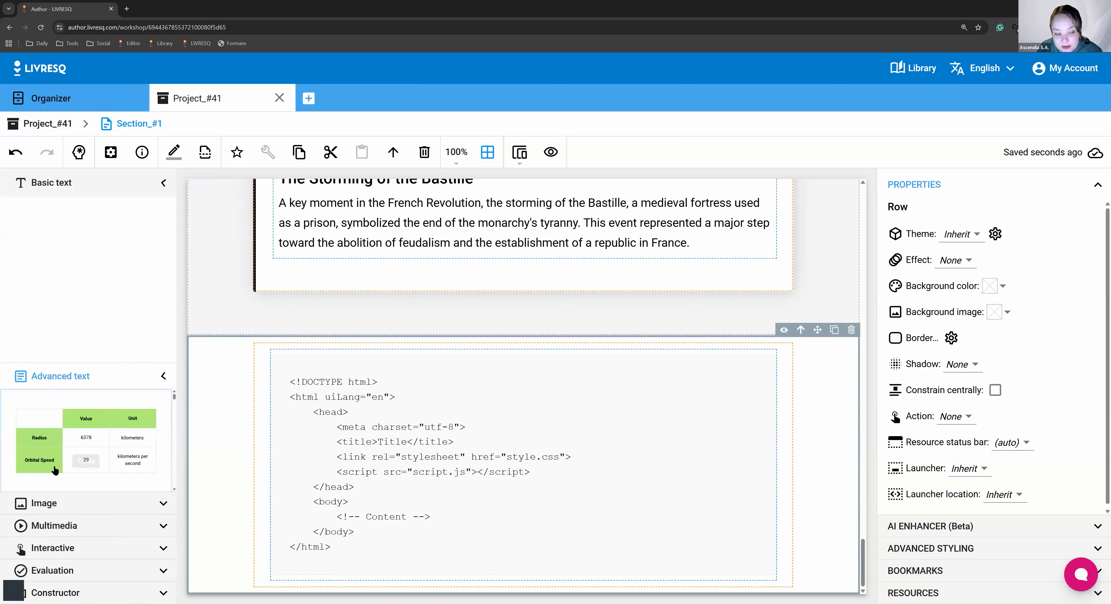
scroll(77, 332, down, 4)
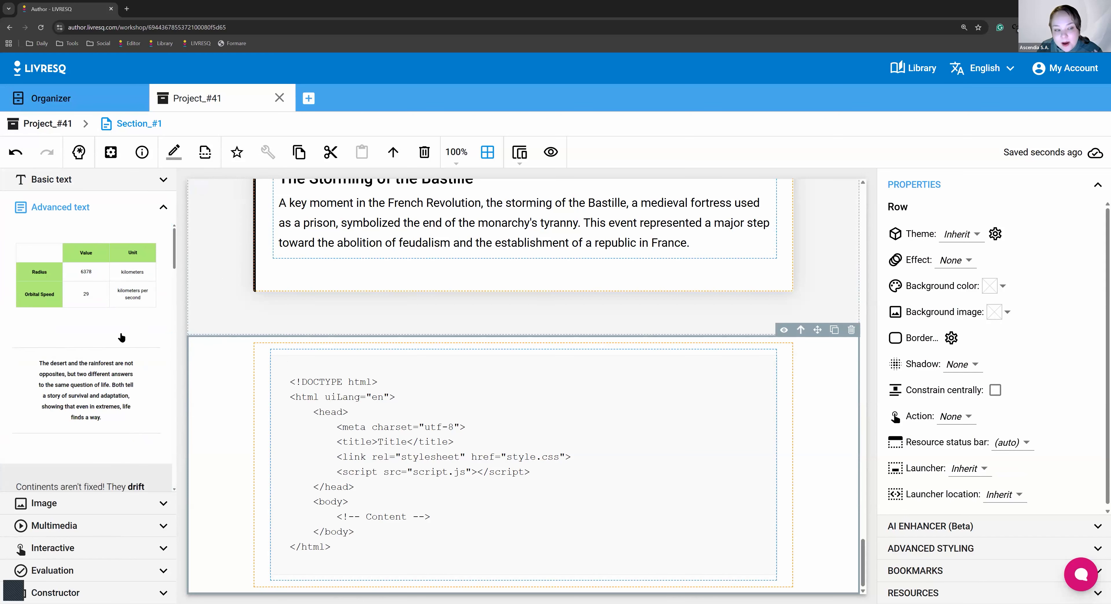
drag(73, 375, 233, 328)
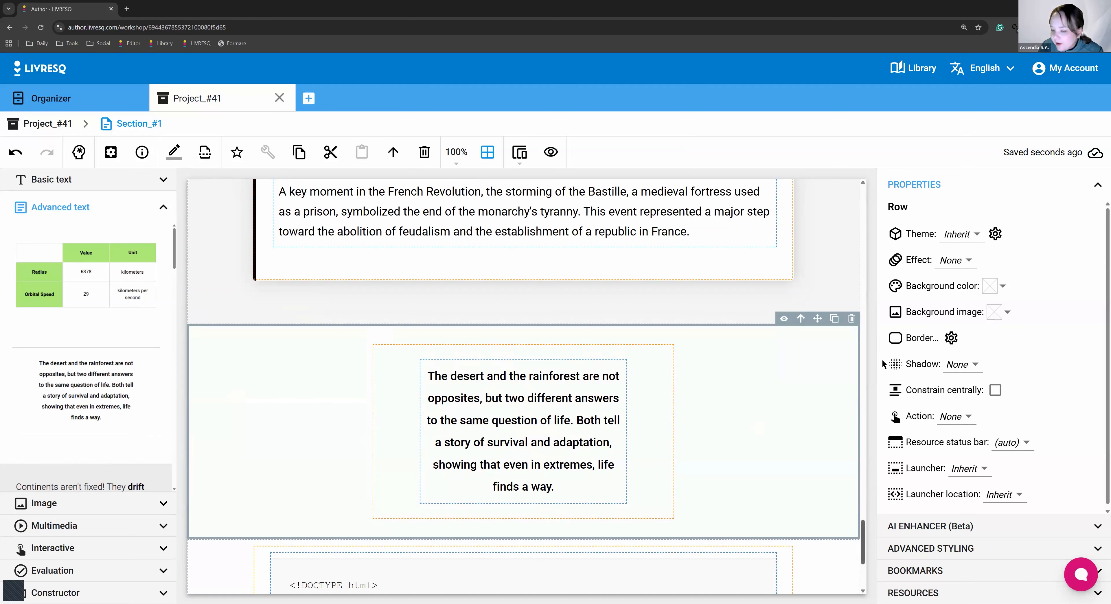
scroll(858, 302, up, 15)
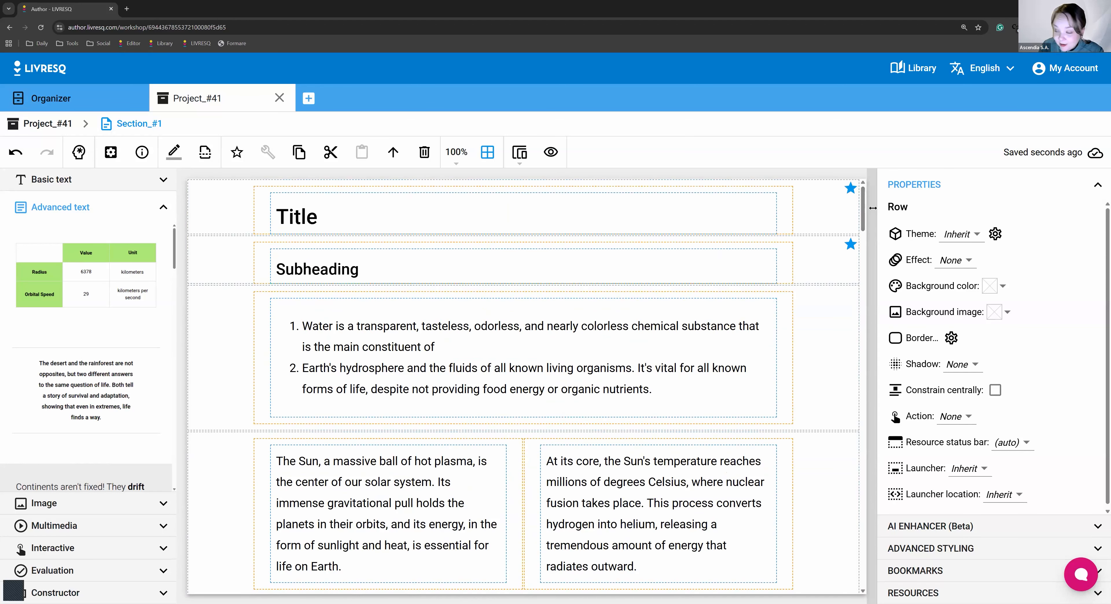